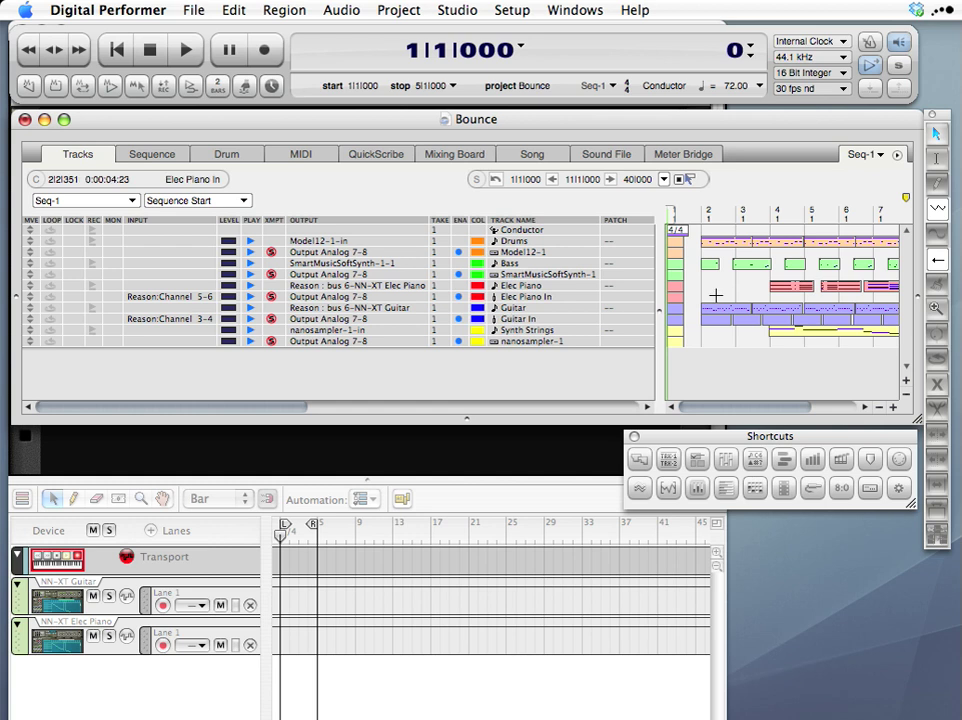
- Select every track from the Conductor track and freeze them into audio freeze tracks
left_click(678, 230)
key("super+a")
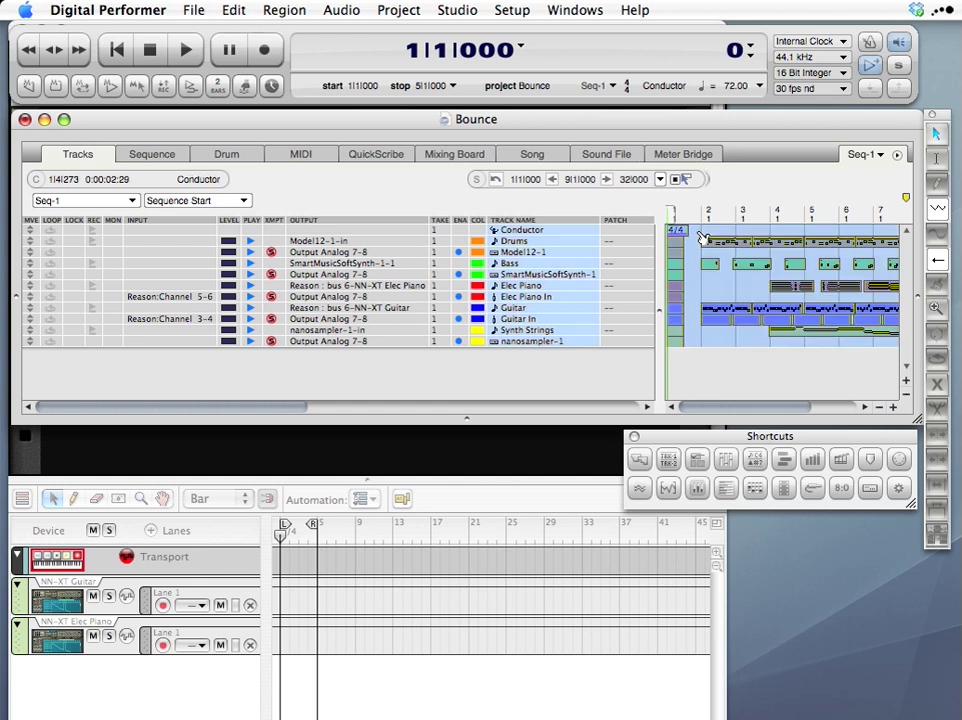
left_click(343, 10)
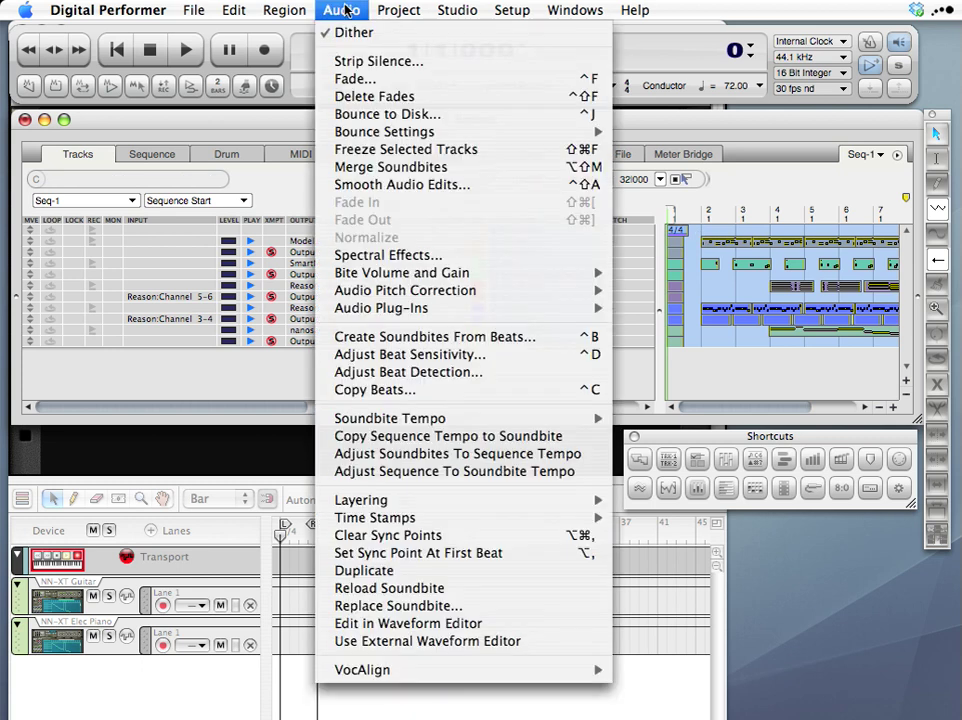
left_click(366, 150)
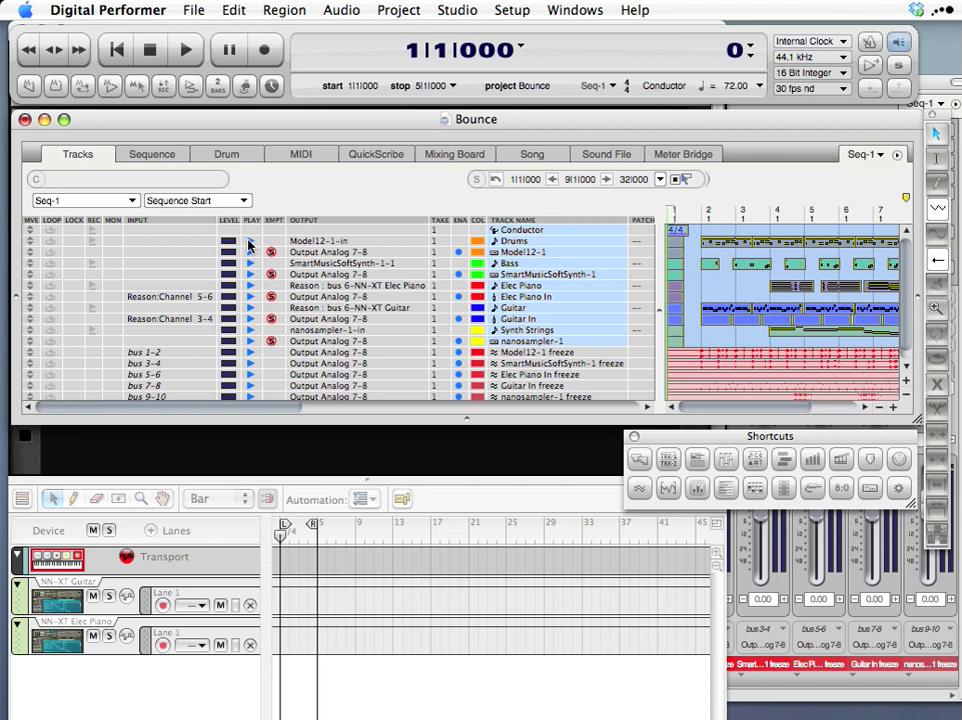
- Disable playback of the original instrument tracks, audition the freeze tracks, and open the Mixing Board
left_click_drag(249, 243, 250, 347)
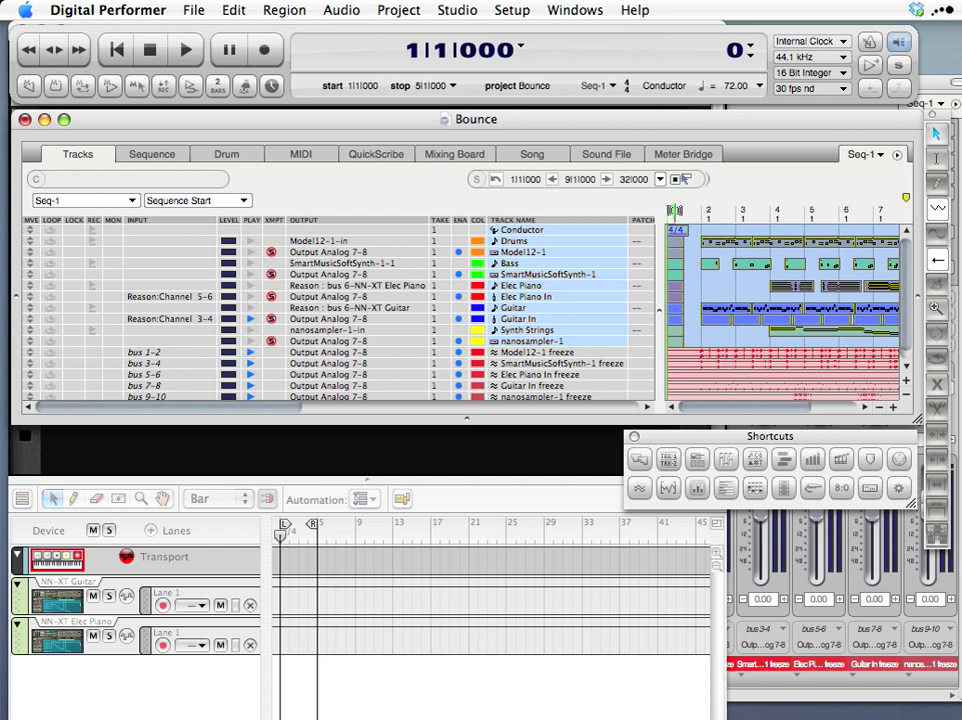
key("space")
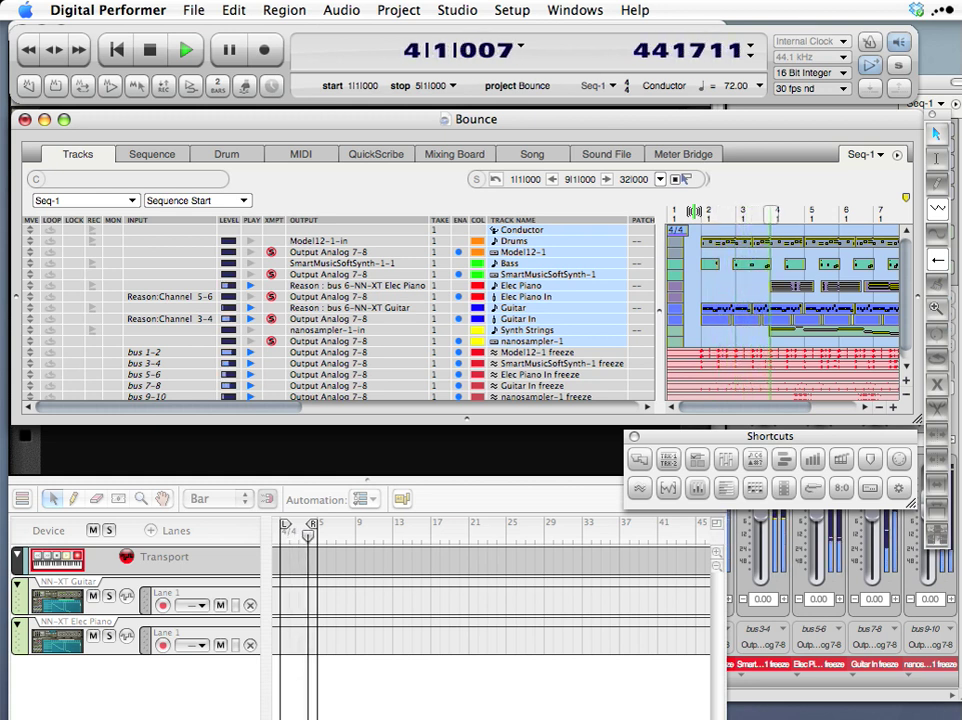
key("space")
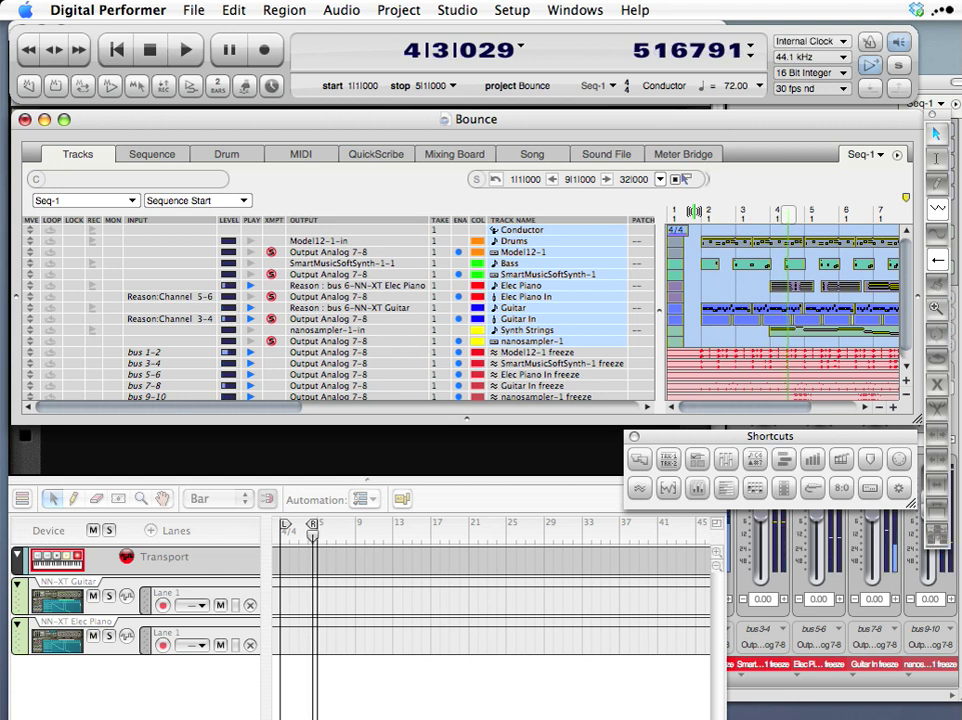
left_click(116, 49)
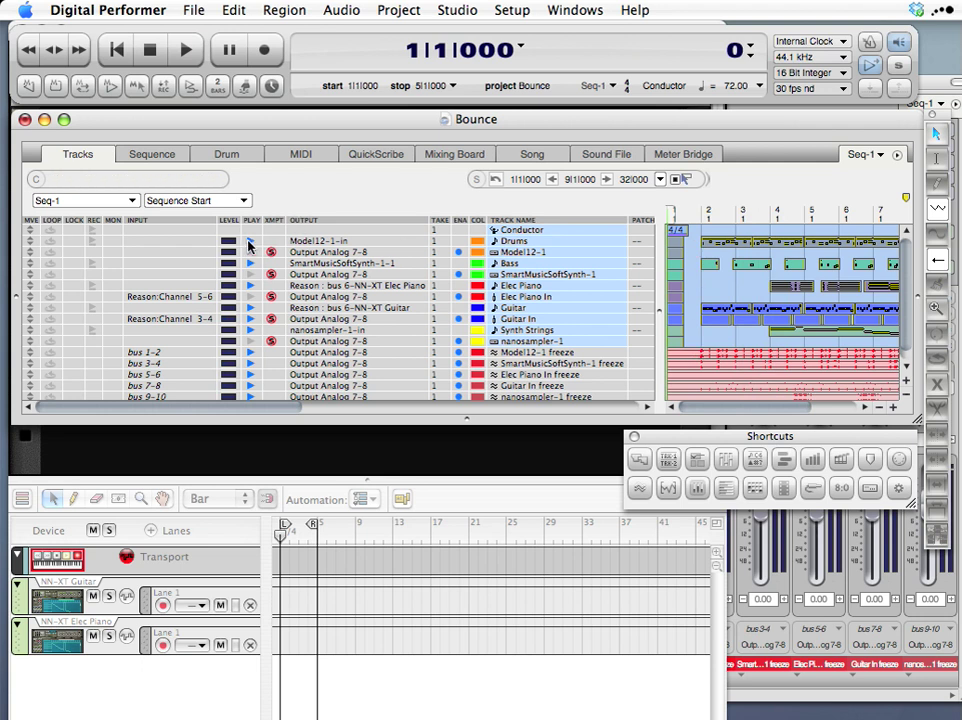
left_click_drag(250, 260, 250, 276)
key("shift+m")
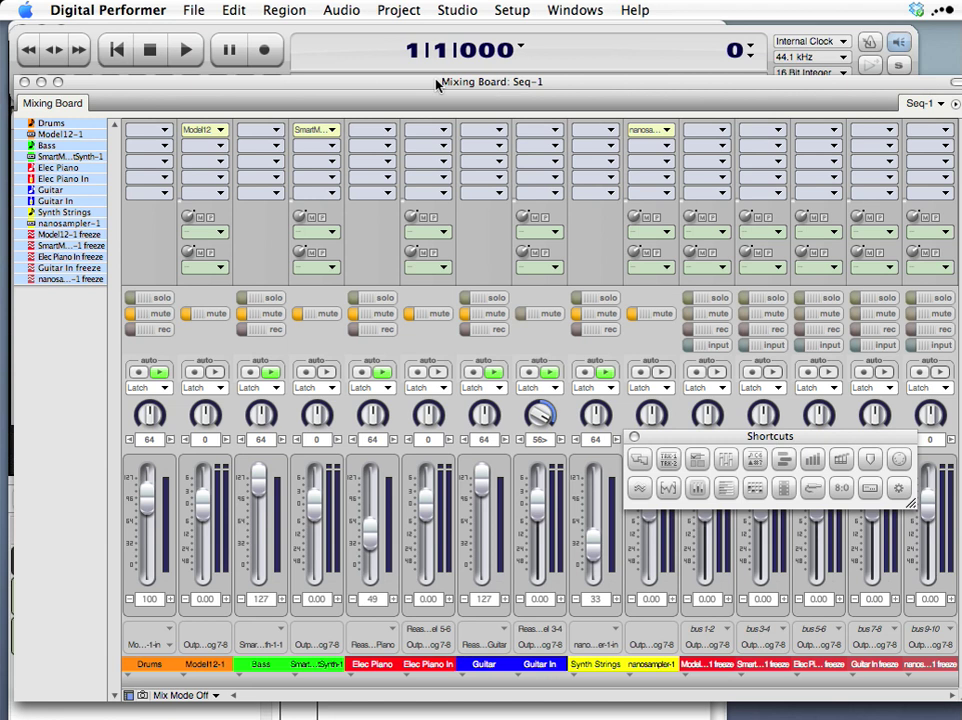
- Add a Master Fader Track, Master-1, via Project > Add Track
left_click(440, 11)
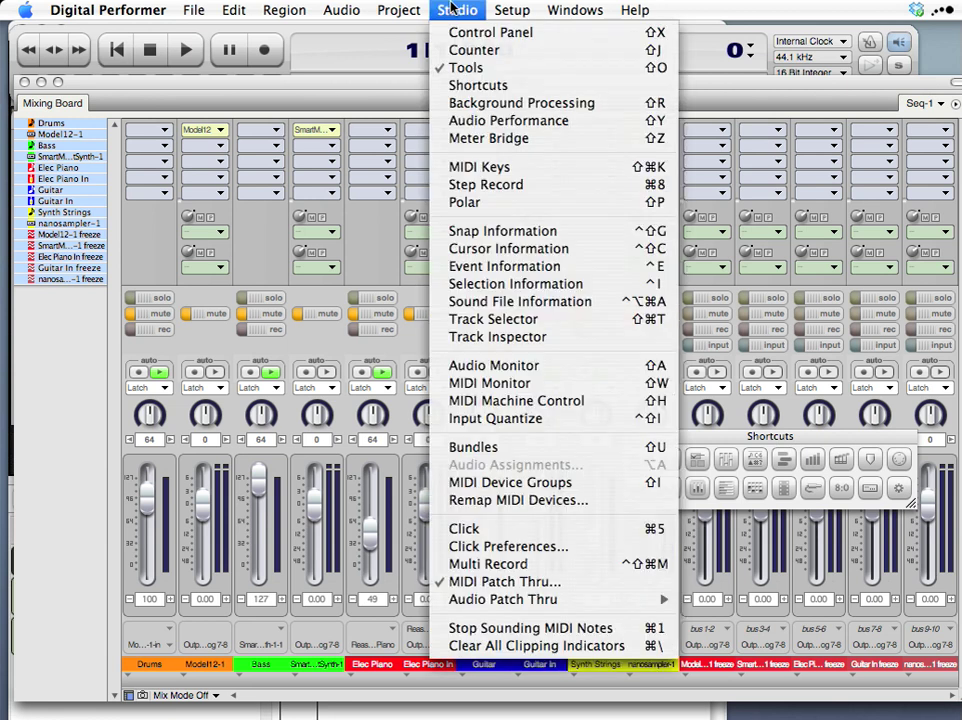
mouse_move(397, 15)
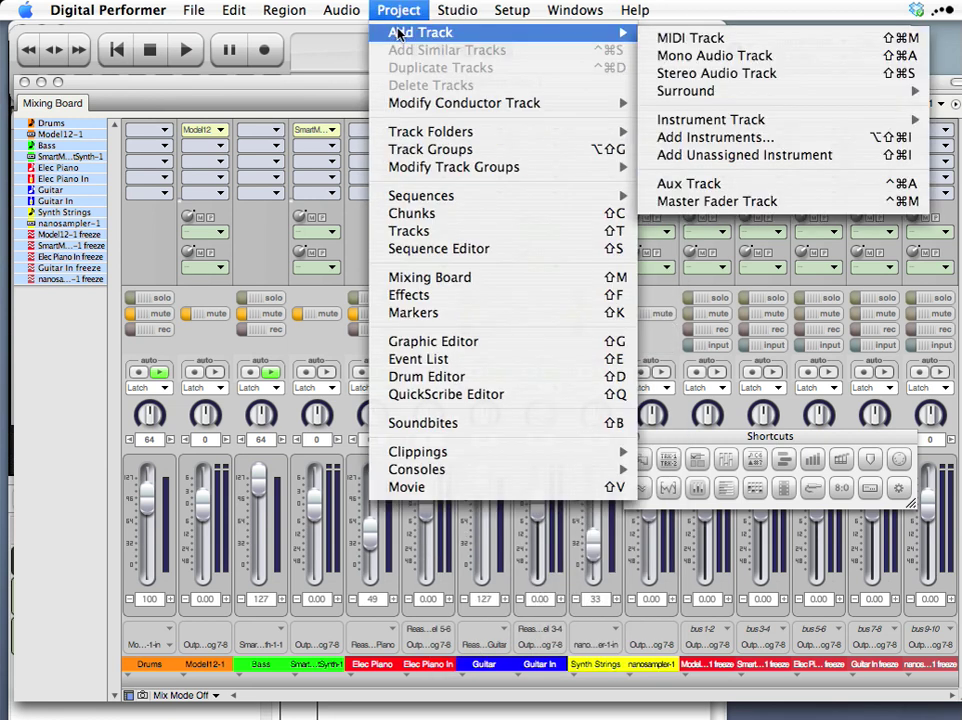
mouse_move(633, 103)
mouse_move(618, 33)
left_click(729, 203)
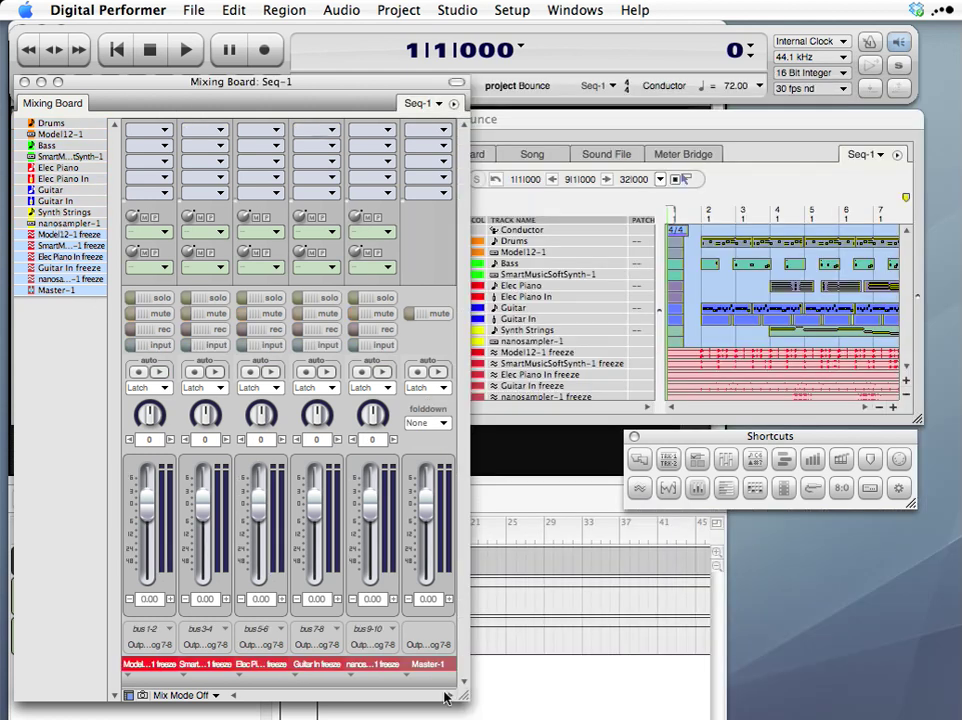
- Insert an MW Limiter on Master-1's insert slot
left_click(428, 161)
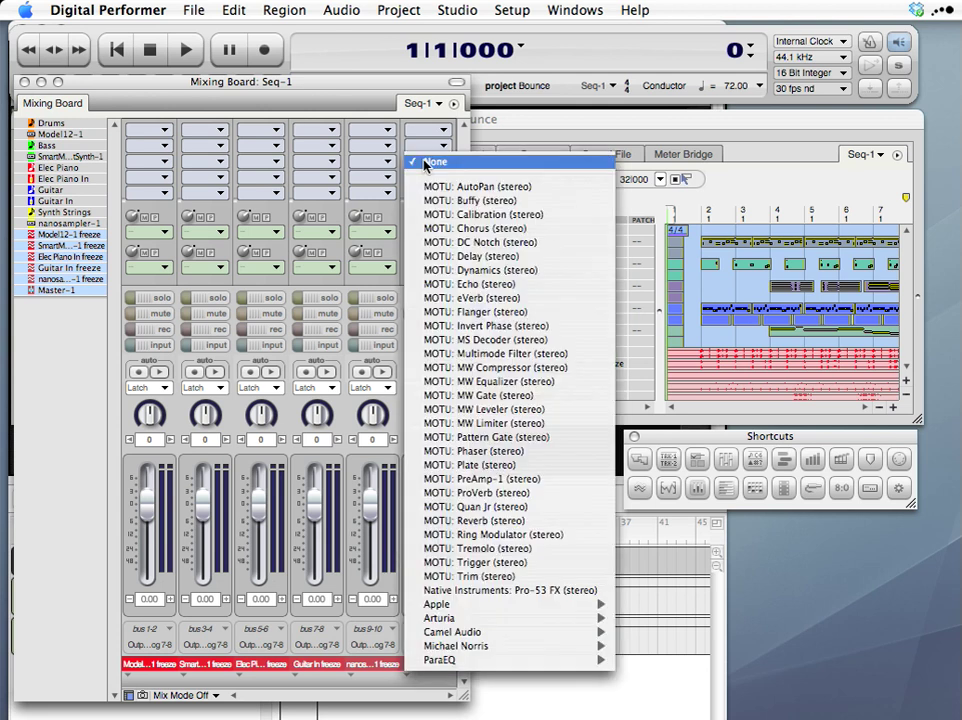
left_click(462, 424)
left_click_drag(462, 424, 443, 205)
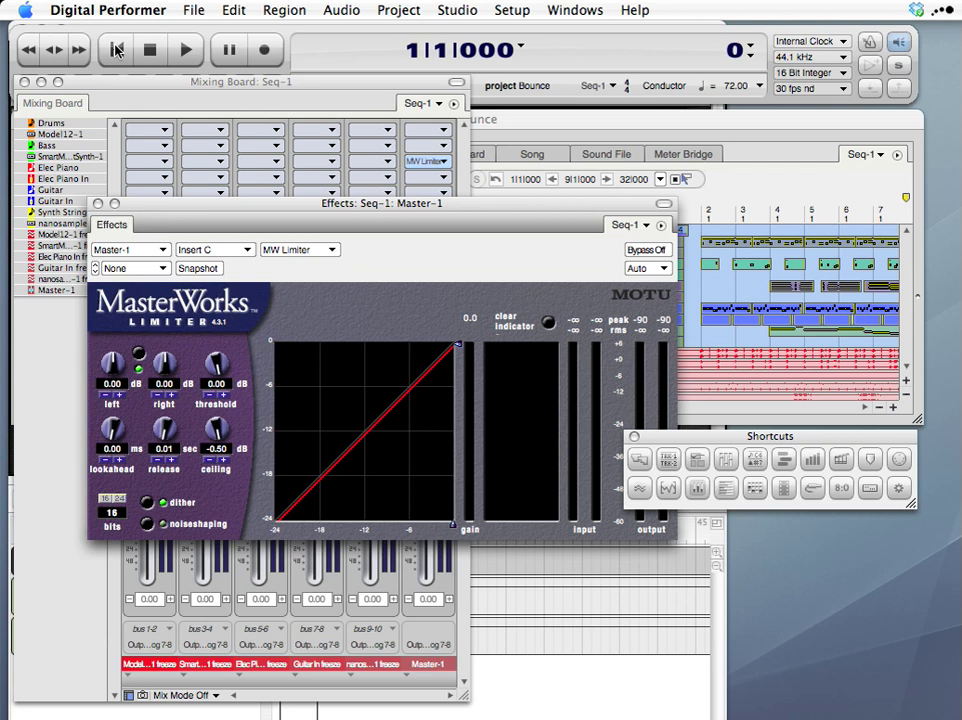
- While playing, raise the limiter's left and right gain to 4.00 dB, then stop and rewind
left_click(188, 50)
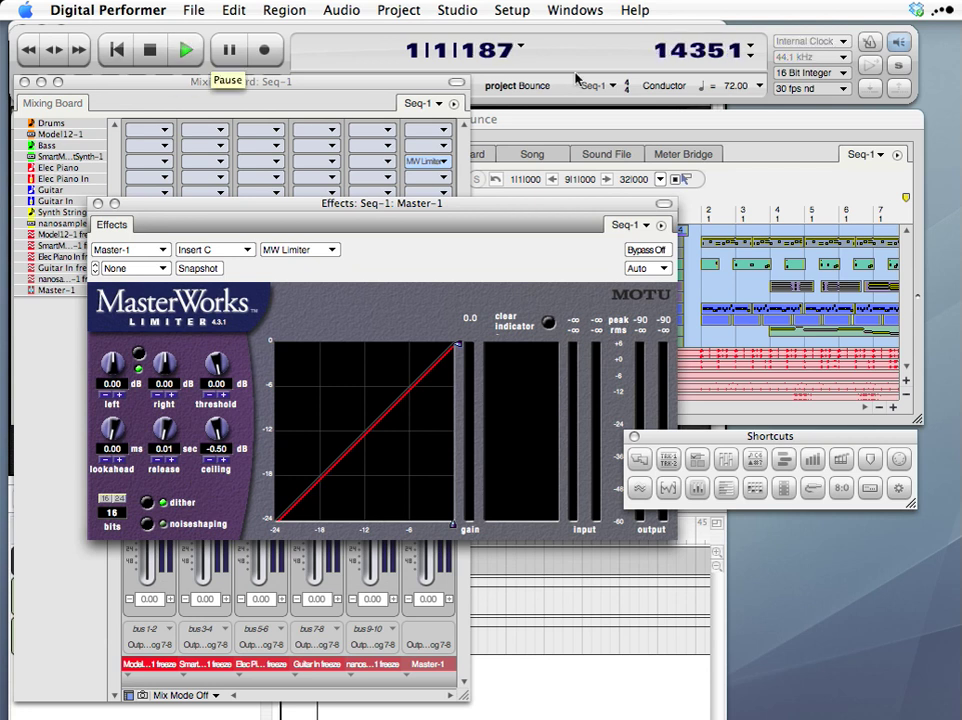
left_click(591, 120)
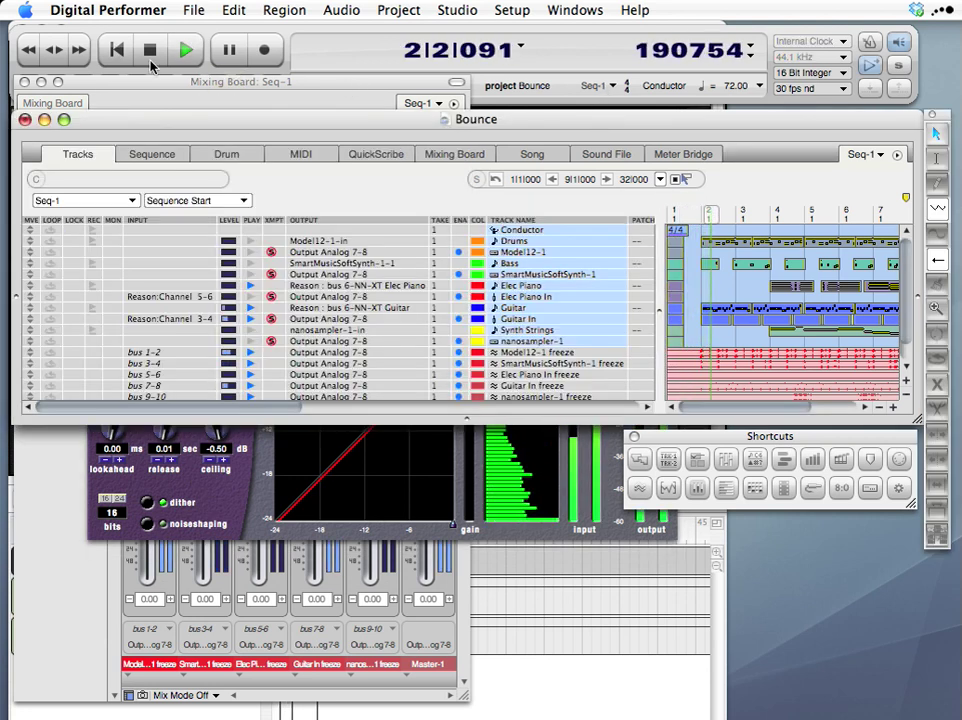
left_click(429, 477)
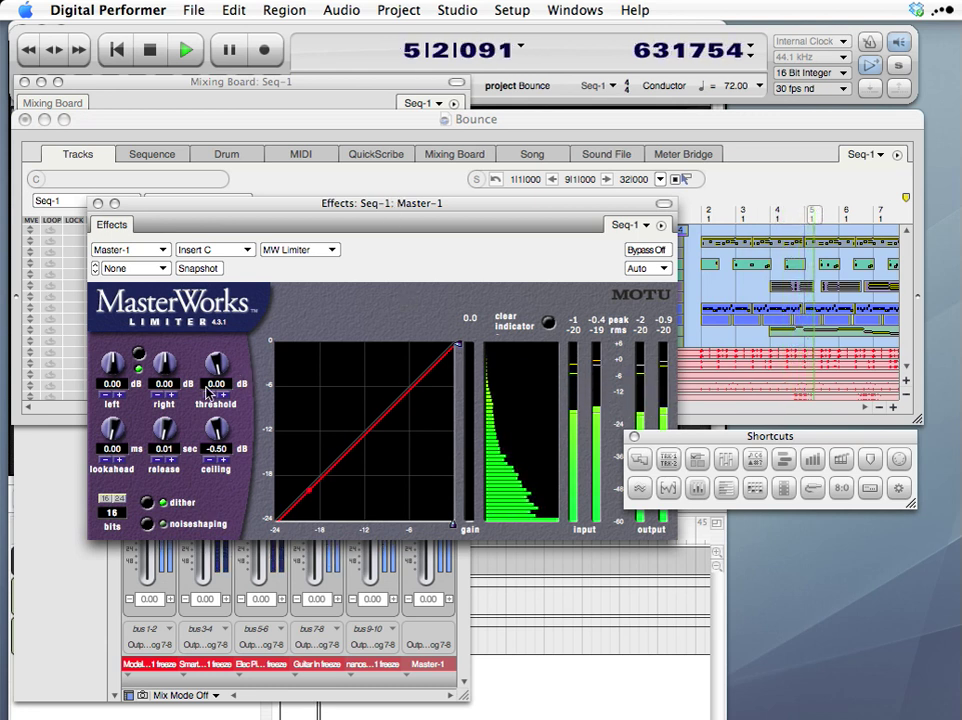
mouse_move(105, 378)
left_mouse_down()
mouse_move(110, 348)
mouse_move(110, 378)
left_mouse_up()
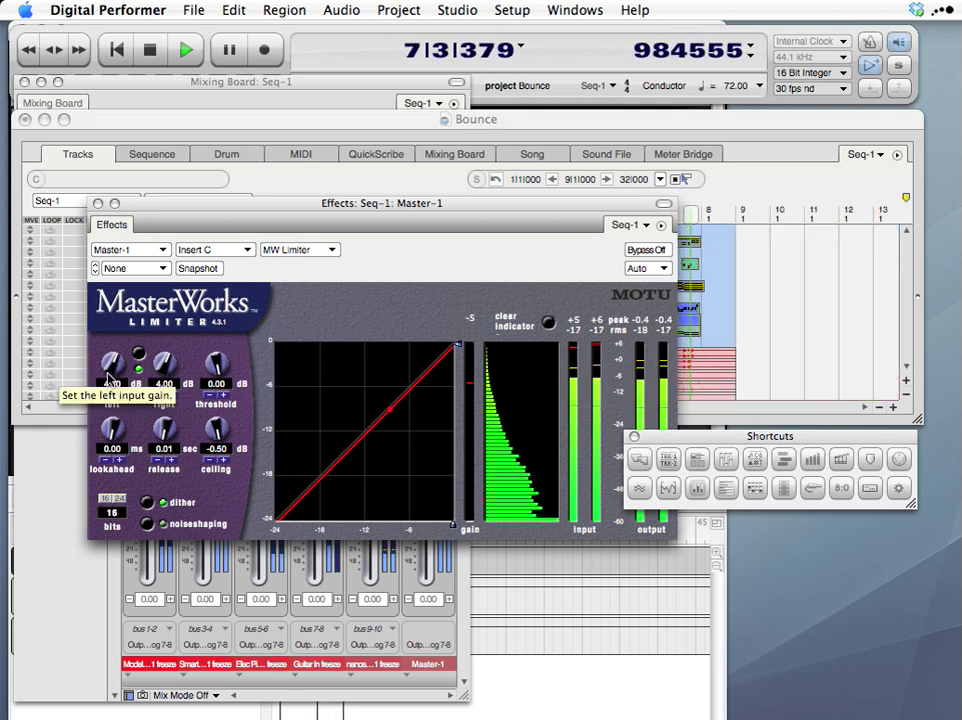
left_click(150, 52)
left_click(116, 50)
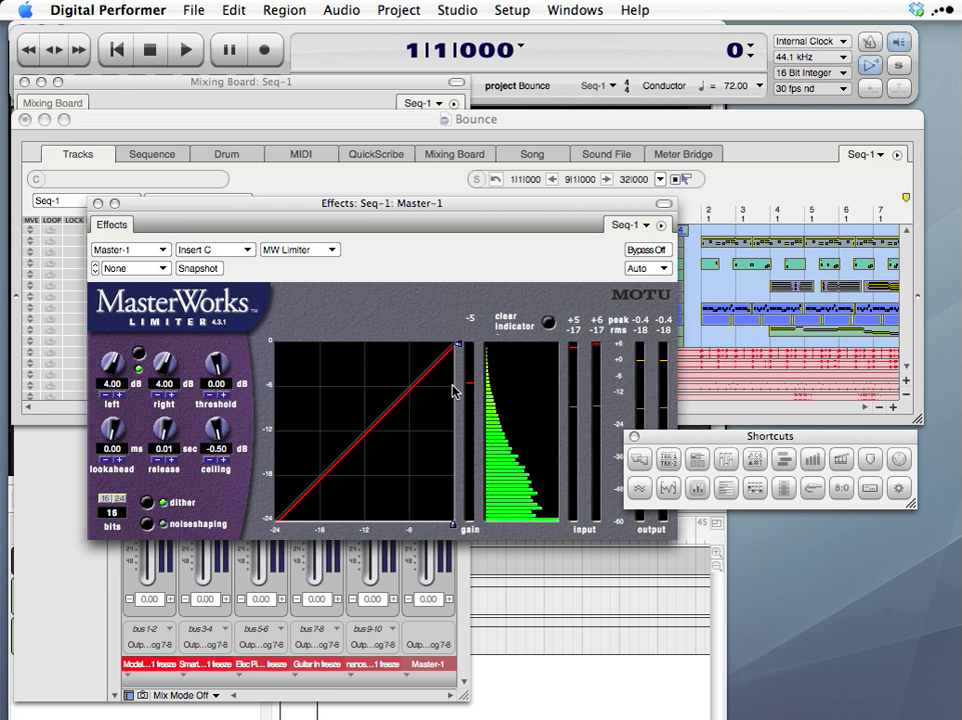
- Set the MW Limiter ceiling to -0.20 dB
left_click(217, 450)
key("Escape")
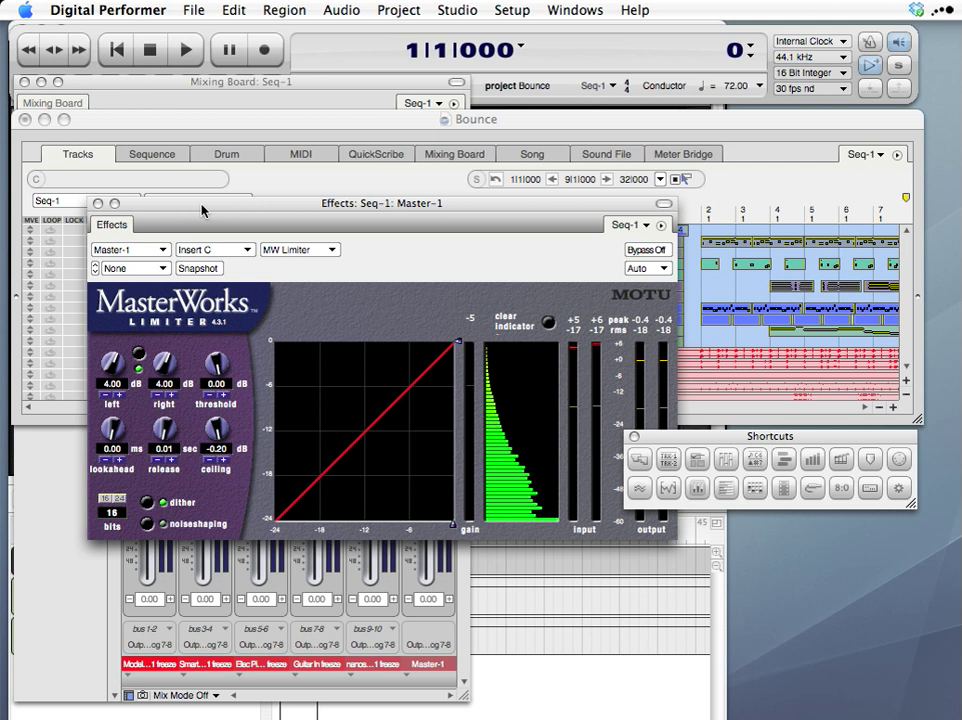
left_click_drag(201, 210, 600, 335)
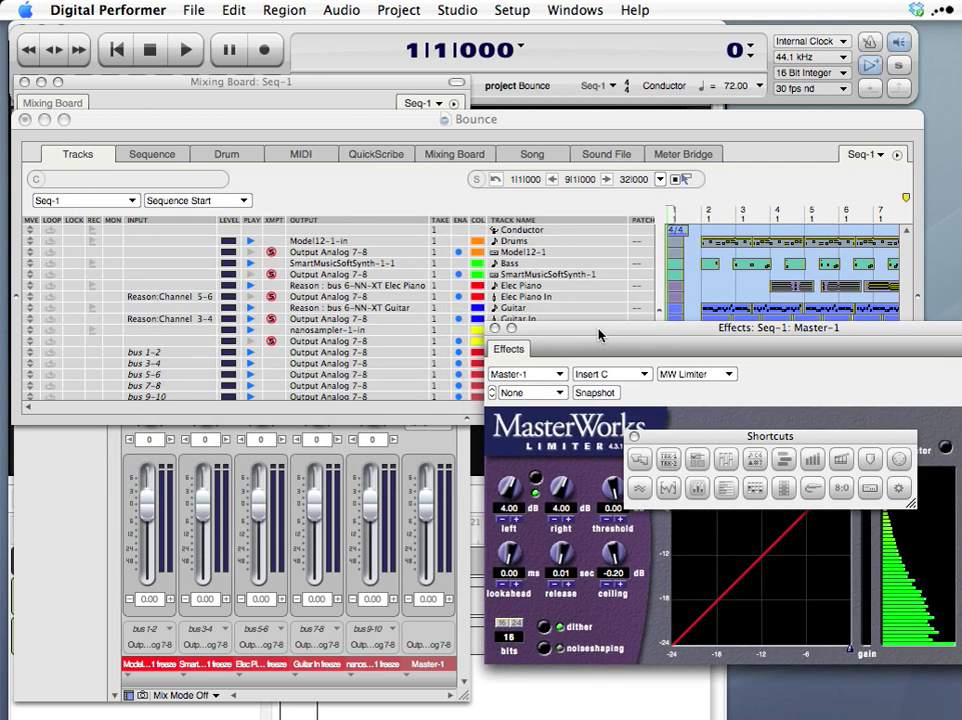
- Enlarge the Bounce tracks window to show Master-1, select its bar 3, and open the Sequence Editor
left_click(60, 490)
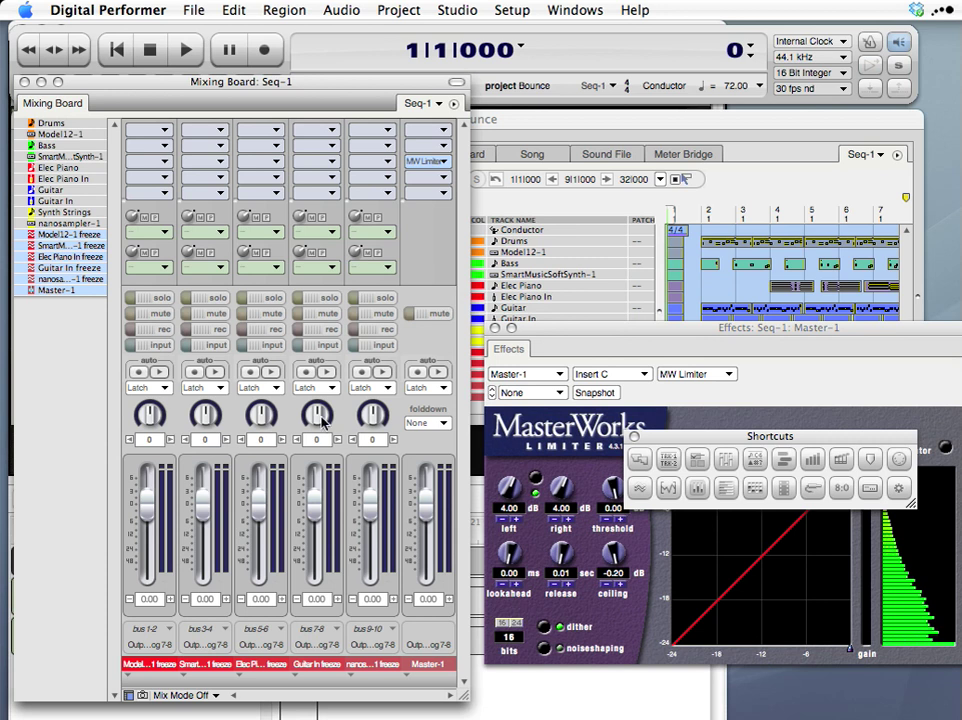
left_click(558, 130)
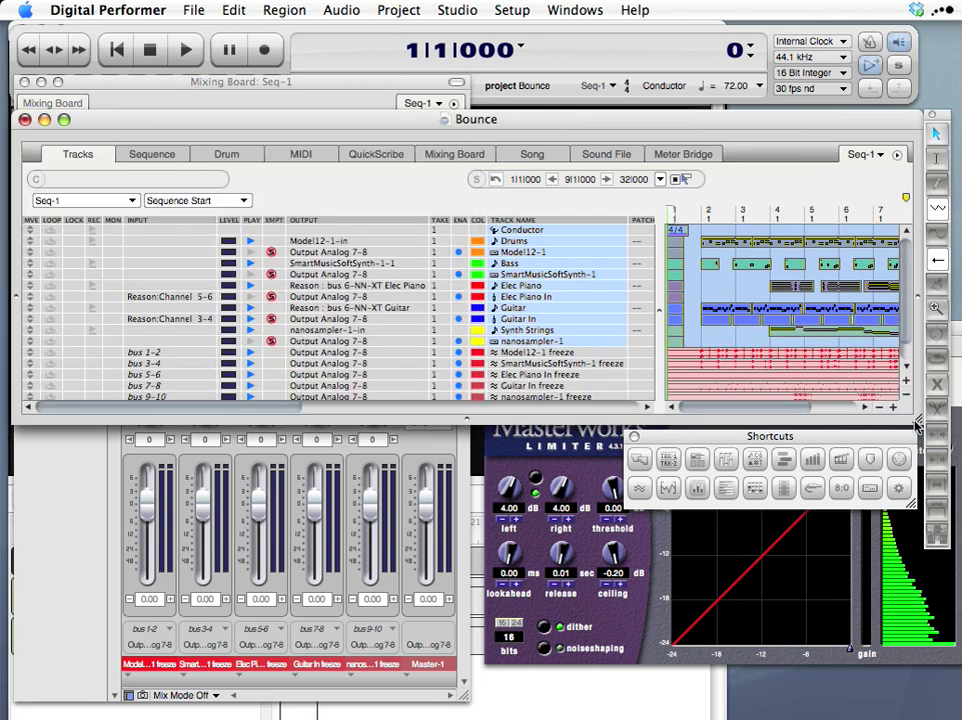
left_click_drag(918, 428, 912, 498)
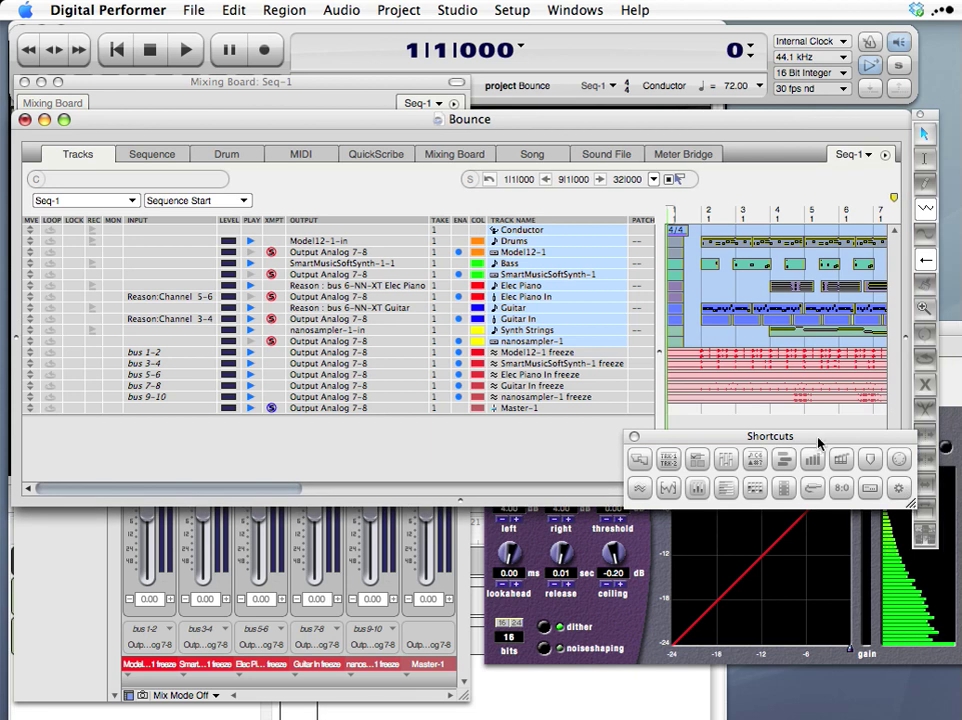
left_click_drag(816, 446, 816, 514)
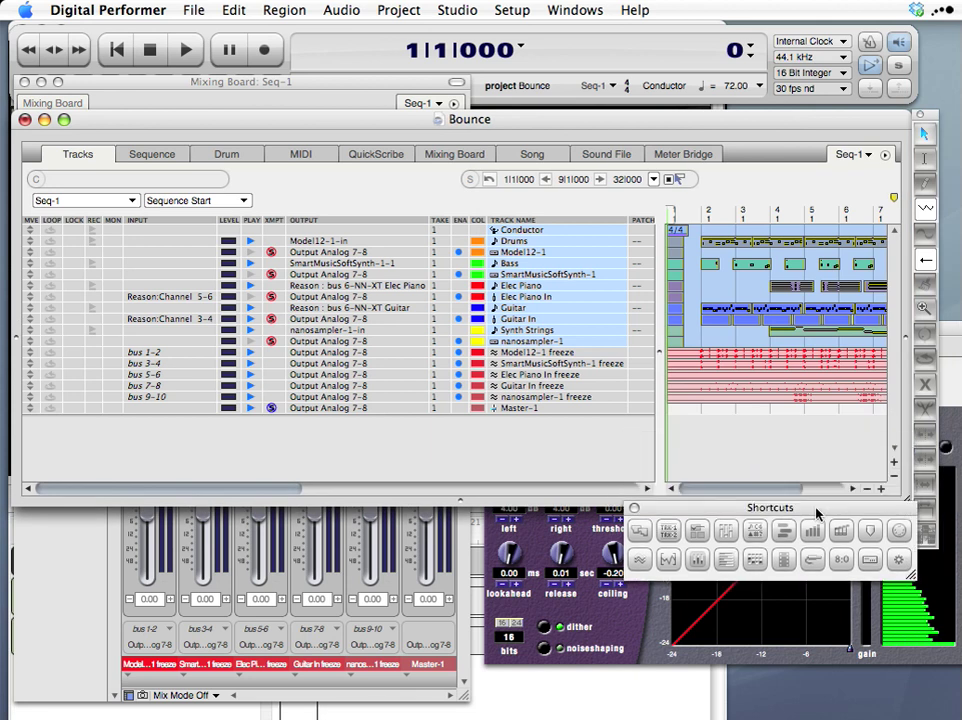
left_click(759, 405)
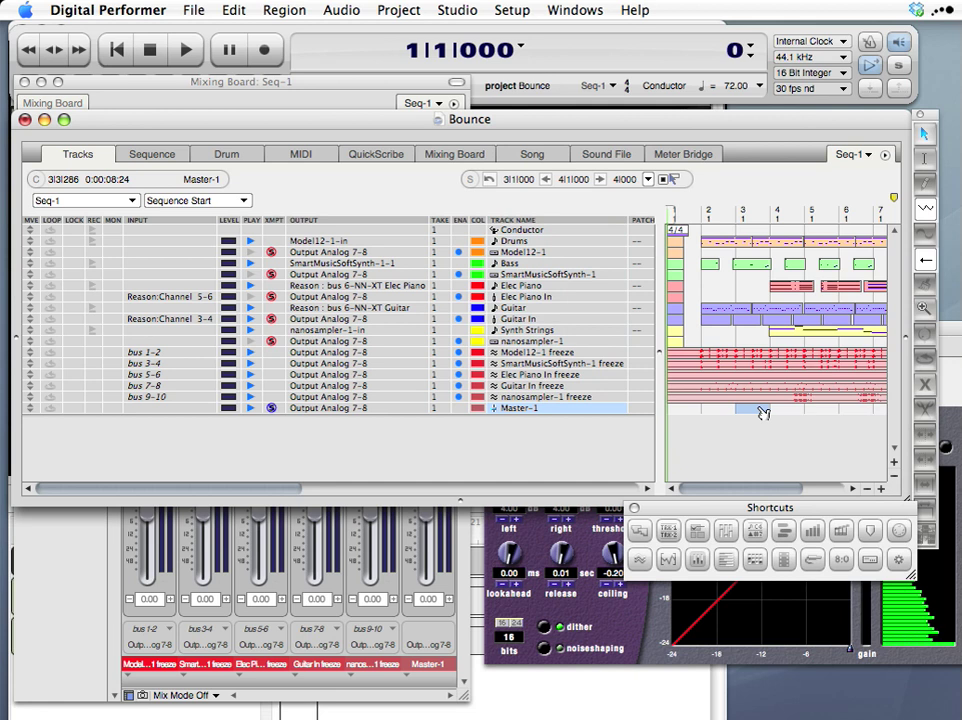
left_click(699, 532)
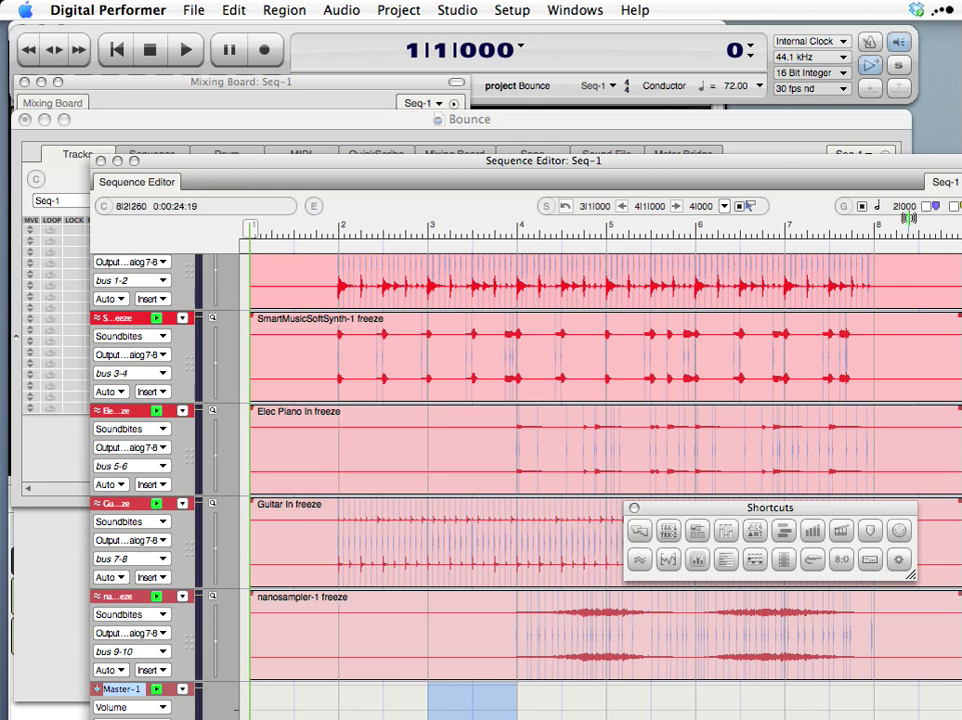
- Disable Snap to Grid, show Master-1's Volume lane, and raise its line to about -0.40
left_click(862, 207)
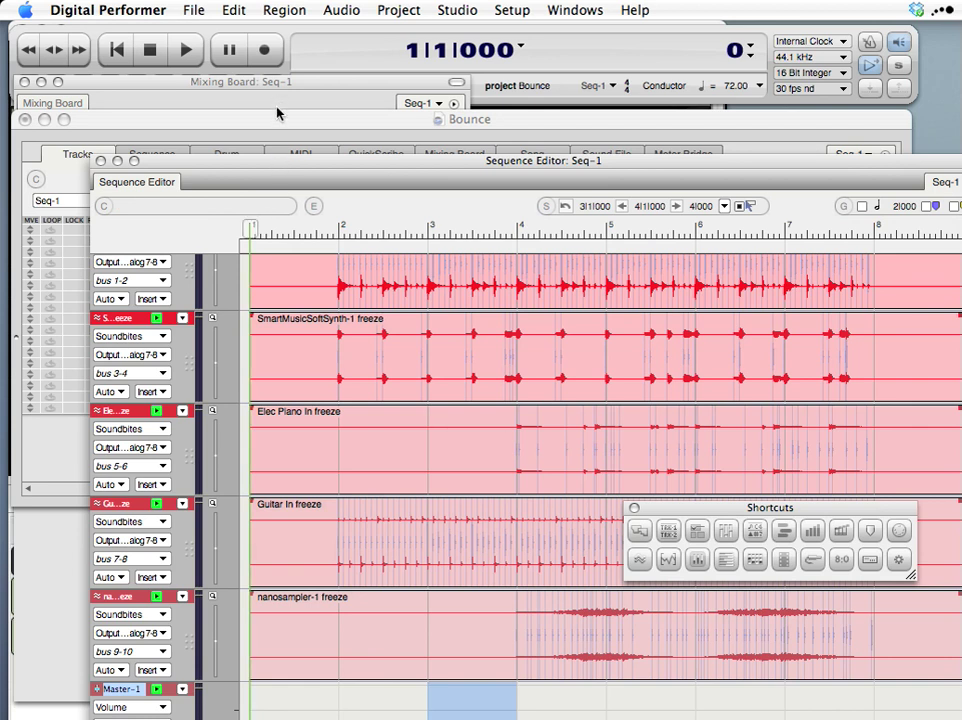
left_click_drag(266, 161, 234, 46)
left_click(123, 633)
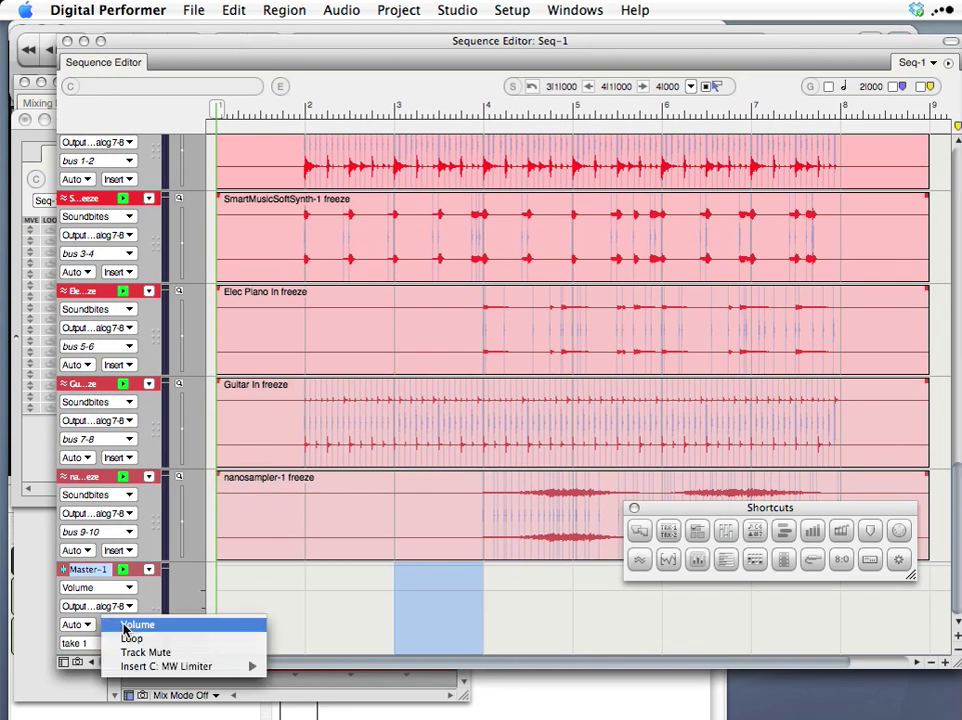
left_click(137, 625)
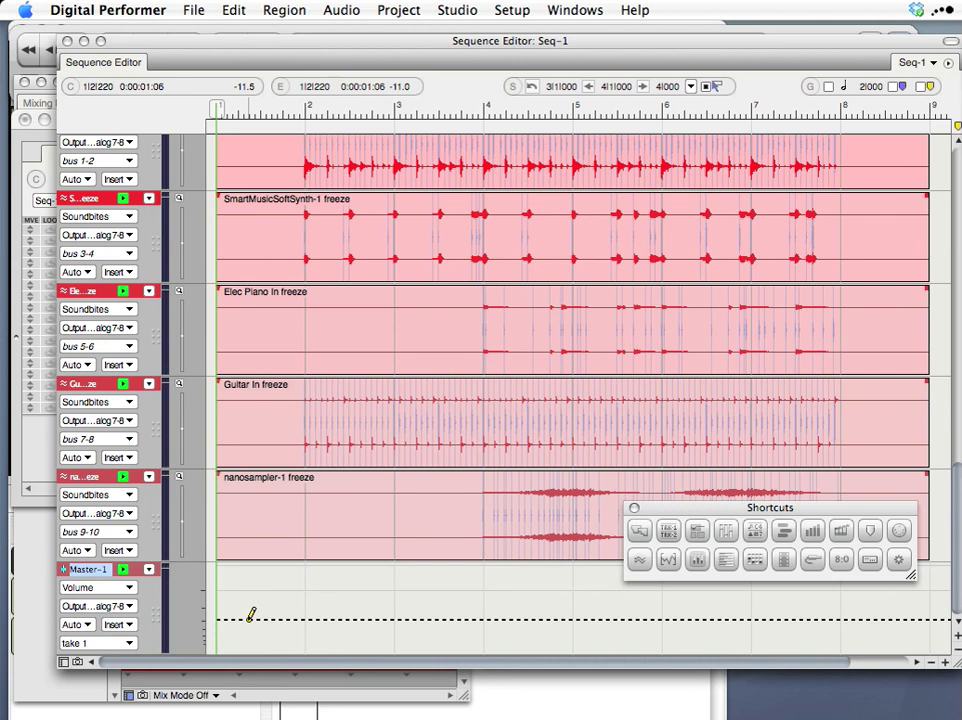
mouse_move(251, 614)
left_mouse_down()
mouse_move(281, 600)
mouse_move(281, 576)
mouse_move(281, 590)
left_mouse_up()
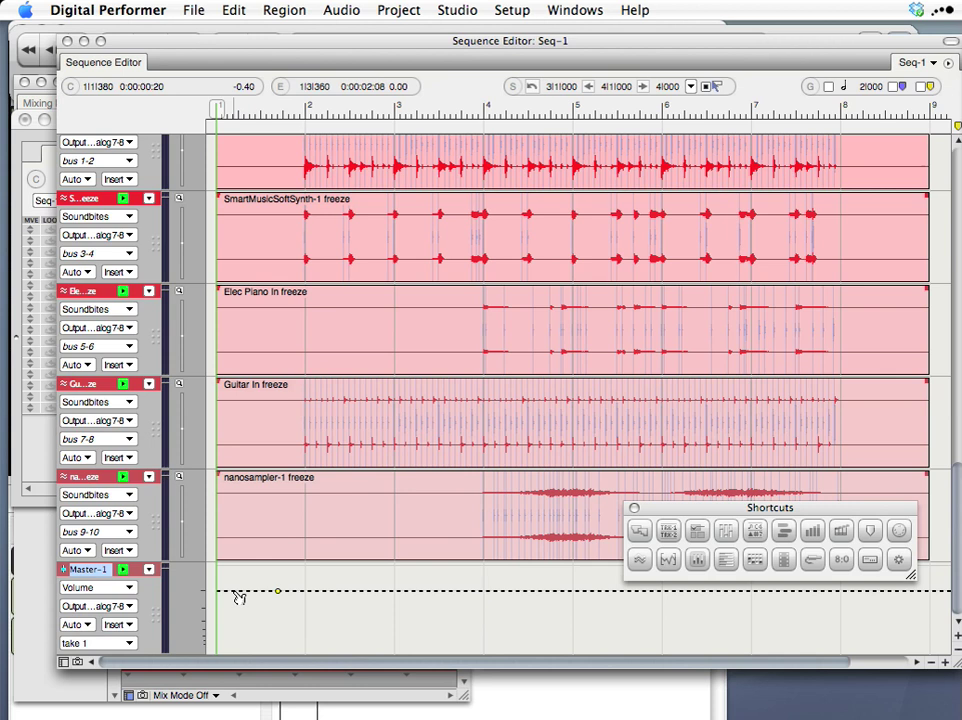
- Drag the first Master-1 volume breakpoint to the lane bottom to create a fade-in
left_click_drag(239, 595, 234, 668)
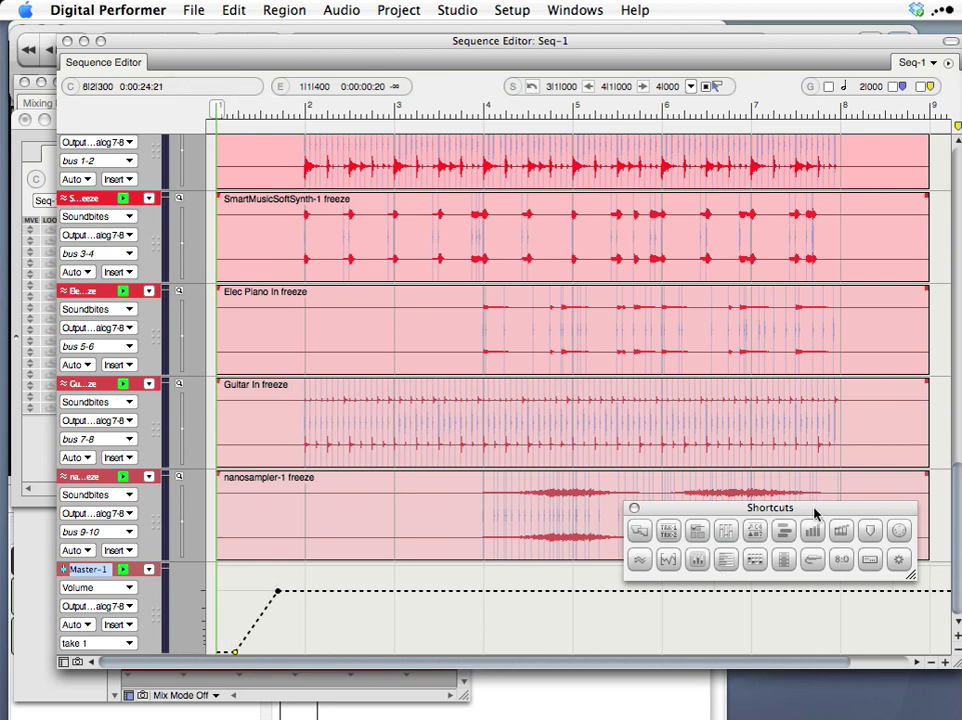
left_click_drag(812, 510, 560, 458)
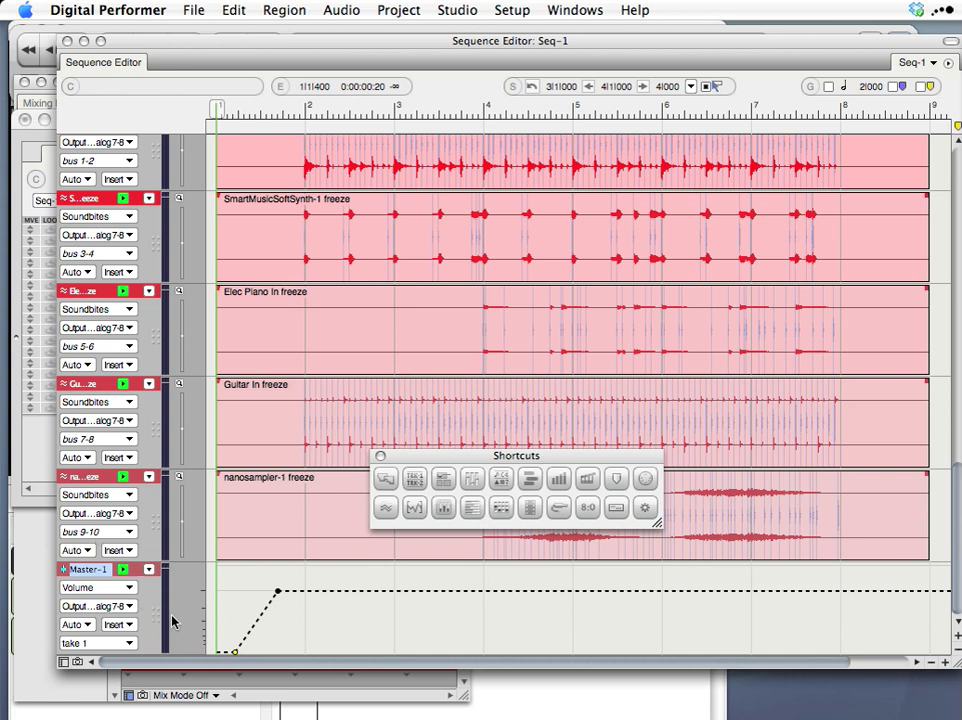
- Set Master-1's automation mode to Play and toggle its automation play in the Mixing Board
left_click(82, 626)
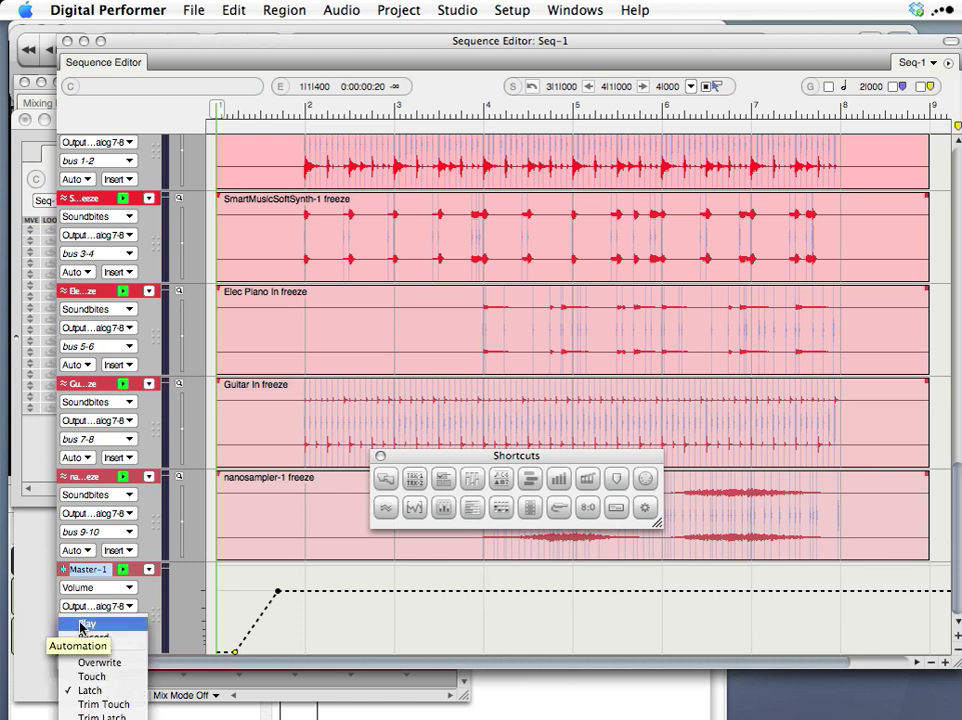
left_click(85, 625)
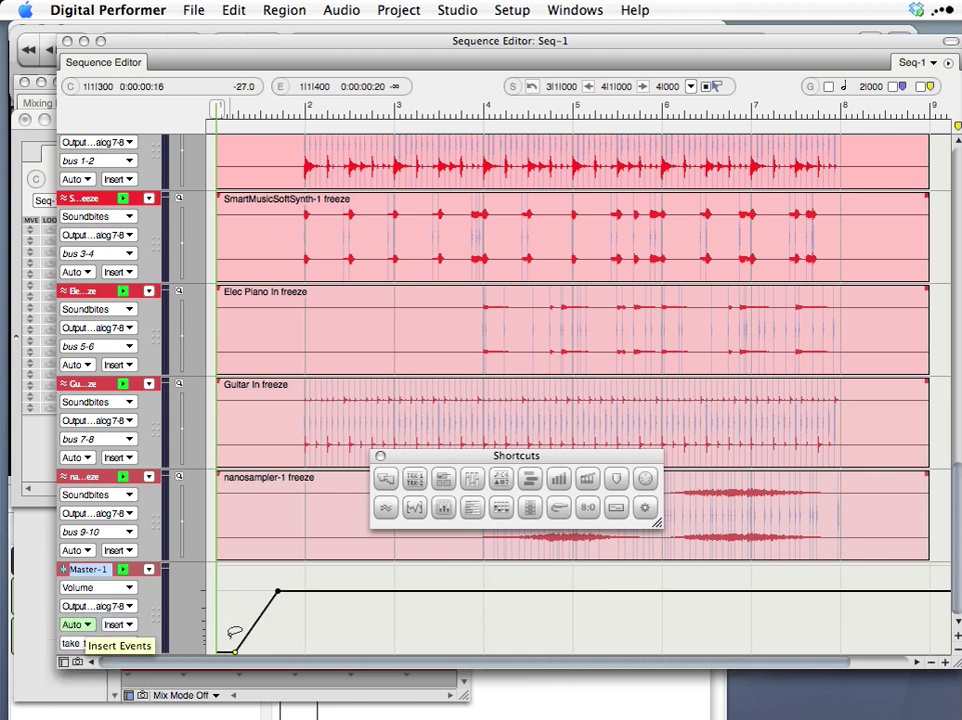
left_click(32, 567)
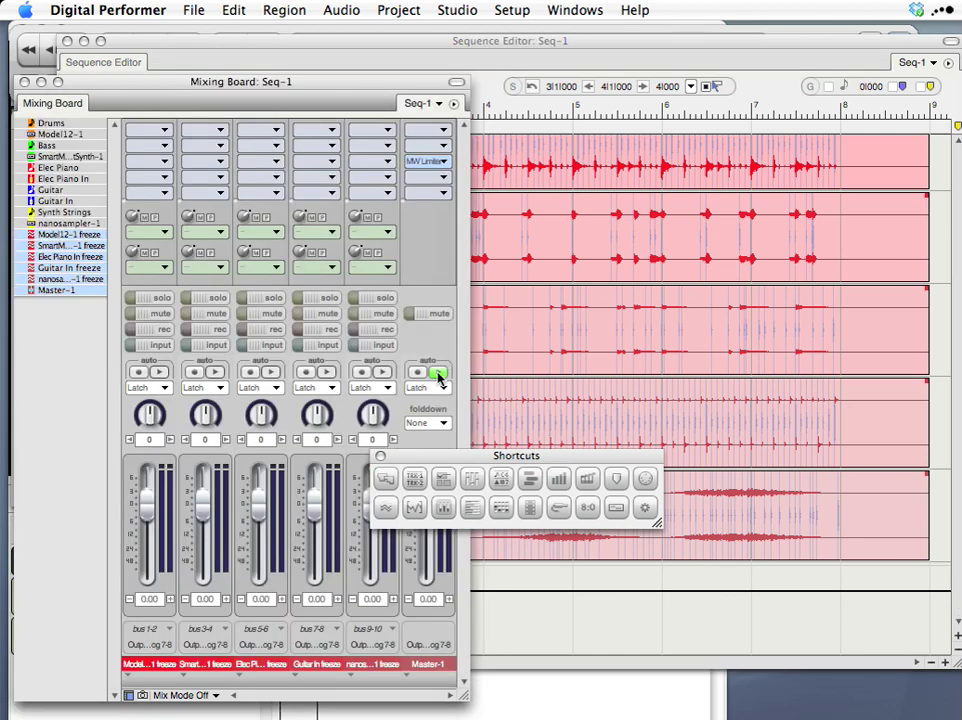
left_click(100, 63)
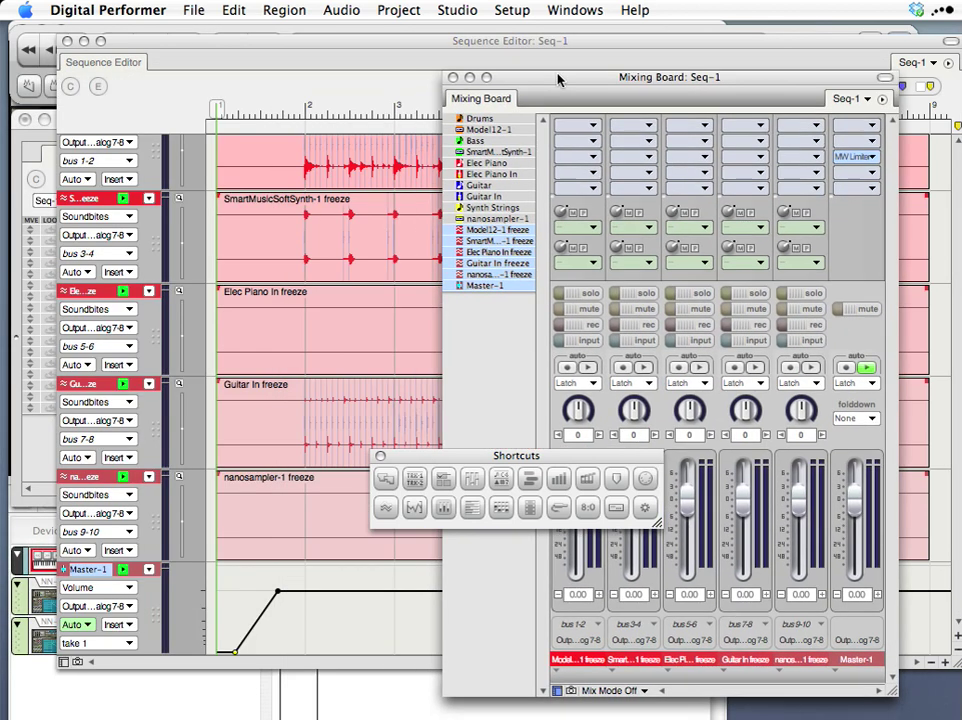
left_click_drag(477, 460, 259, 679)
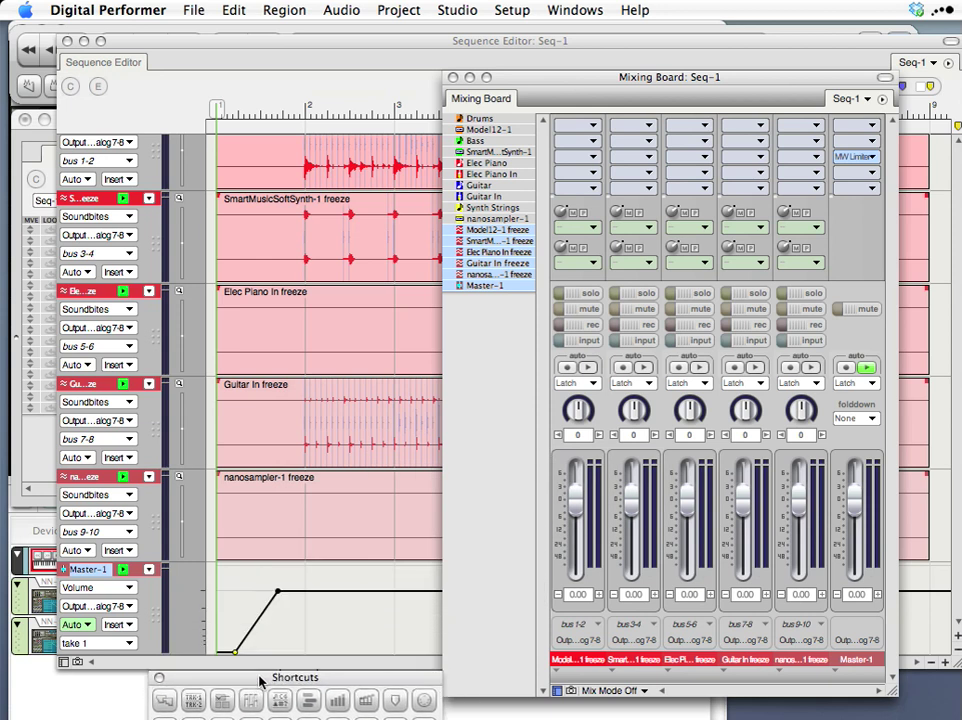
left_click(866, 370)
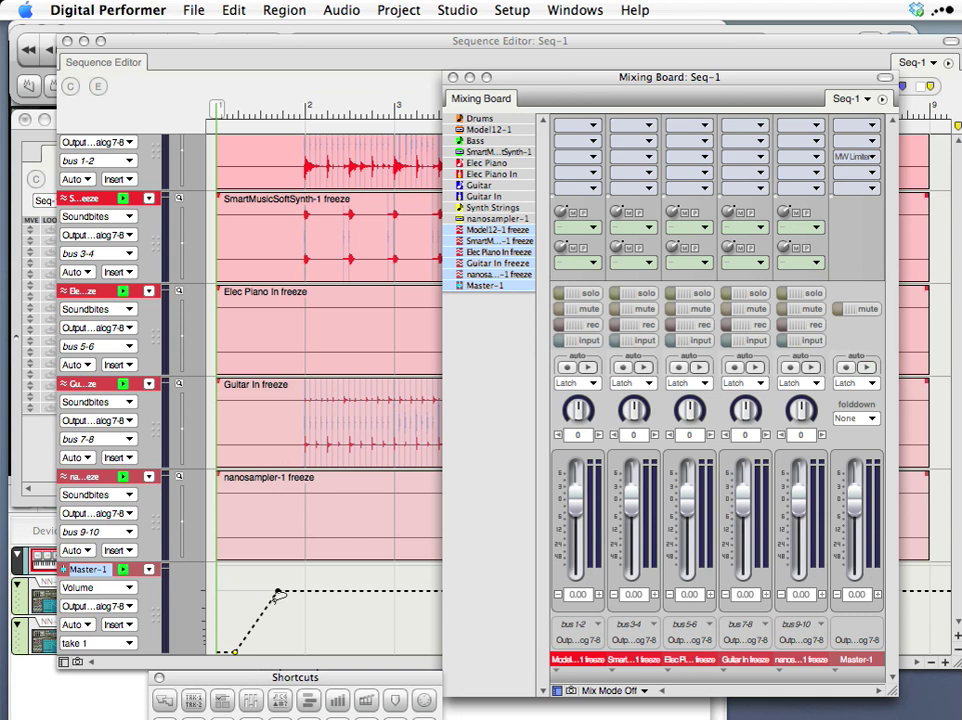
left_click(866, 370)
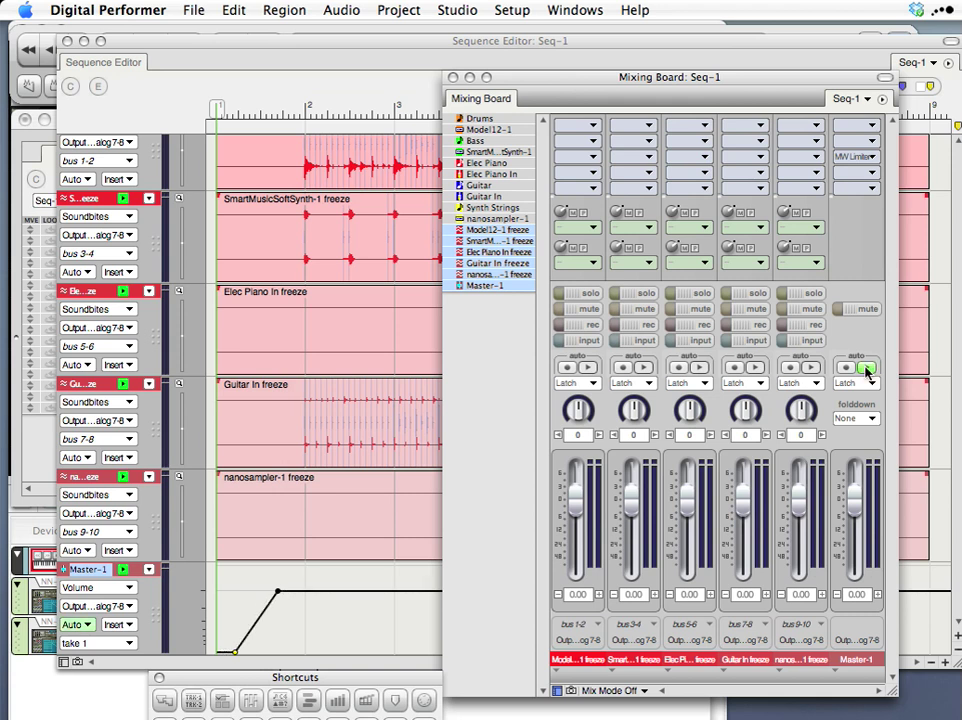
left_click(333, 48)
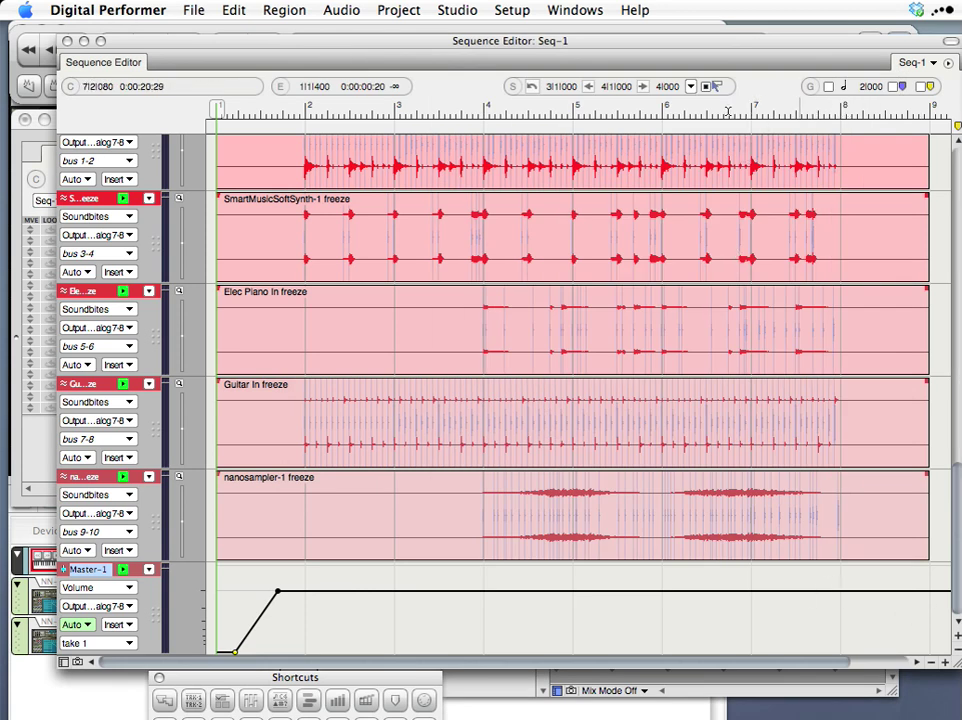
- Open Master-1's Event List and insert a 0.00 volume event at 7|1|000
key("shift+t")
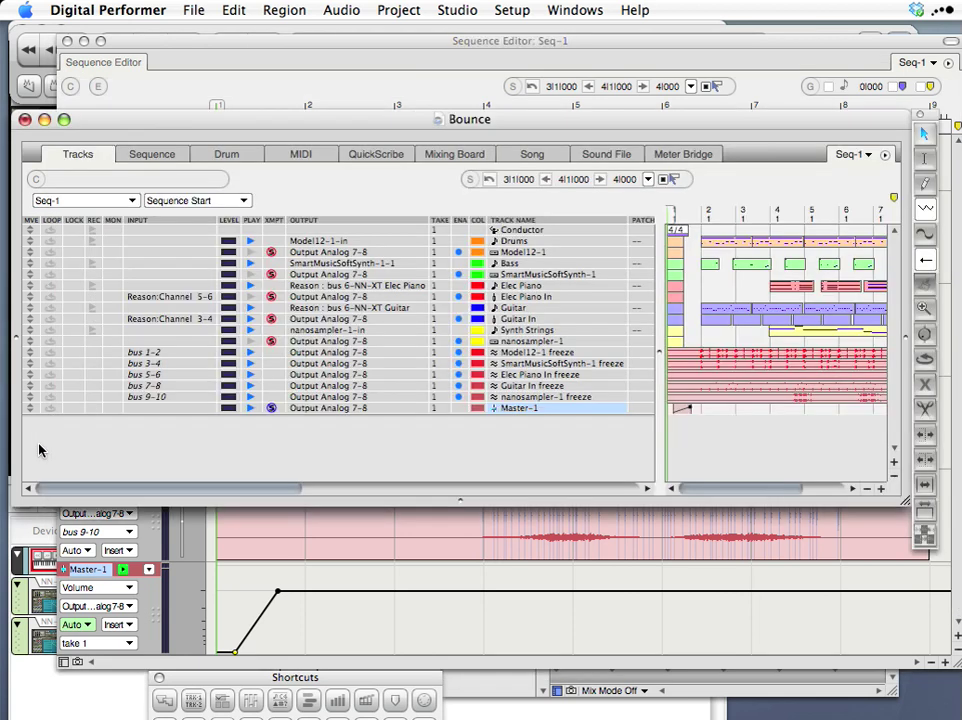
left_click(718, 408)
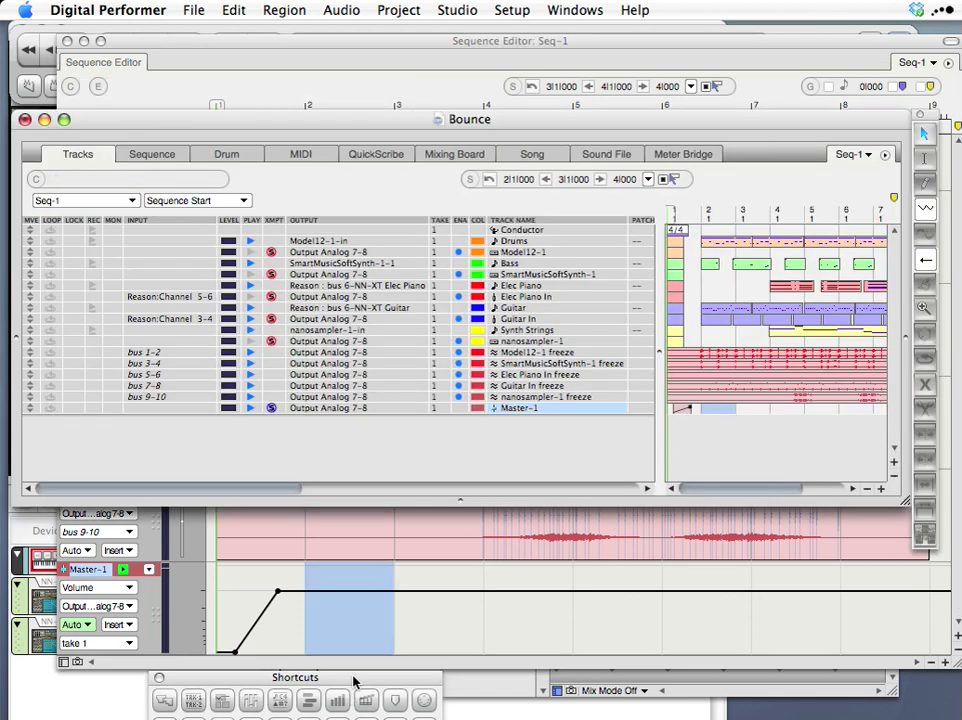
left_click_drag(353, 682, 504, 590)
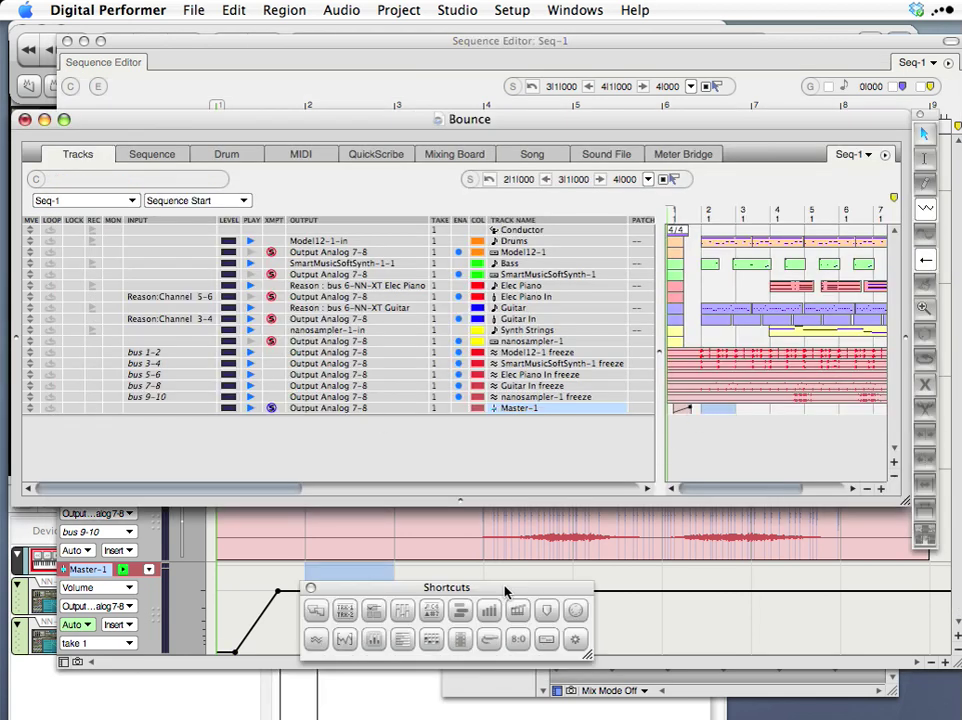
left_click(432, 611)
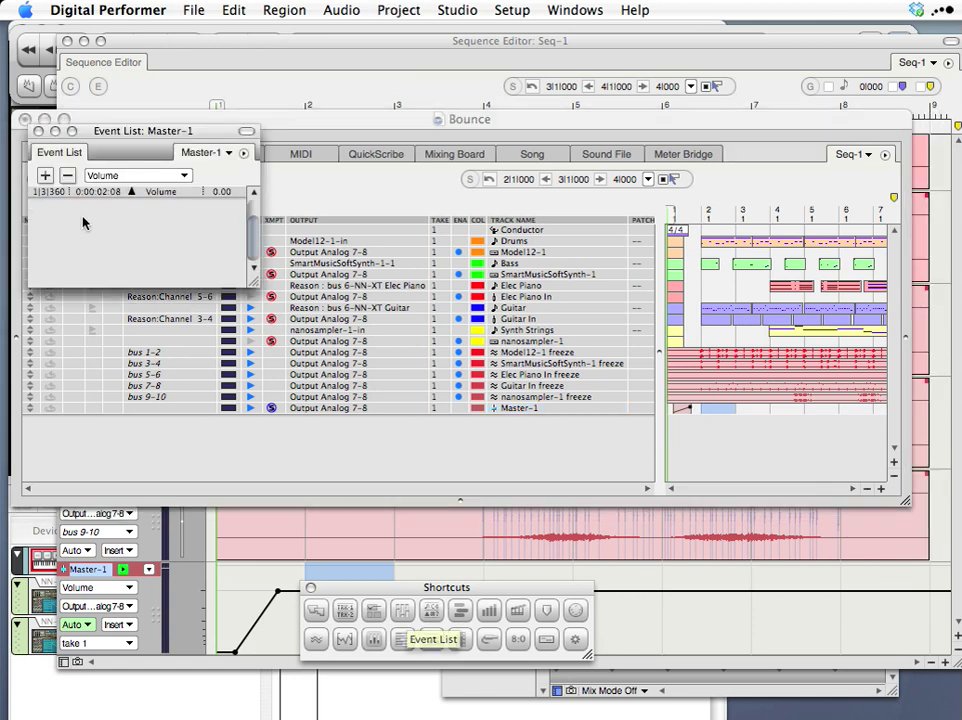
left_click_drag(253, 287, 295, 459)
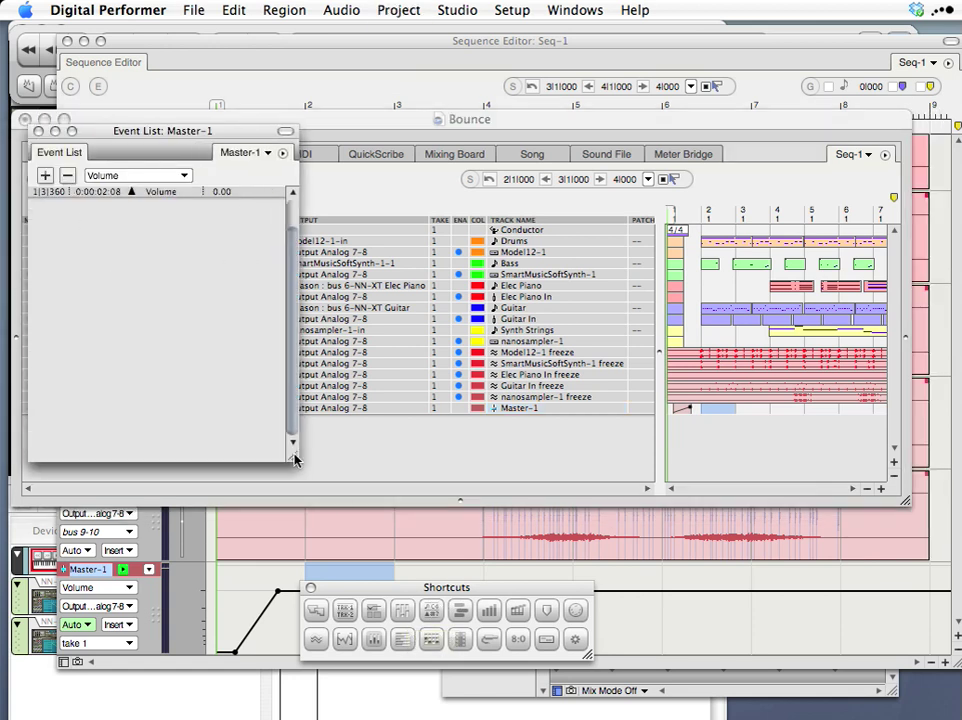
left_click(44, 175)
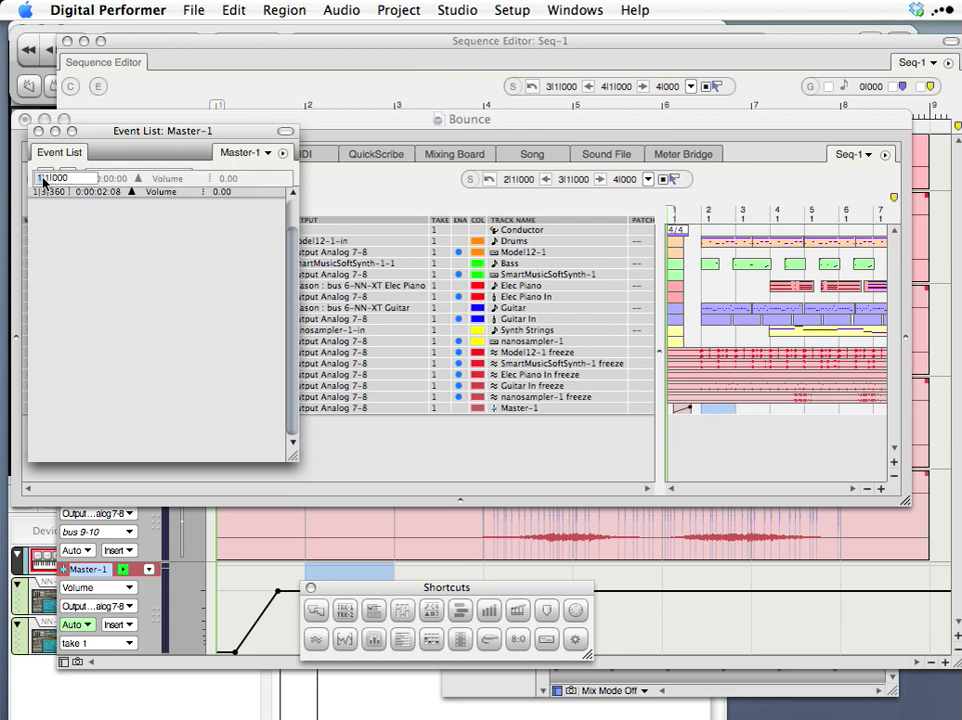
type("7")
key("Return")
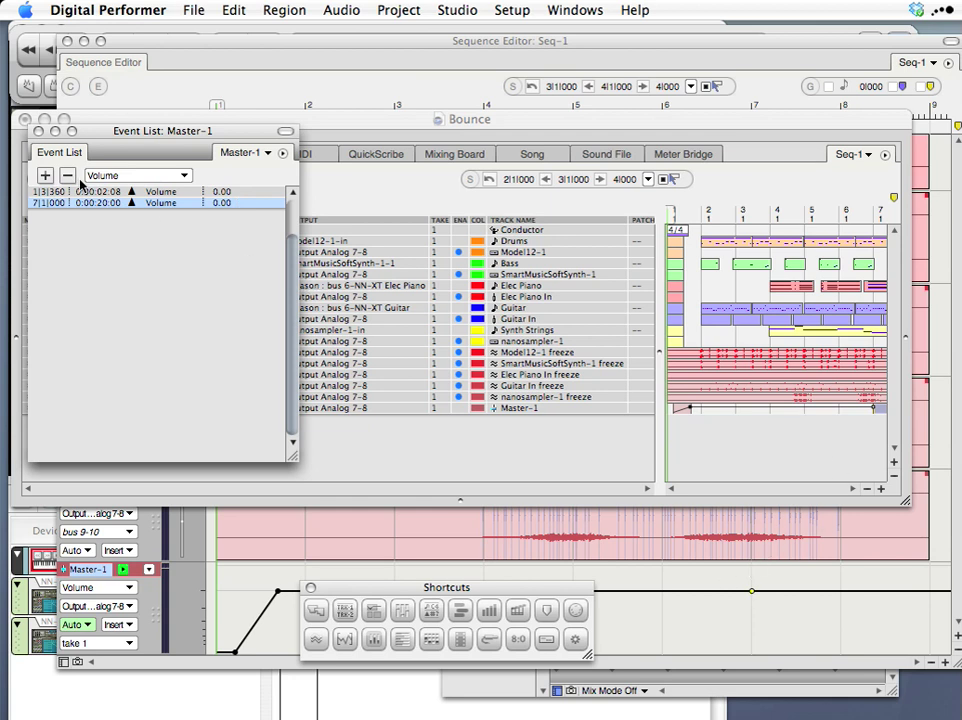
- Insert a -∞ volume event at 8|1|000 to finish the fade-out
left_click(46, 176)
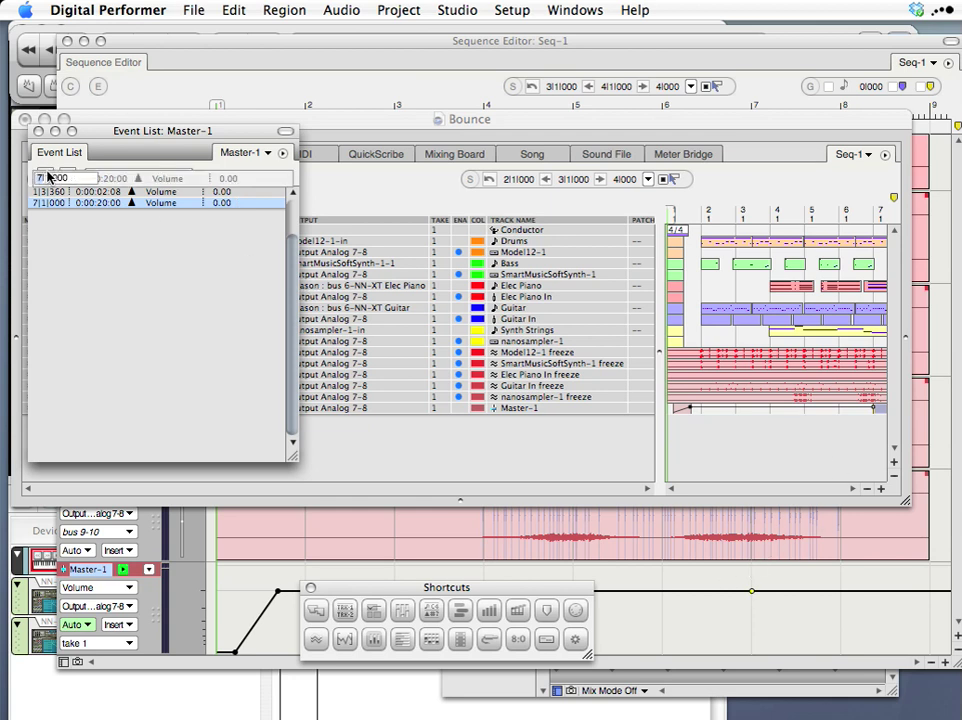
type("8")
left_click(224, 179)
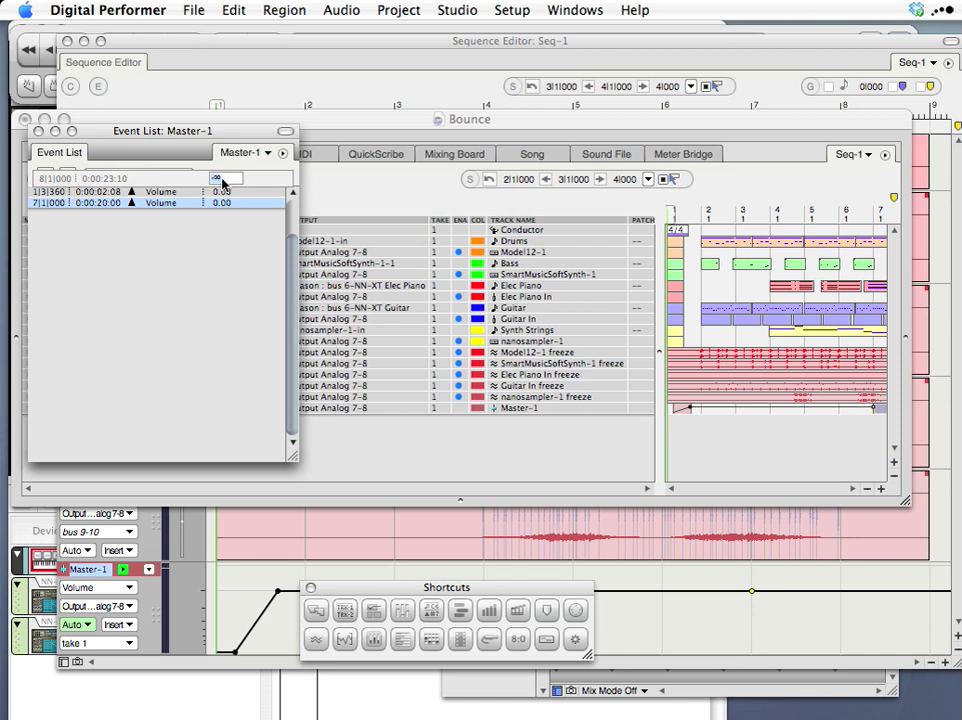
key("Return")
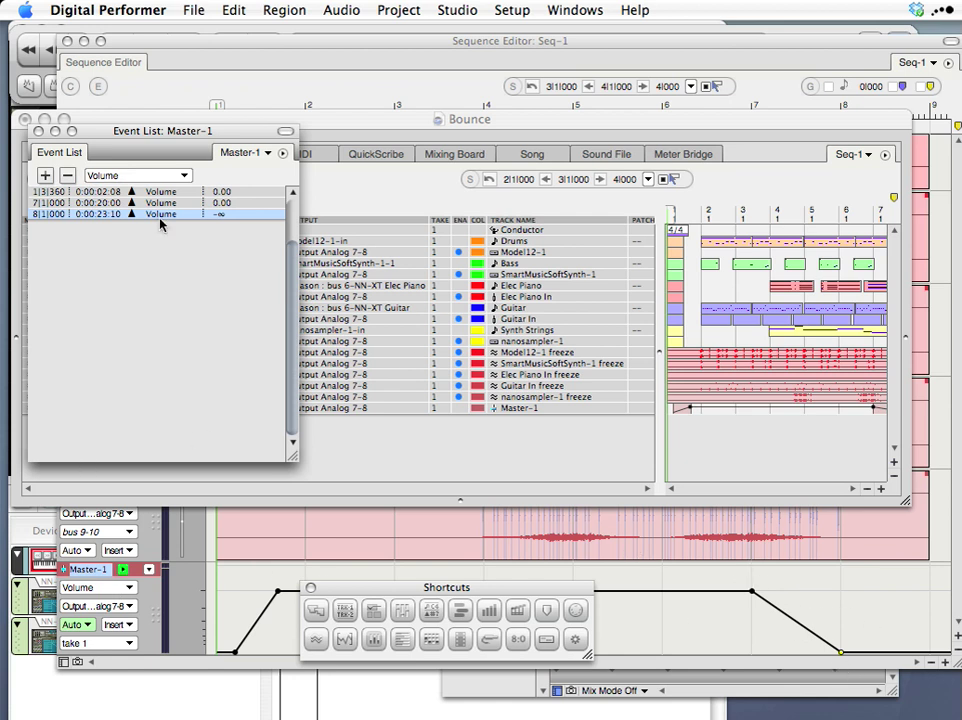
- Close the Event List and play the sequence with Master-1's MW Limiter open
left_click(38, 131)
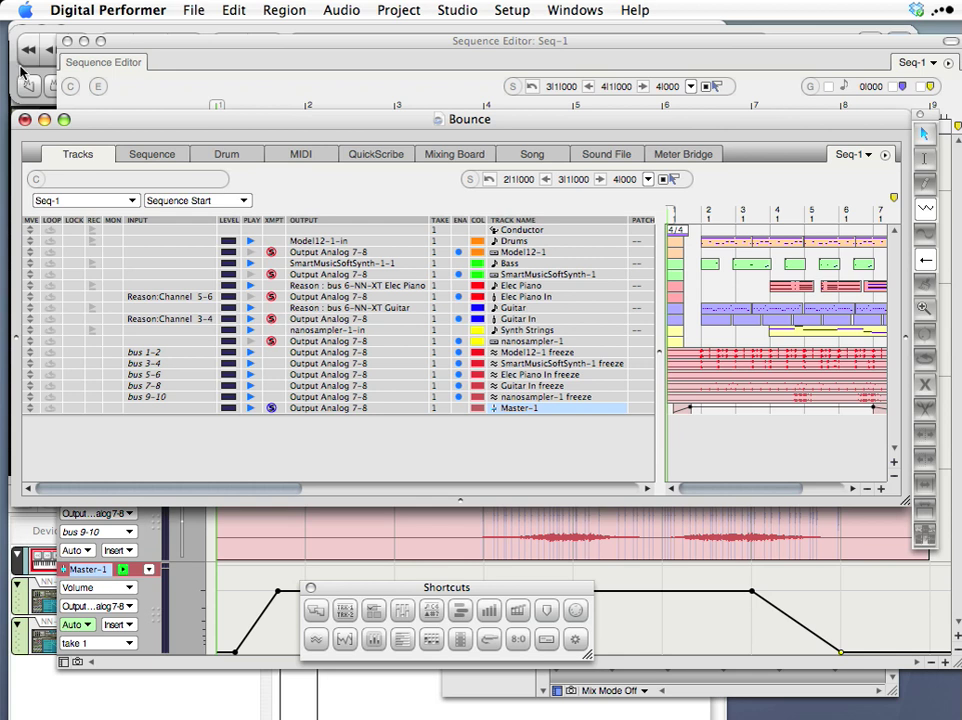
left_click(132, 49)
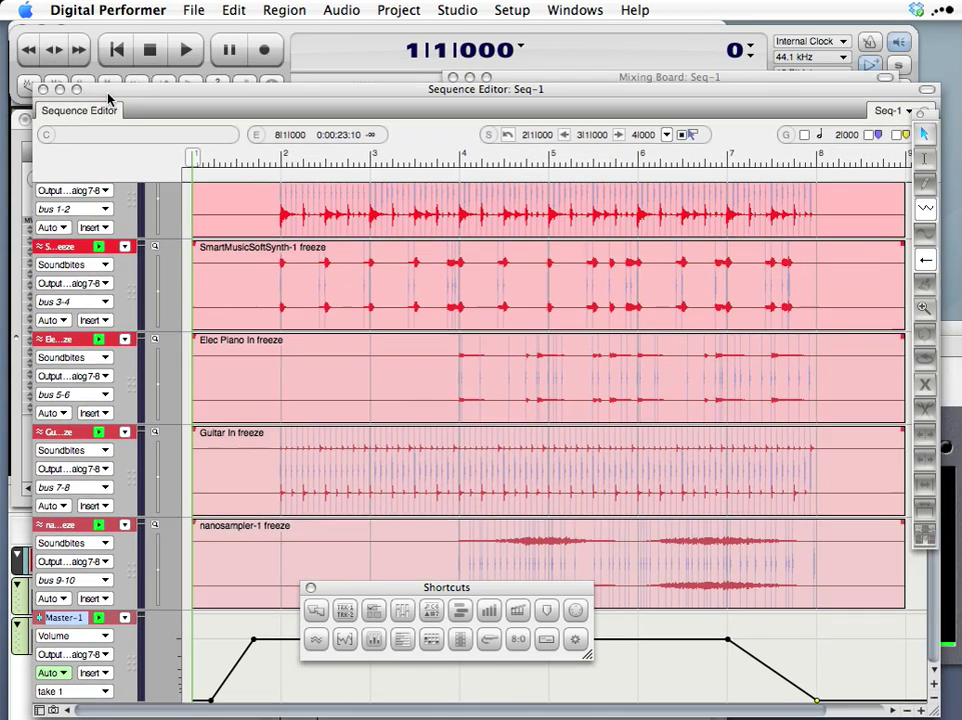
left_click(188, 50)
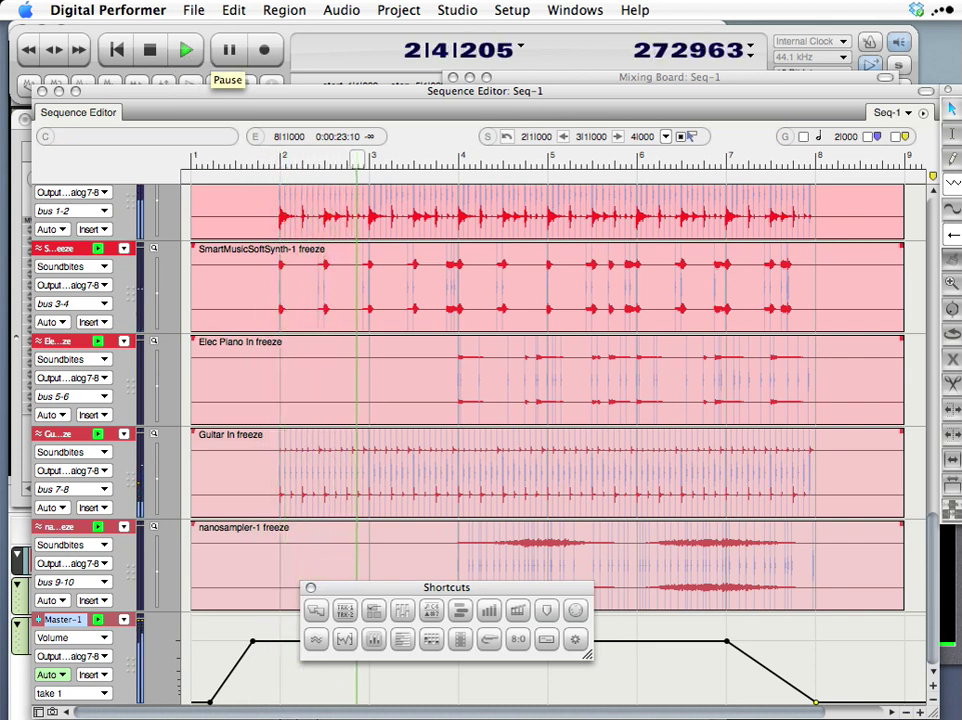
key("shift+e")
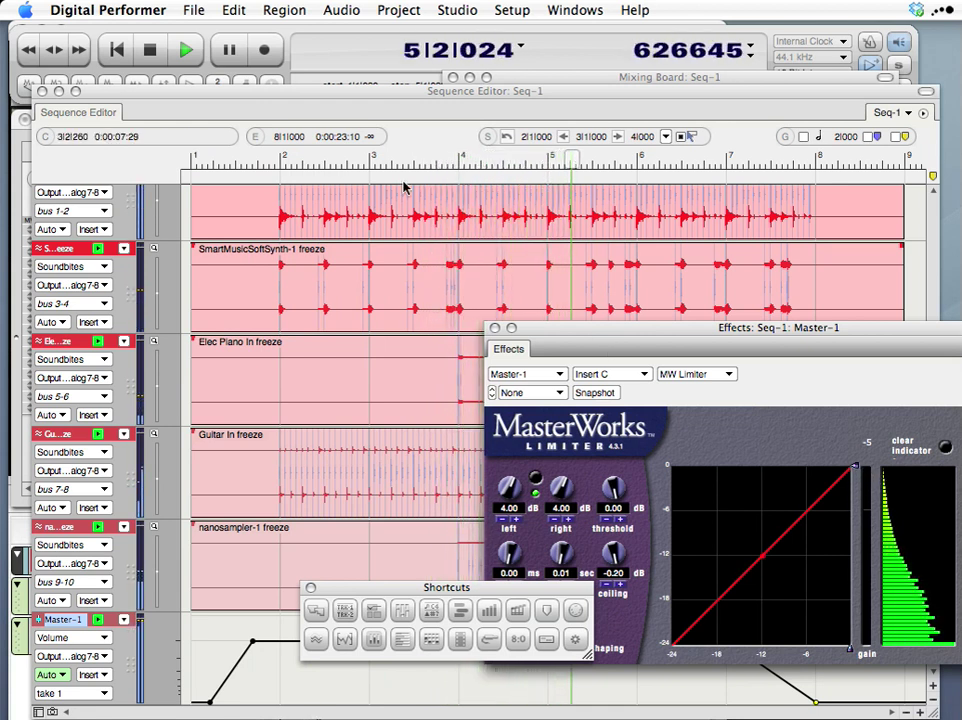
left_click(310, 98)
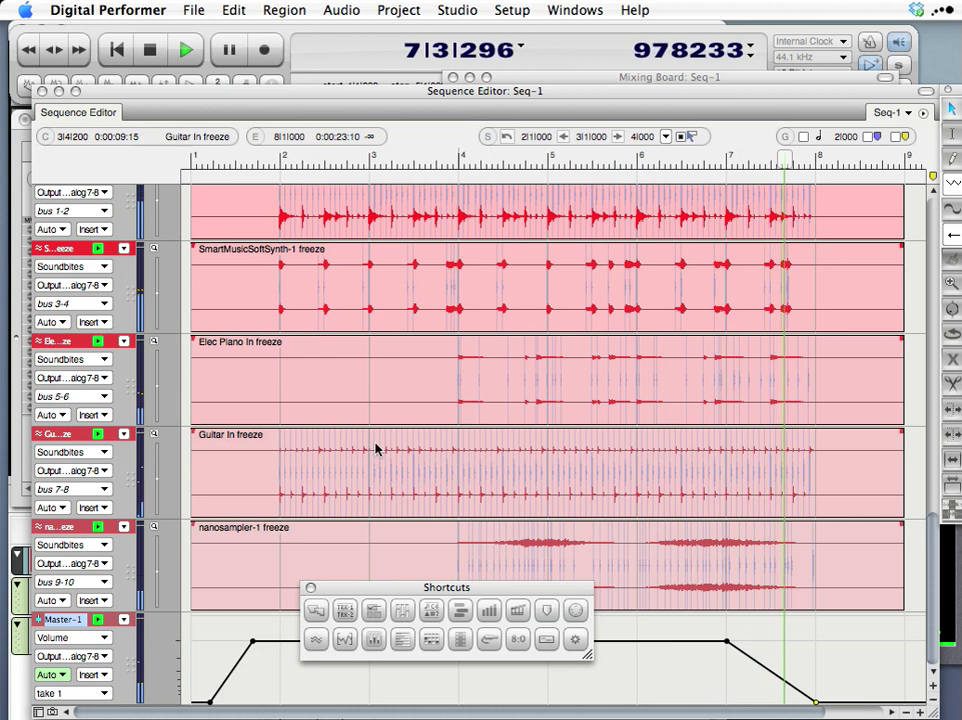
- Stop after the fade-out, close the limiter window, and reposition the Sequence Editor
left_click(152, 56)
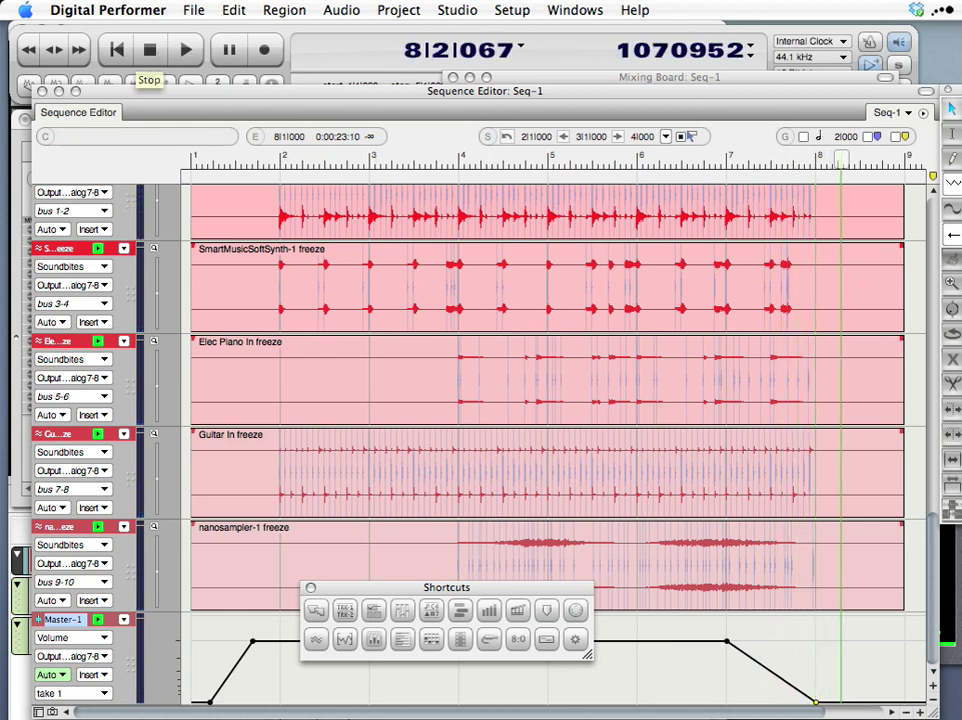
left_click_drag(891, 311, 867, 281)
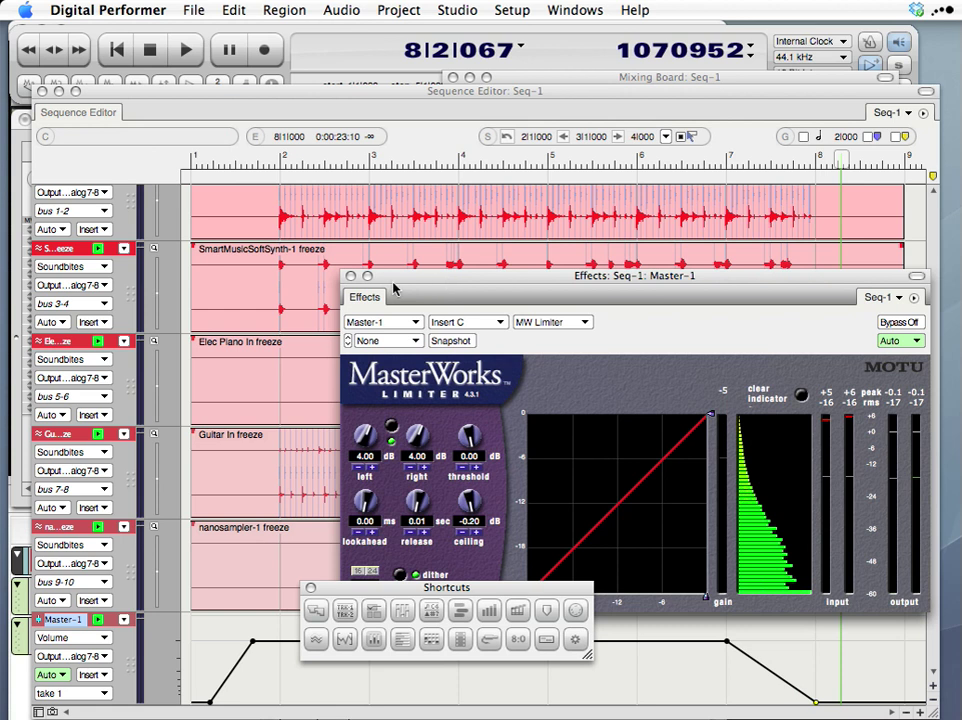
left_click(351, 276)
left_click_drag(197, 89, 248, 145)
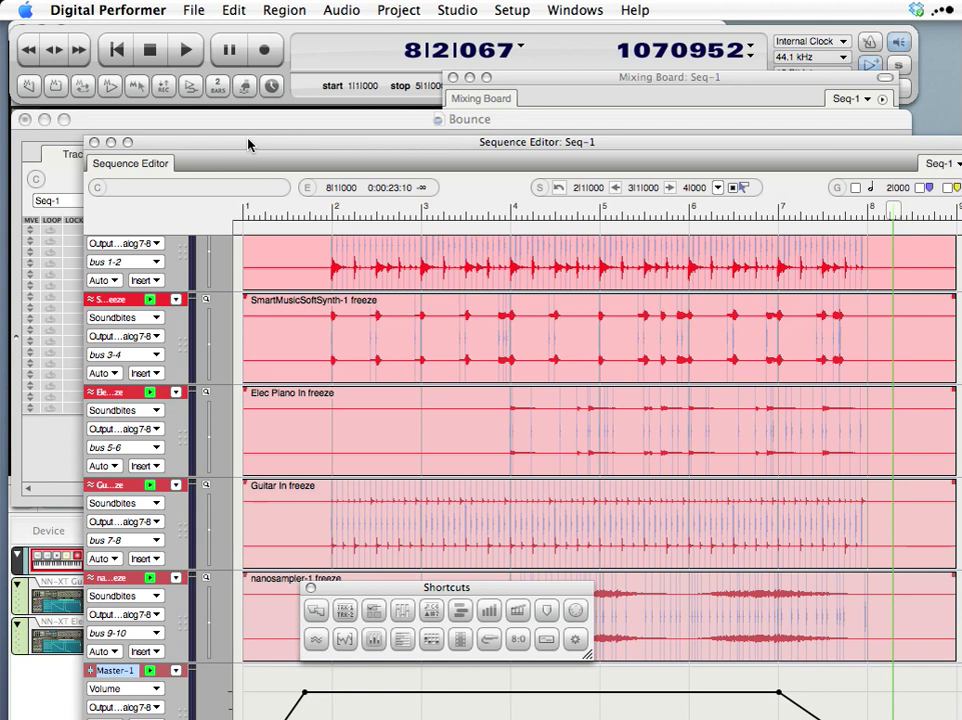
- Select all tracks across the whole sequence, bars 1 to 9, with Cmd+A
left_click(267, 120)
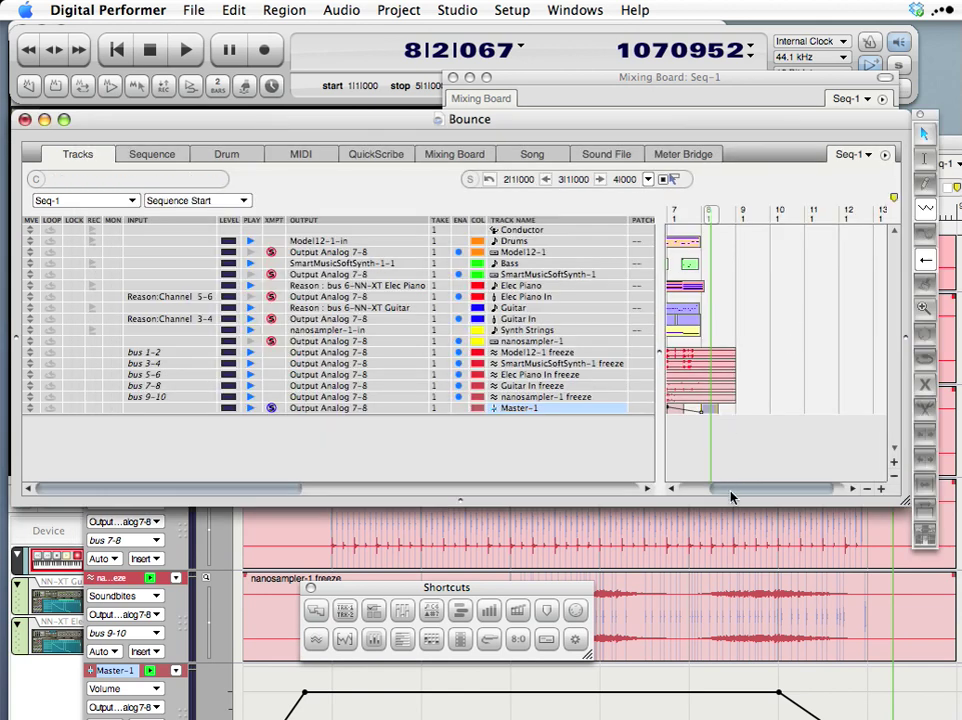
left_click_drag(730, 487, 672, 490)
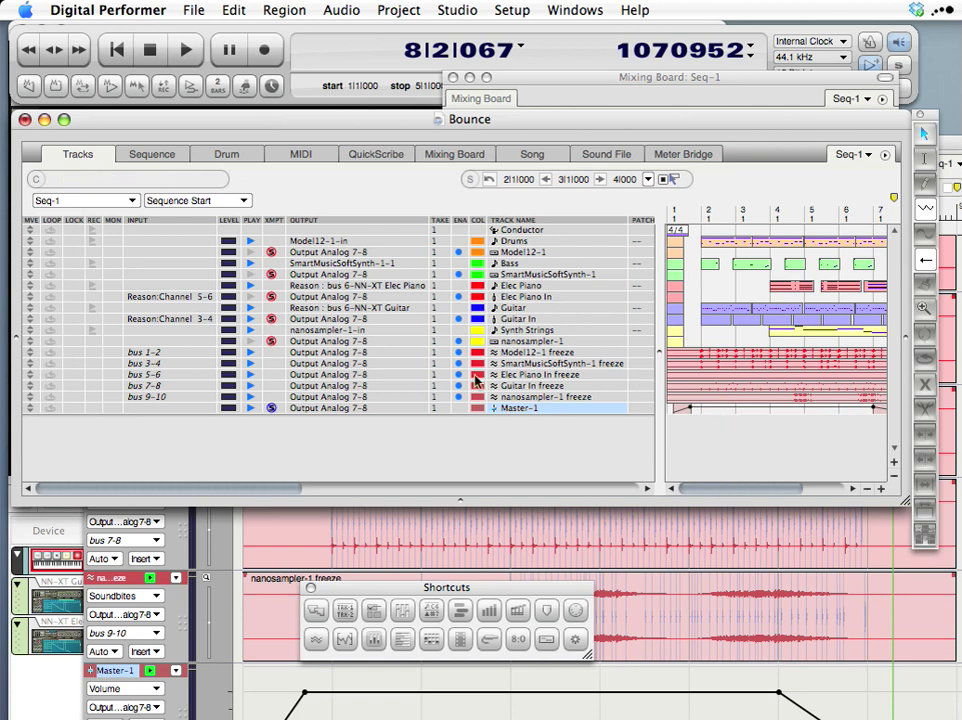
key("super+a")
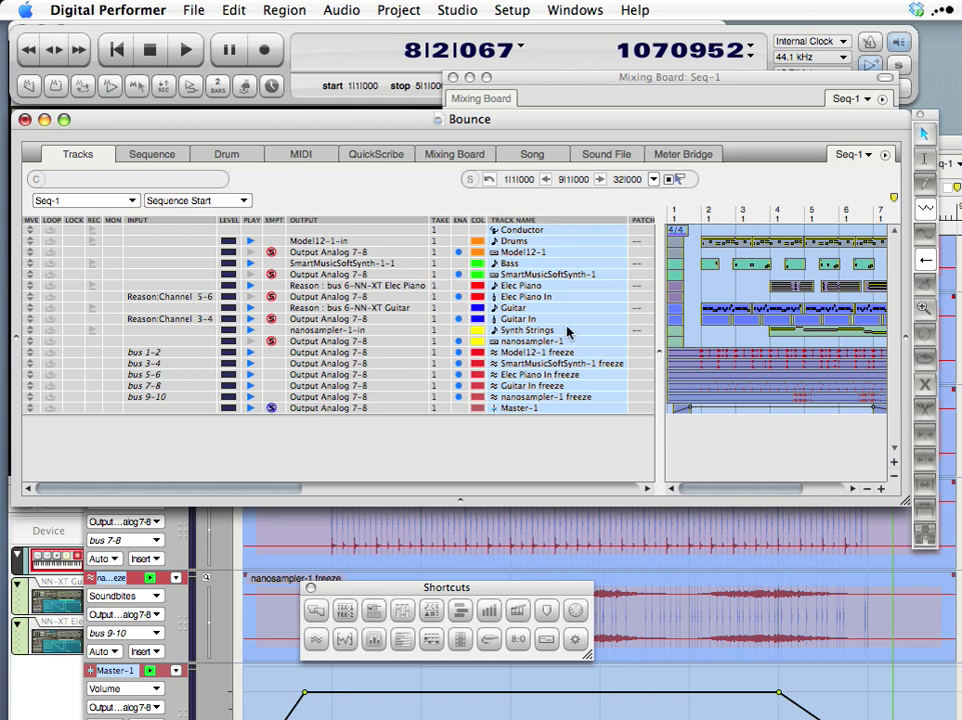
left_click(342, 10)
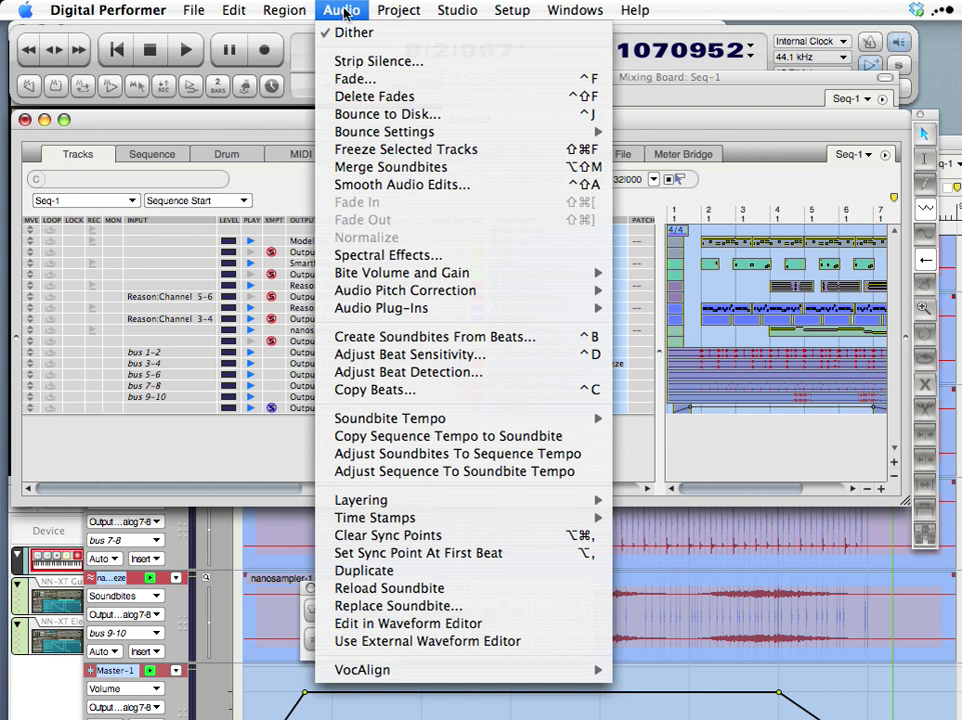
- Set the Bounce to Disk format to Core Audio Export: WAVE, keeping the name 'Bounce mix'
left_click(355, 115)
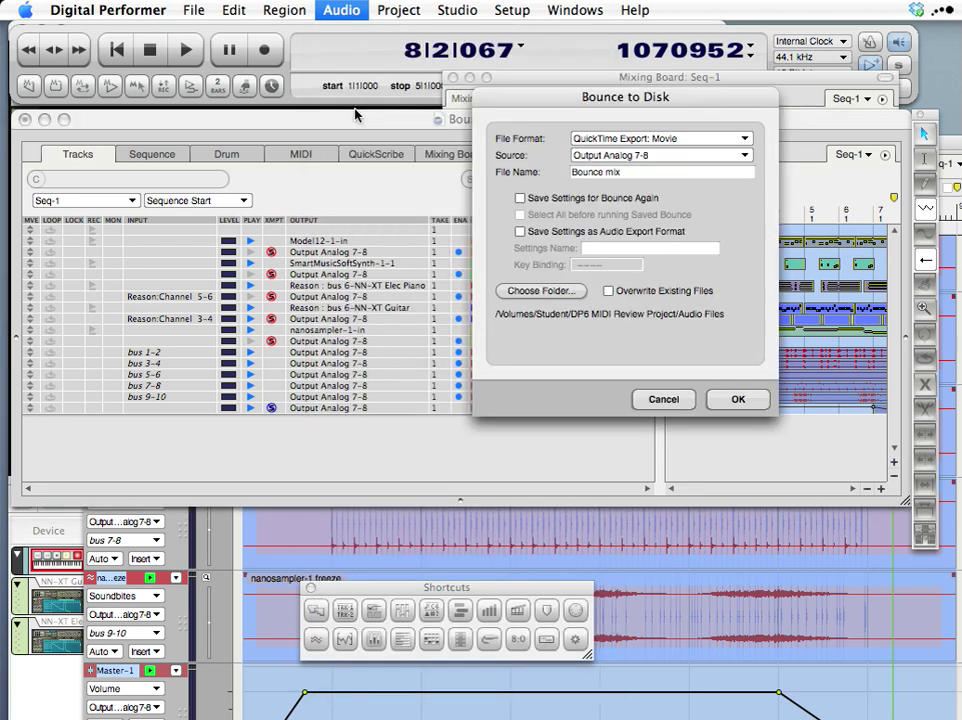
left_click_drag(614, 102, 345, 123)
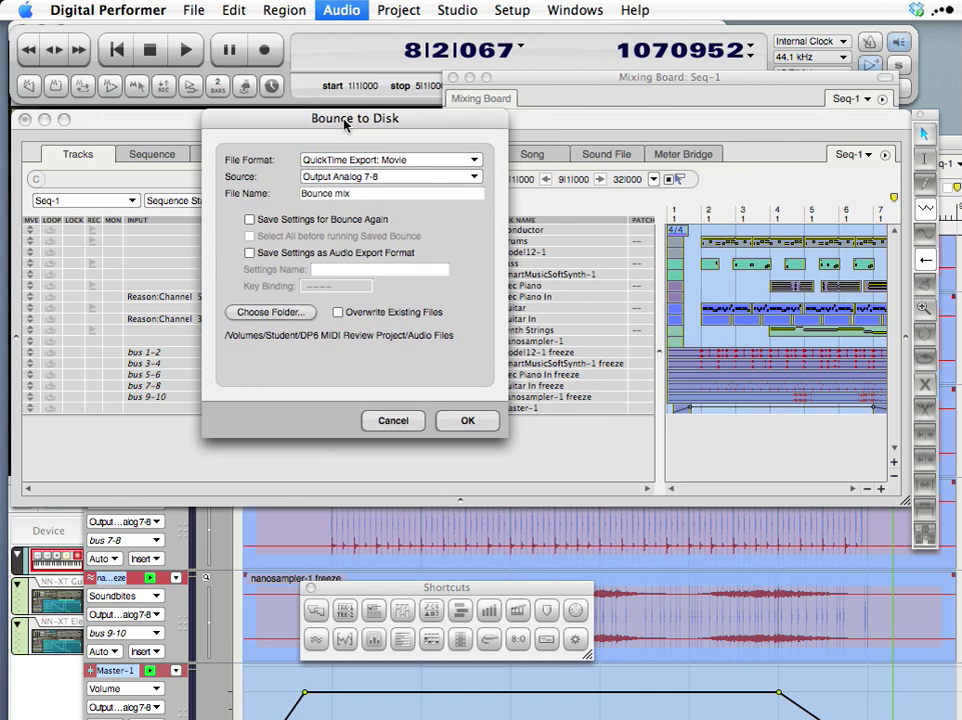
left_click(474, 163)
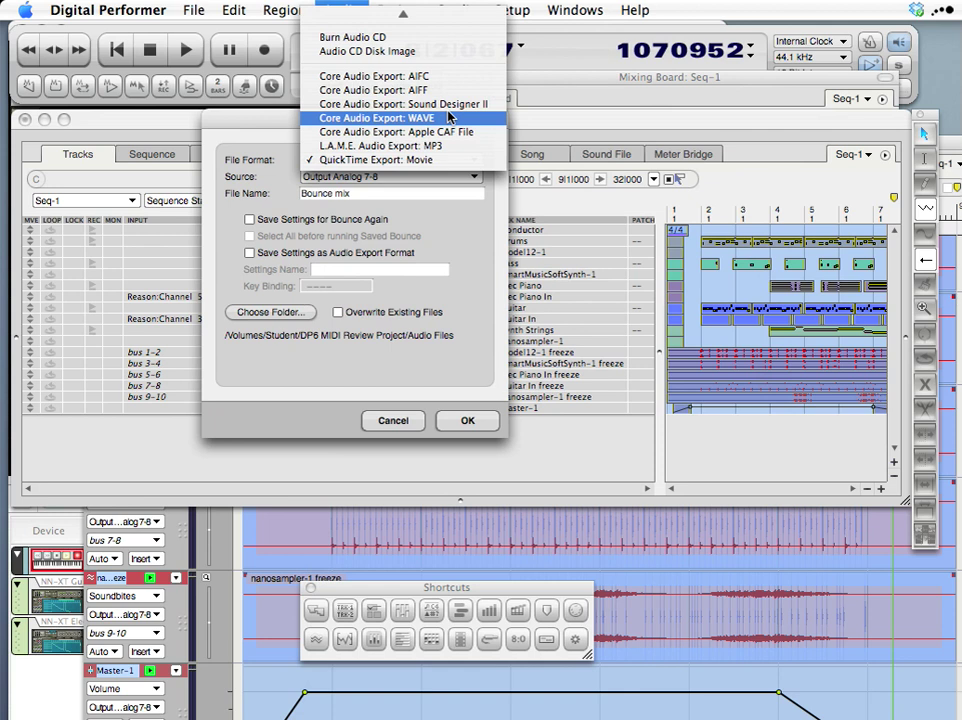
left_click(449, 118)
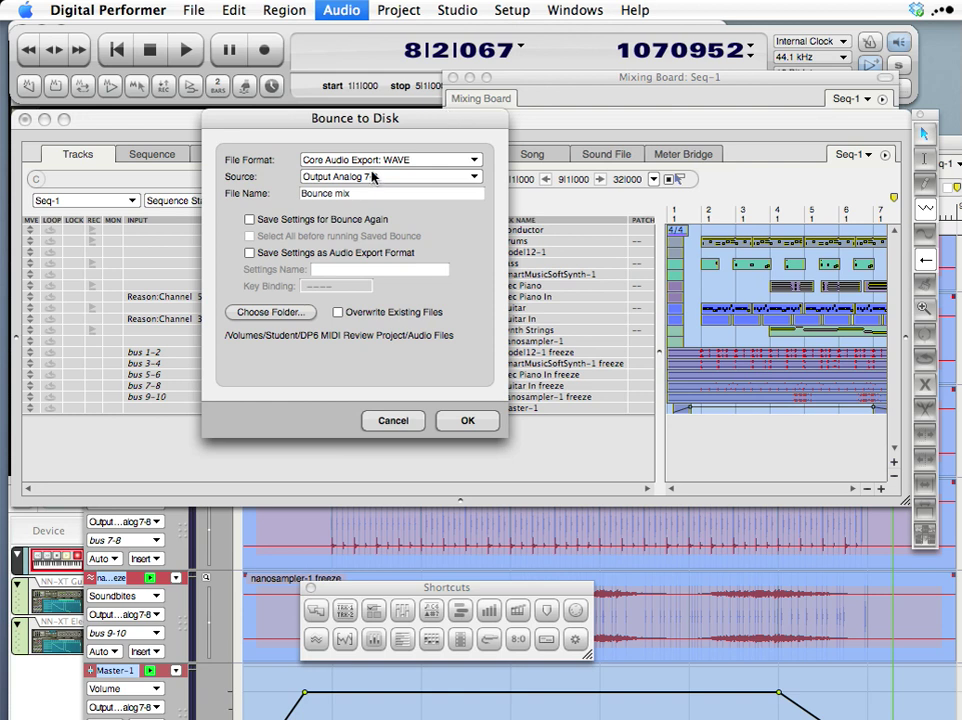
left_click_drag(313, 120, 527, 241)
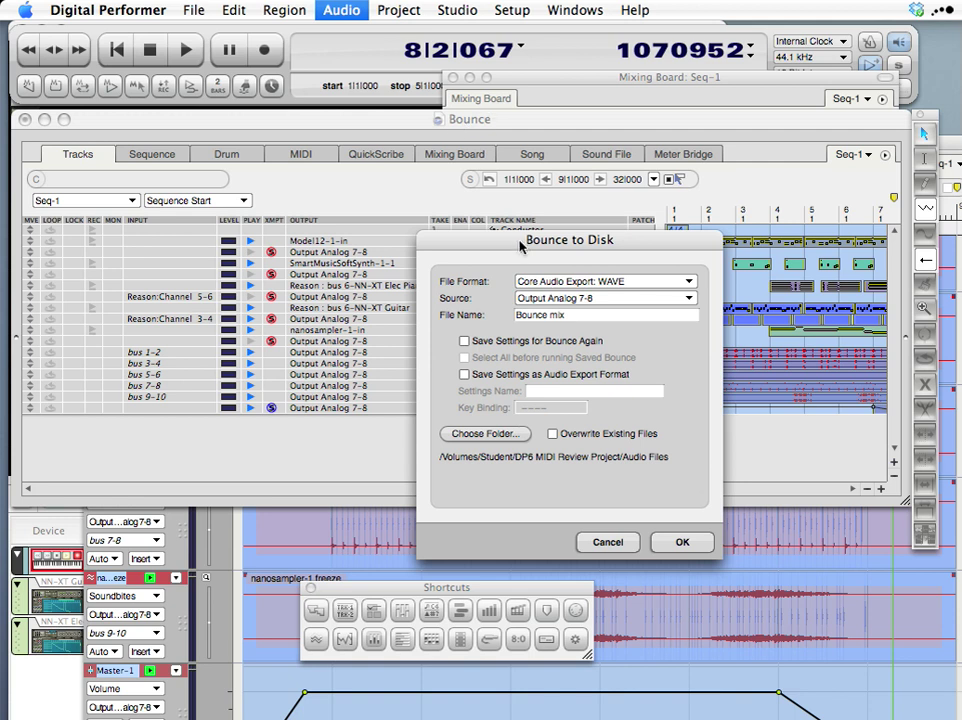
left_click_drag(520, 248, 417, 173)
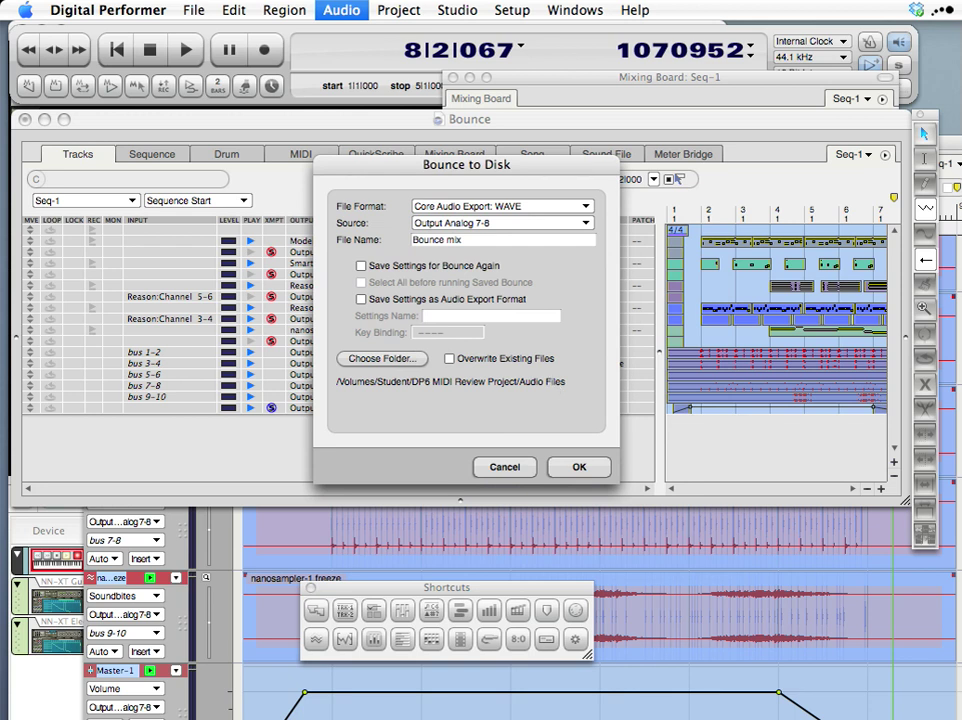
- Open DP6 MIDI Review Project in list view and expand Audio Files to show the five freeze WAVs
key("super+Tab")
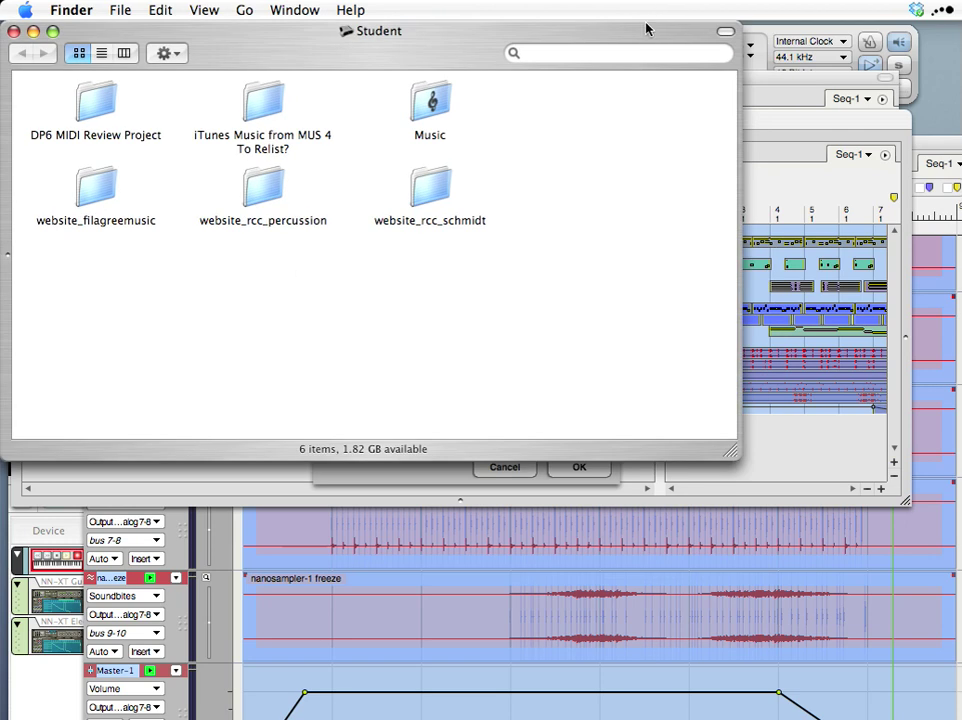
left_click_drag(644, 33, 672, 133)
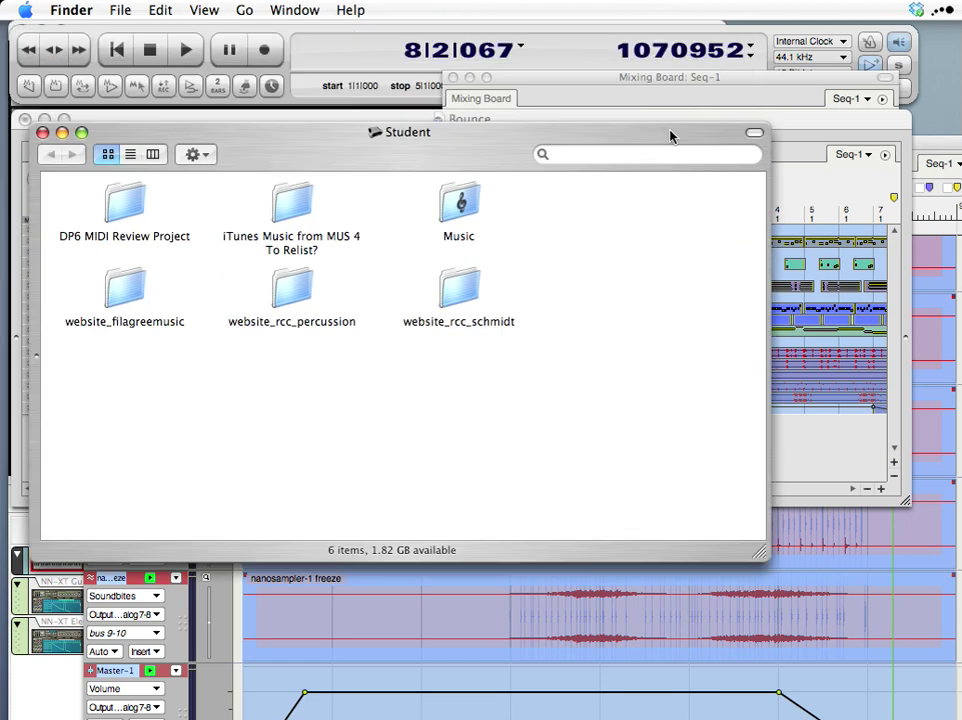
double_click(122, 200)
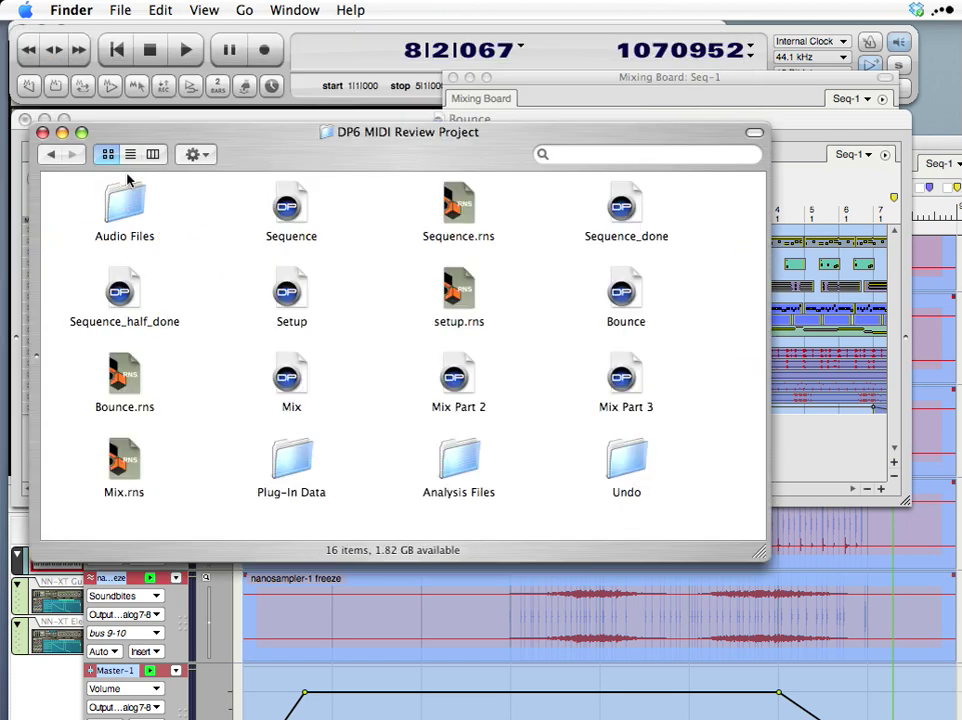
left_click(129, 156)
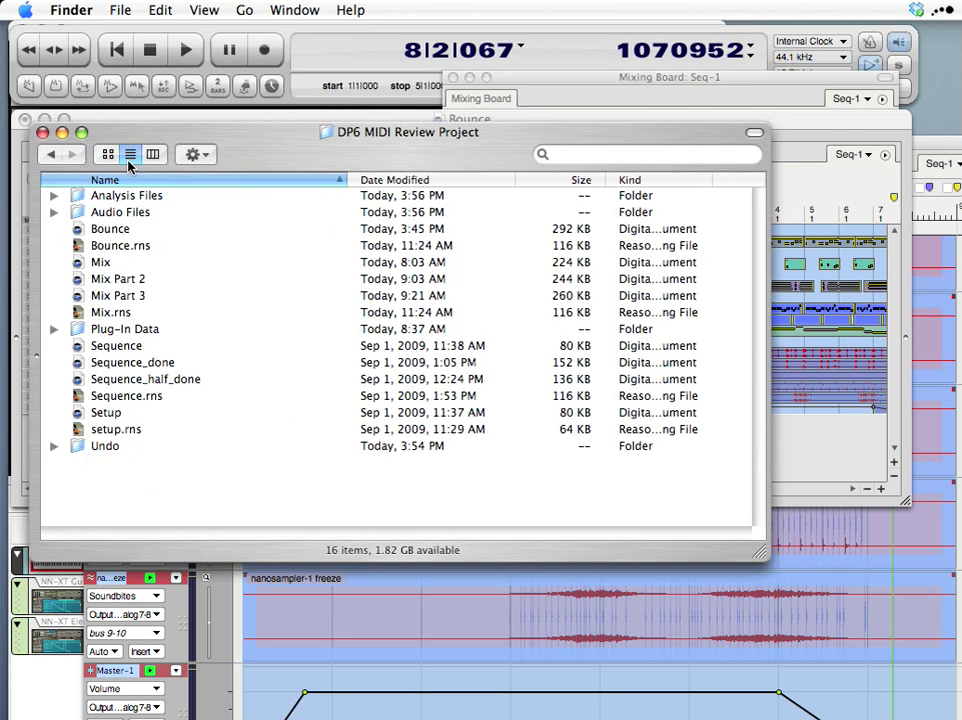
left_click(53, 213)
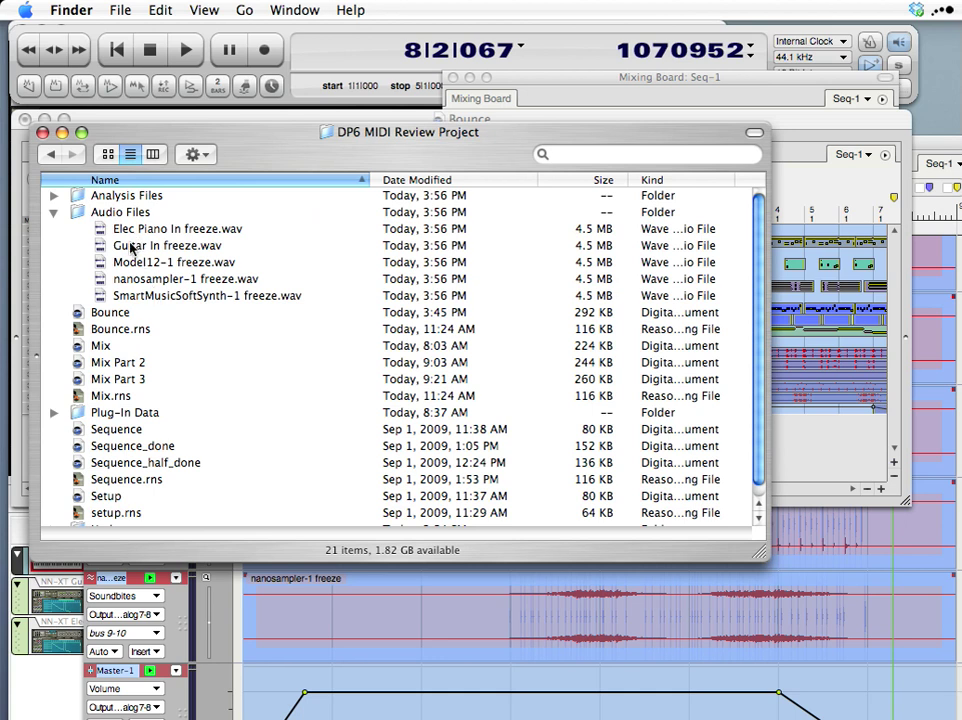
left_click_drag(263, 158, 402, 536)
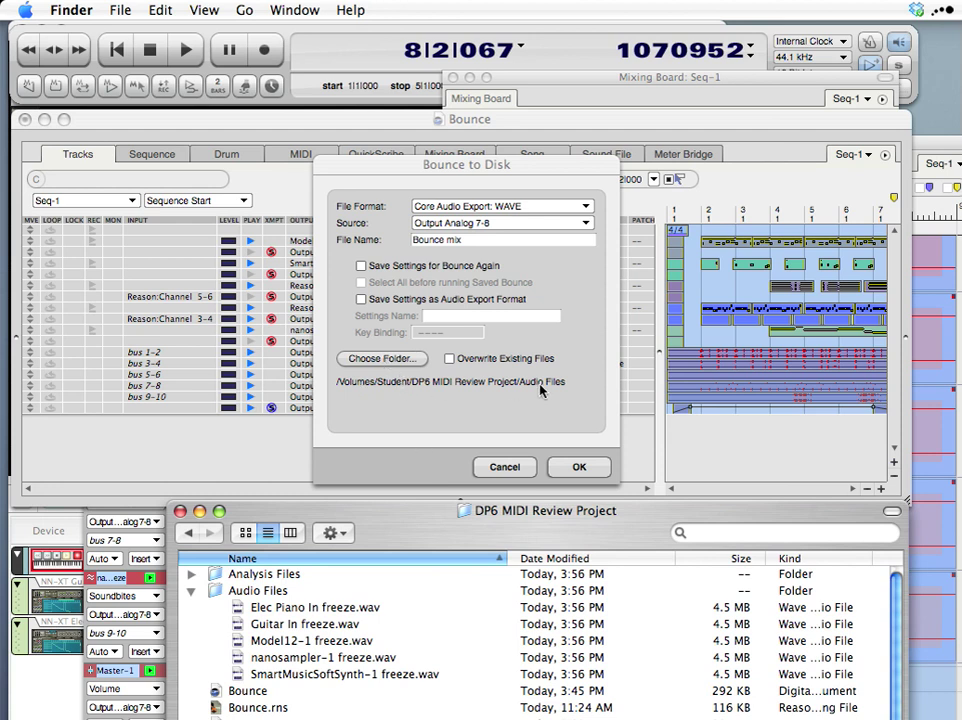
- Confirm the Bounce to Disk settings and the 16-bit Linear PCM WAVE export options to render the mix
left_click(578, 467)
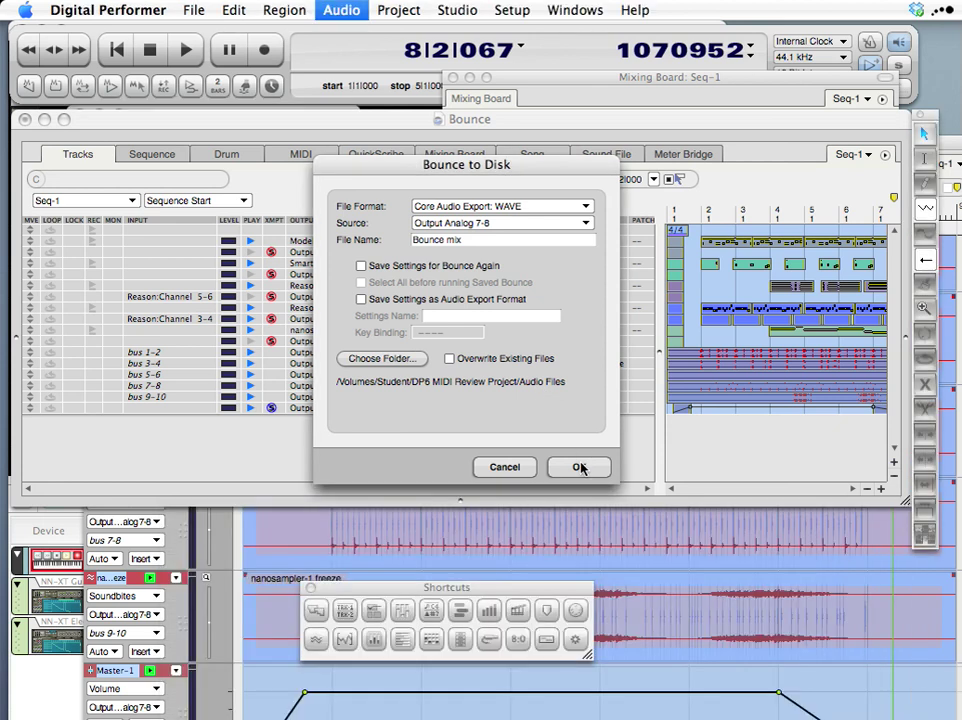
left_click(580, 467)
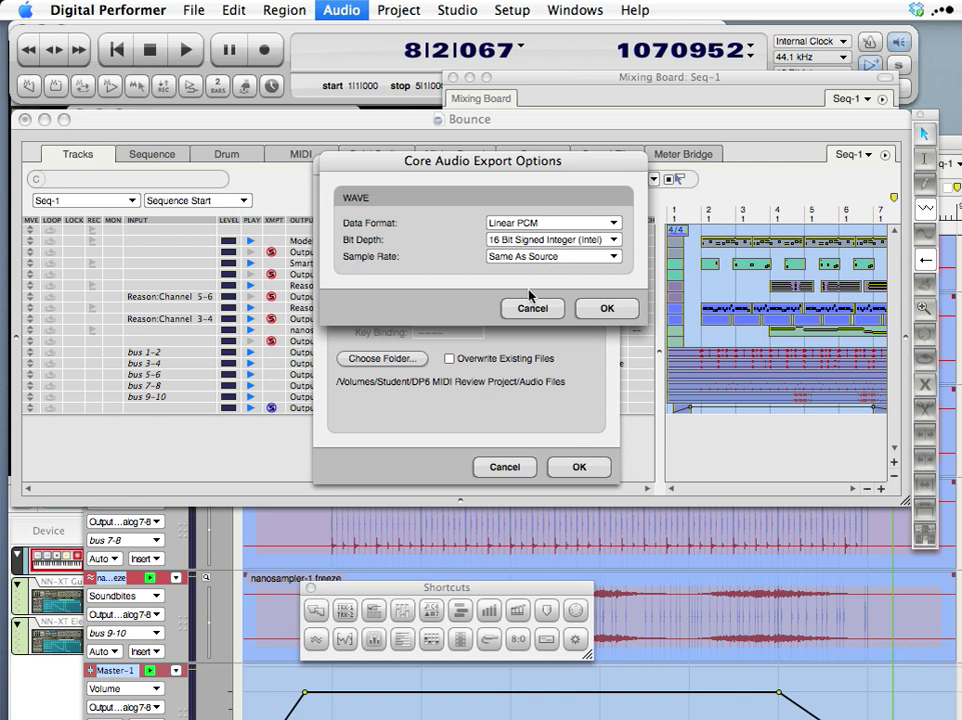
left_click(604, 310)
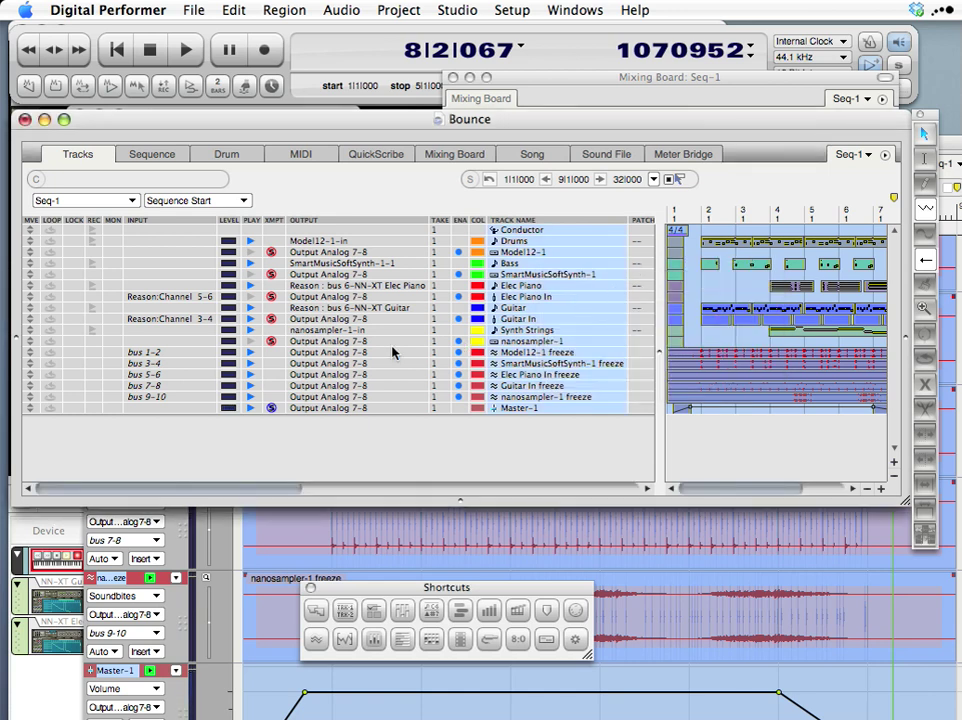
- Verify Bounce mix.wav is in the Audio Files folder, reposition the project window, and bring up iTunes
key("super+Tab")
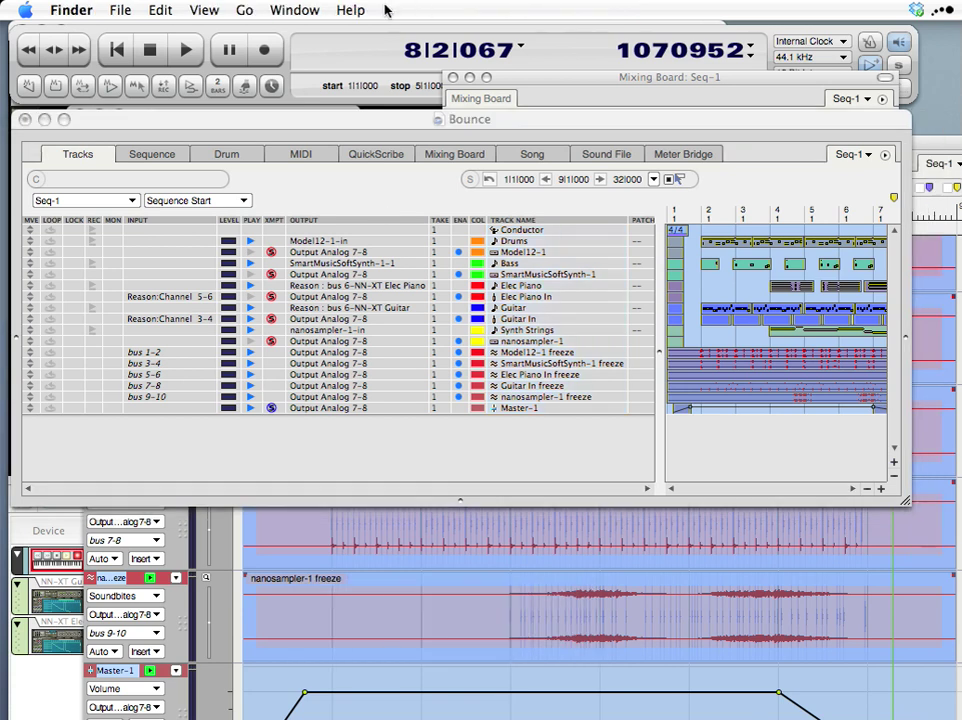
left_click(316, 8)
left_click(293, 124)
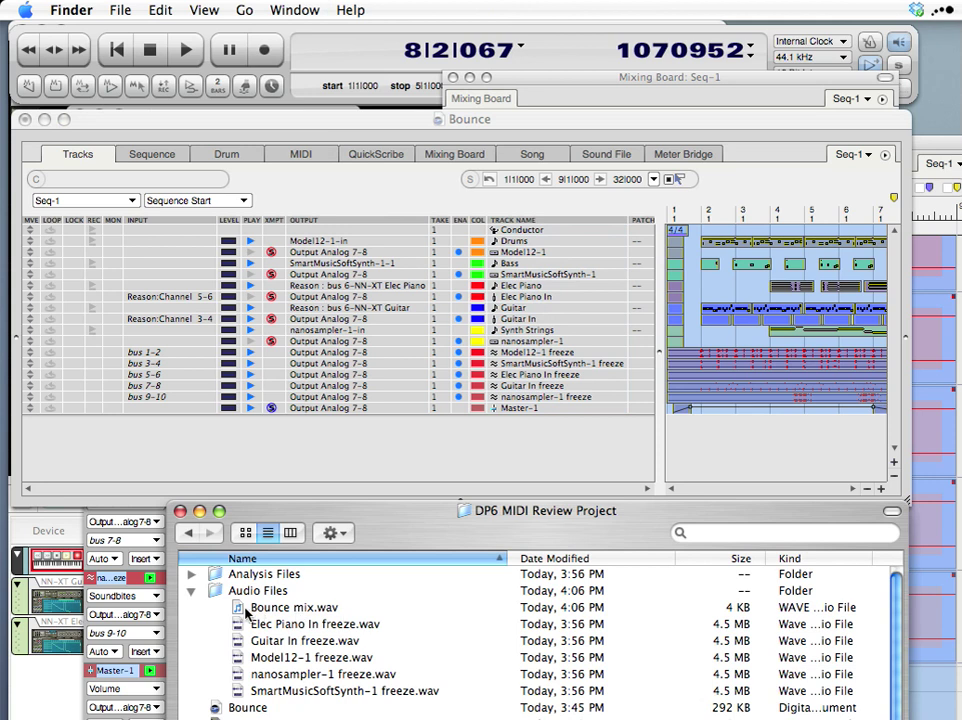
left_click(353, 470)
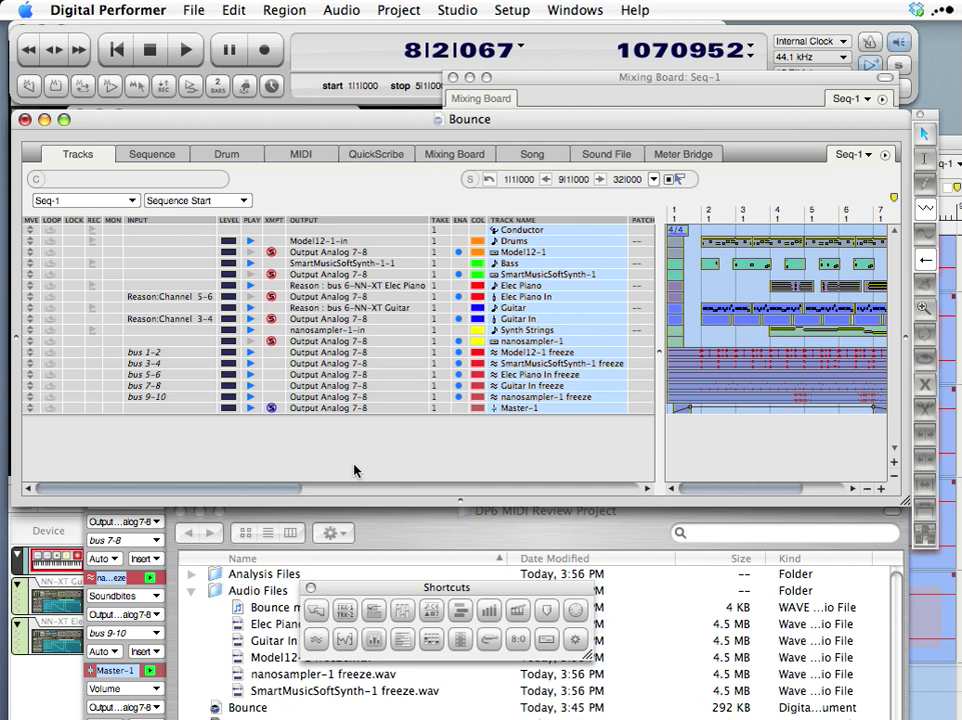
left_click_drag(400, 525, 365, 151)
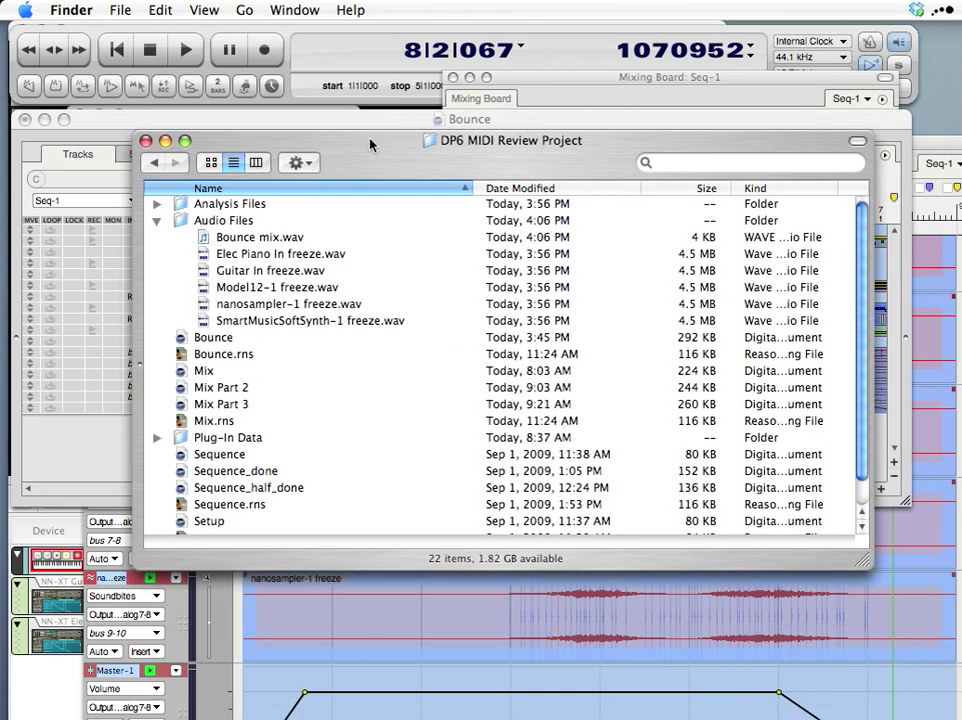
left_click_drag(372, 145, 349, 106)
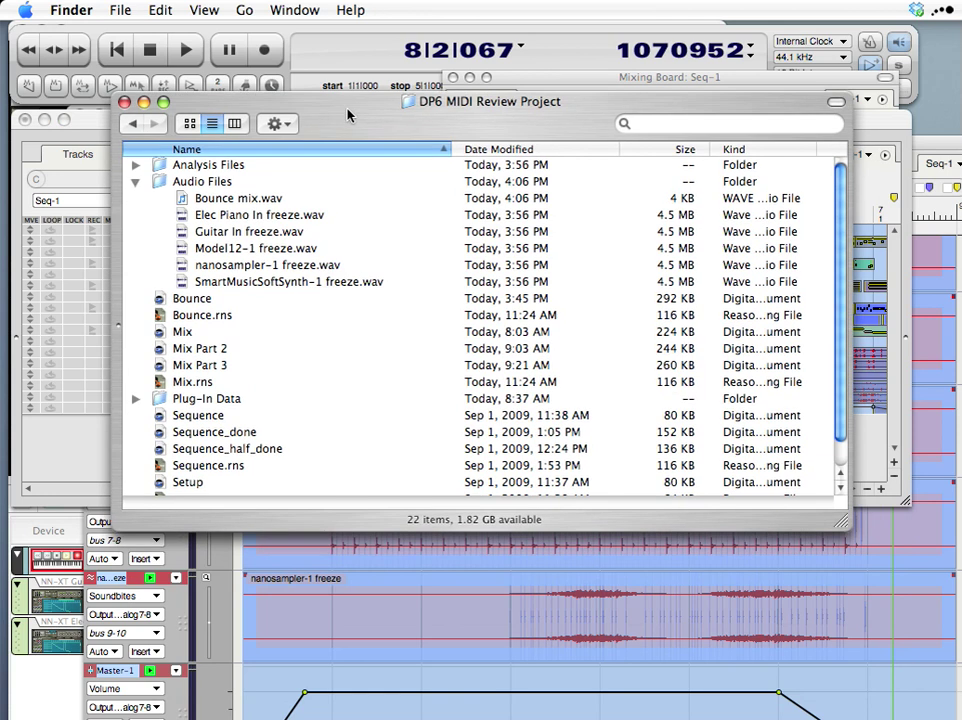
left_click_drag(346, 116, 337, 105)
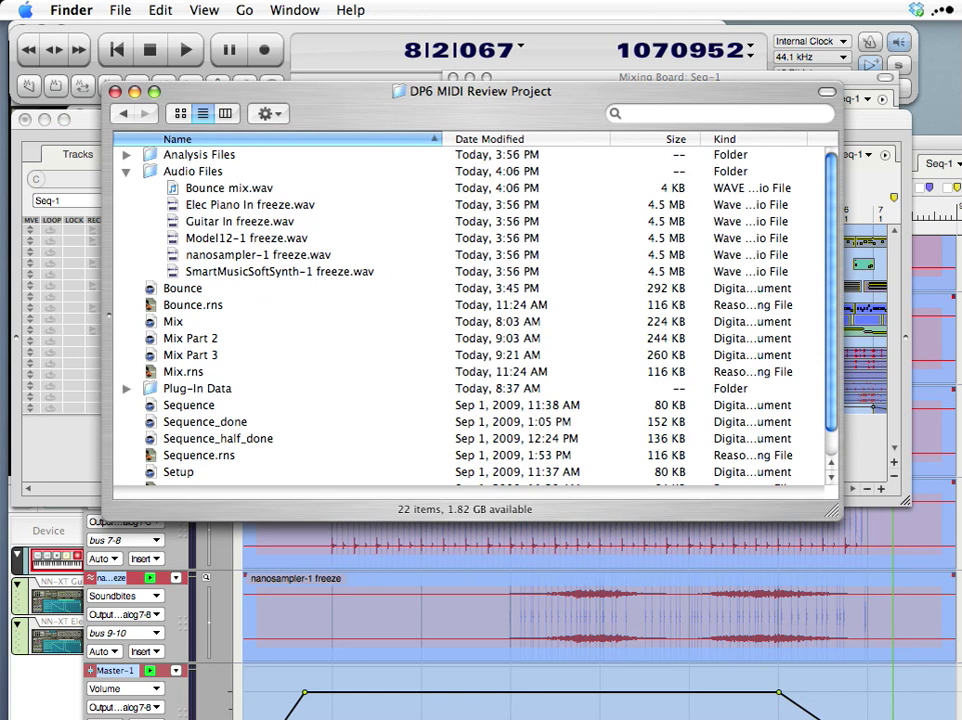
key("super+Tab")
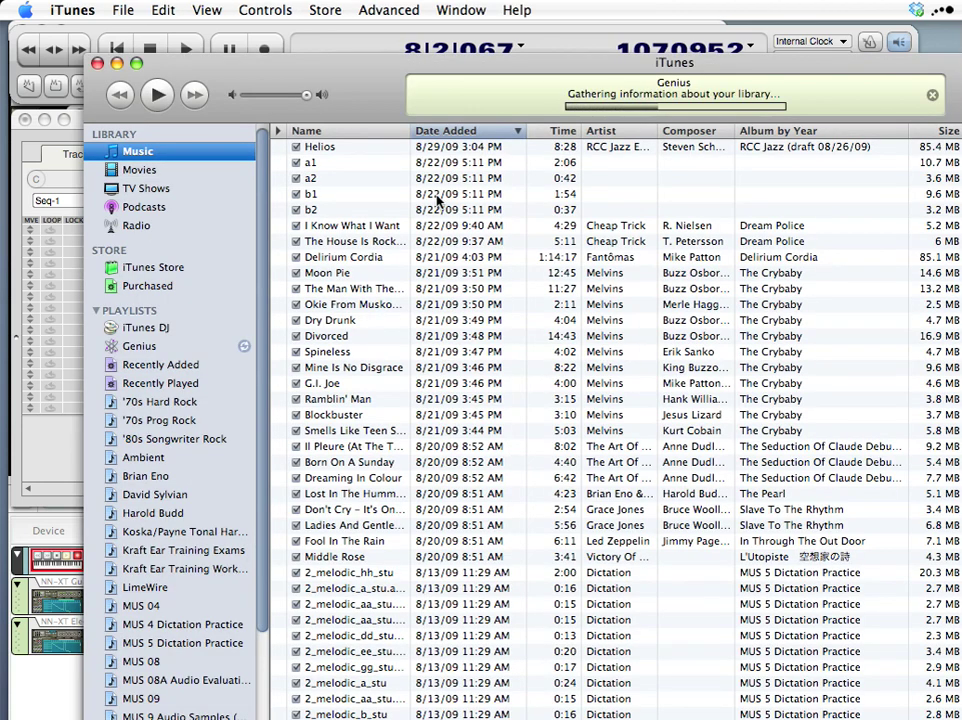
- Create a new playlist named 'Bounce the CD' and select it in the sidebar
left_click_drag(281, 83, 206, 54)
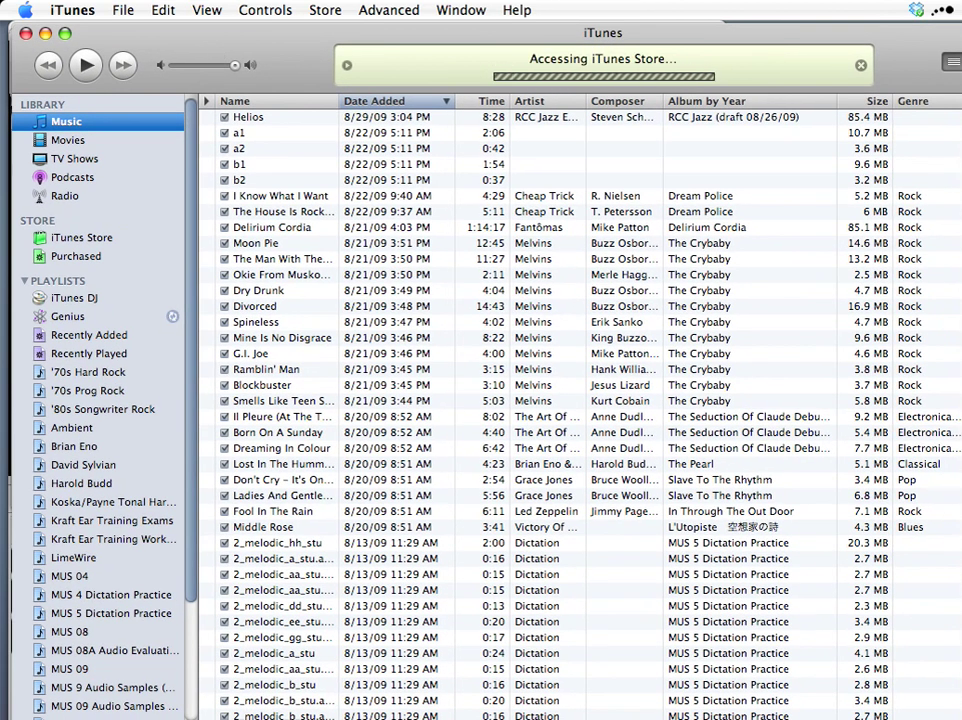
left_click_drag(961, 719, 867, 650)
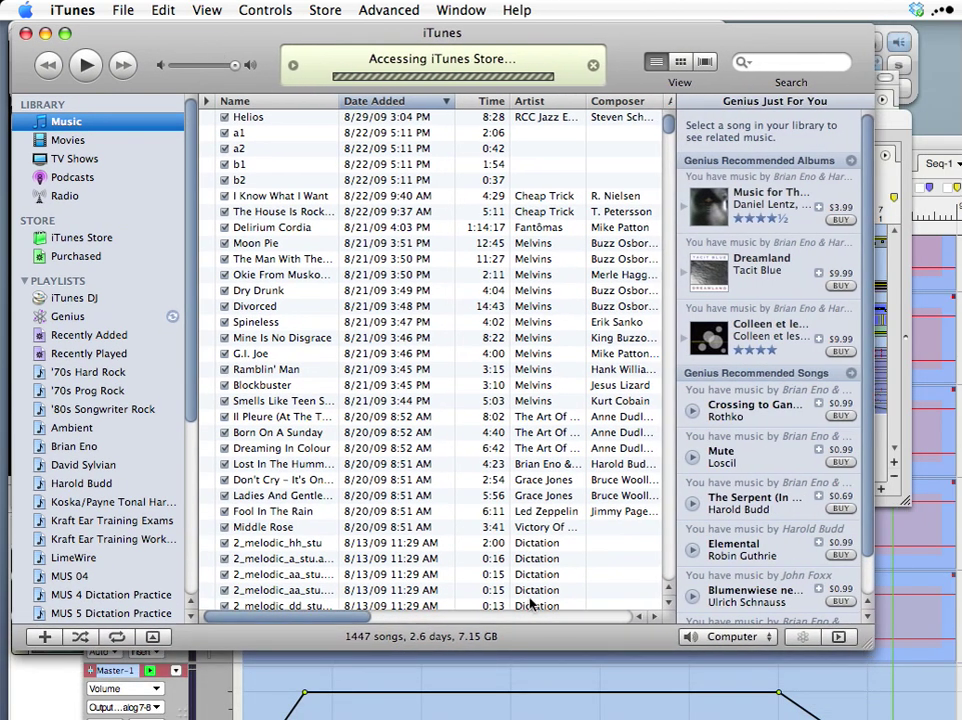
left_click(45, 638)
type("B")
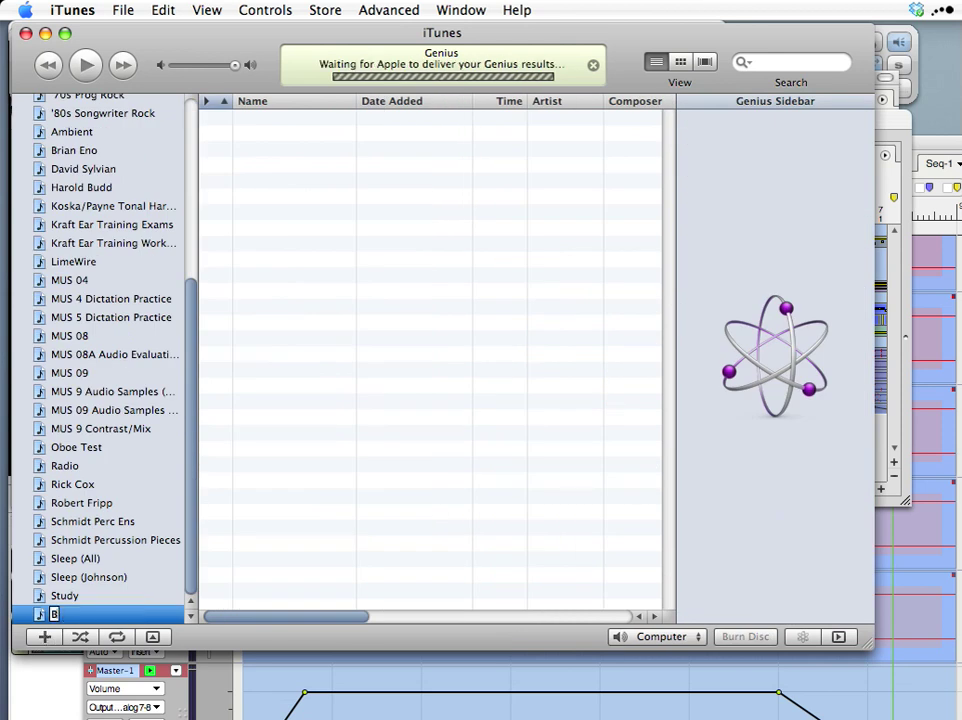
type("ounce the")
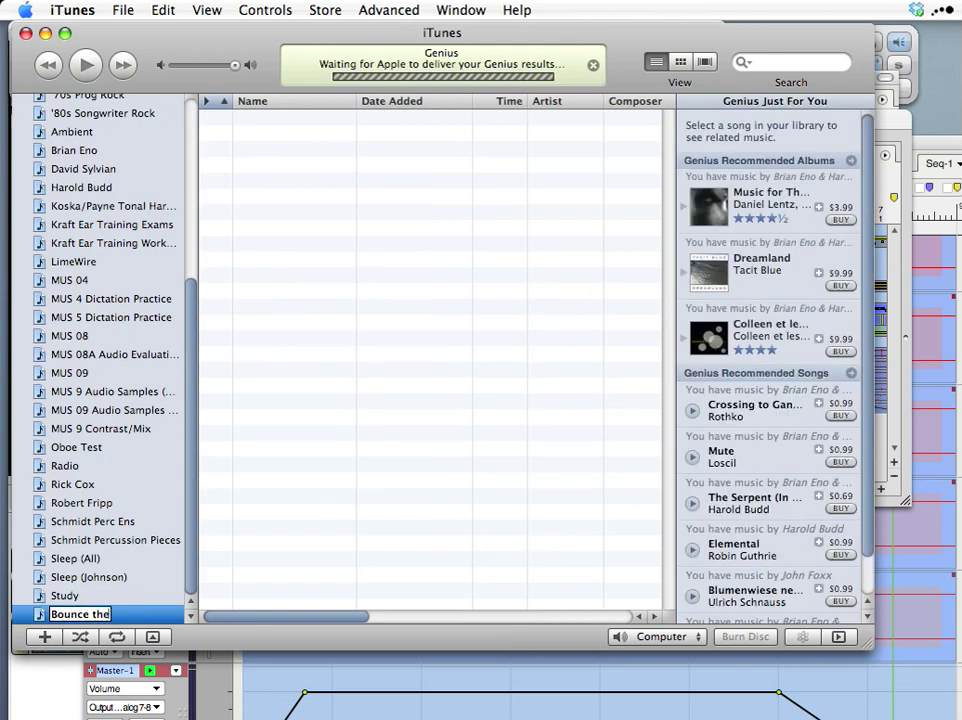
type(" CD")
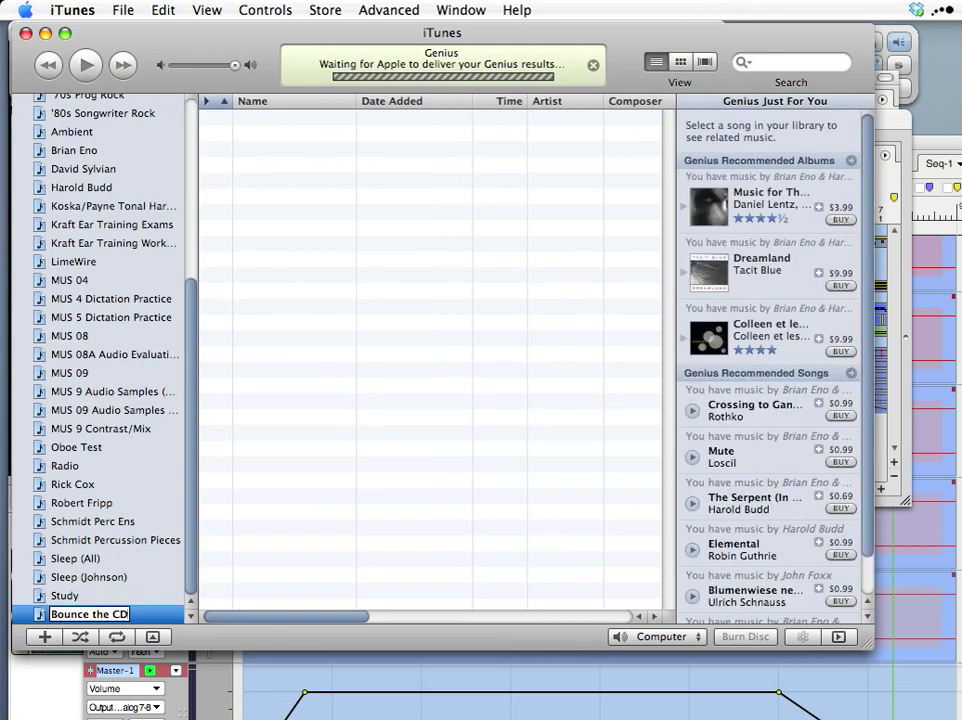
left_click(75, 597)
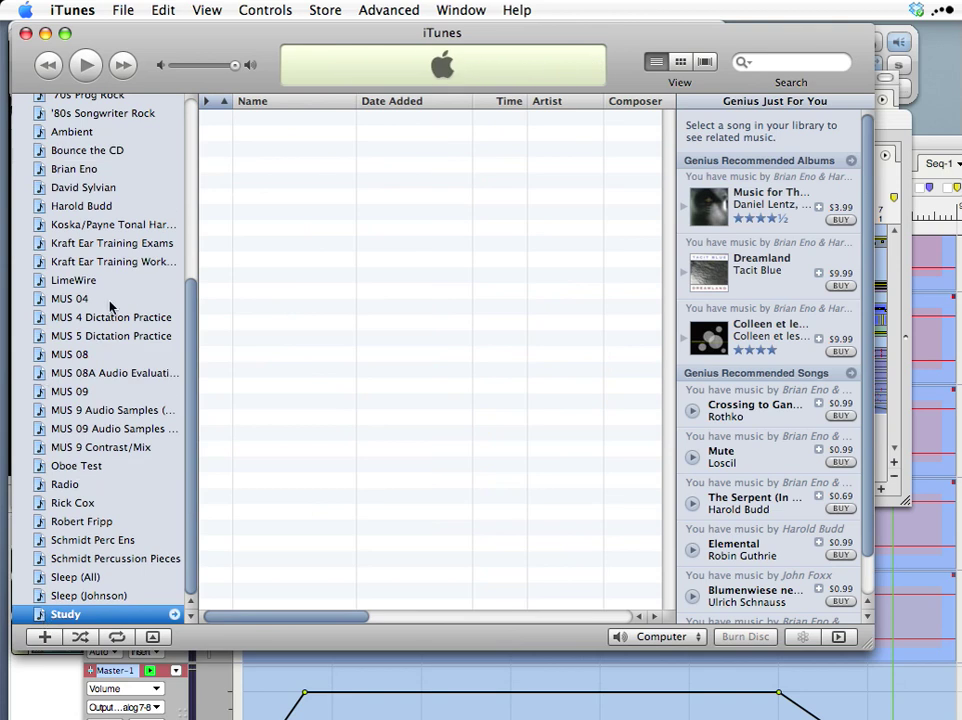
left_click_drag(189, 311, 202, 249)
left_click(131, 254)
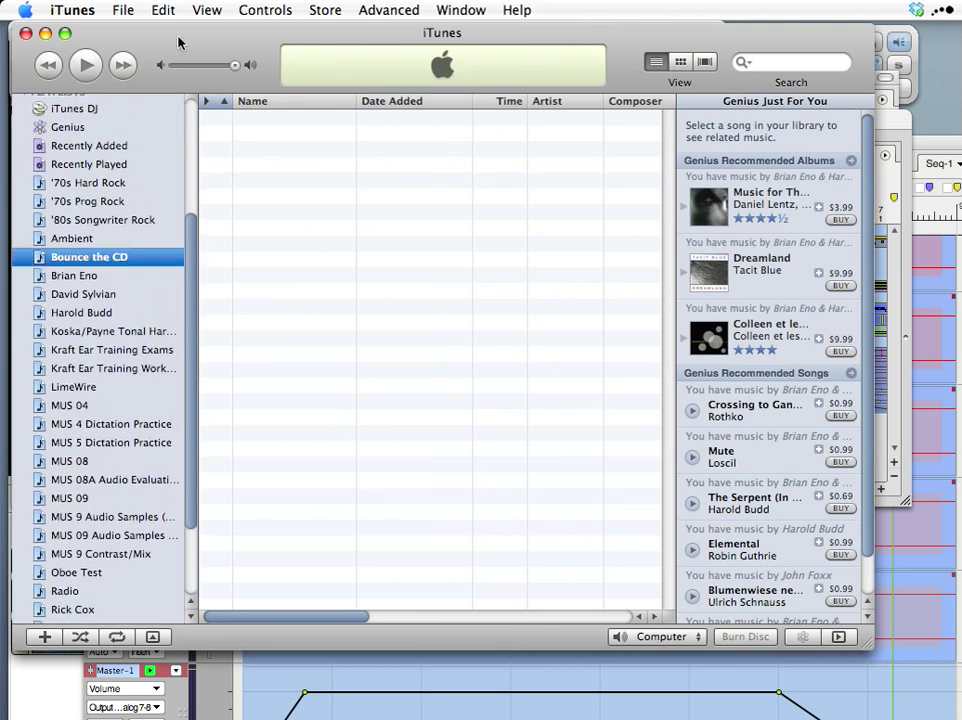
- Set iTunes CD Import Settings to WAV Encoder at Automatic and close Preferences
left_click(66, 10)
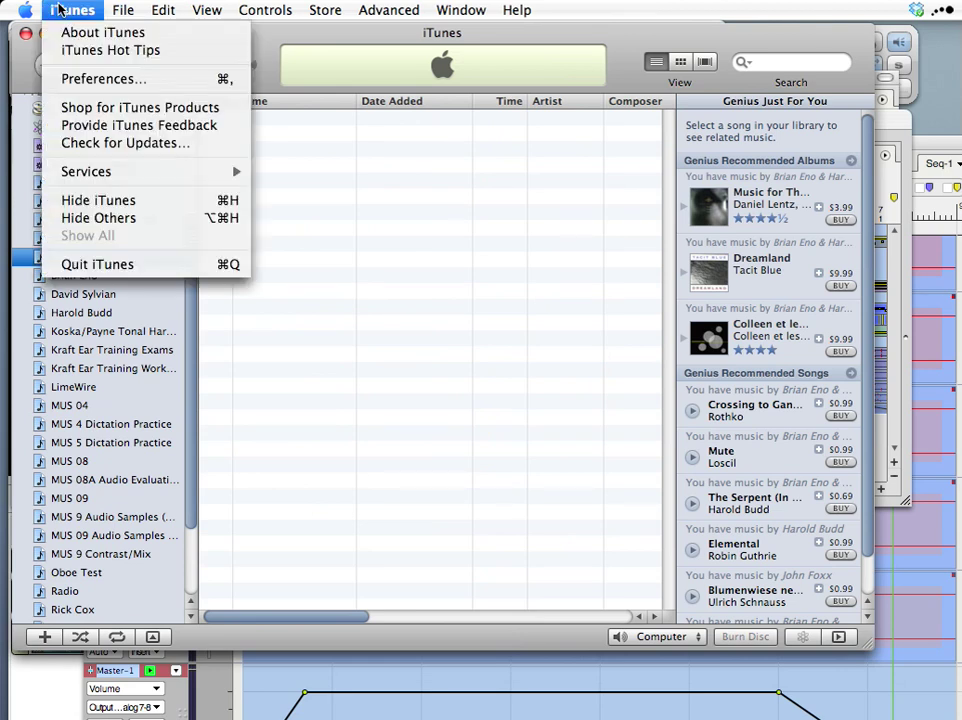
left_click(80, 79)
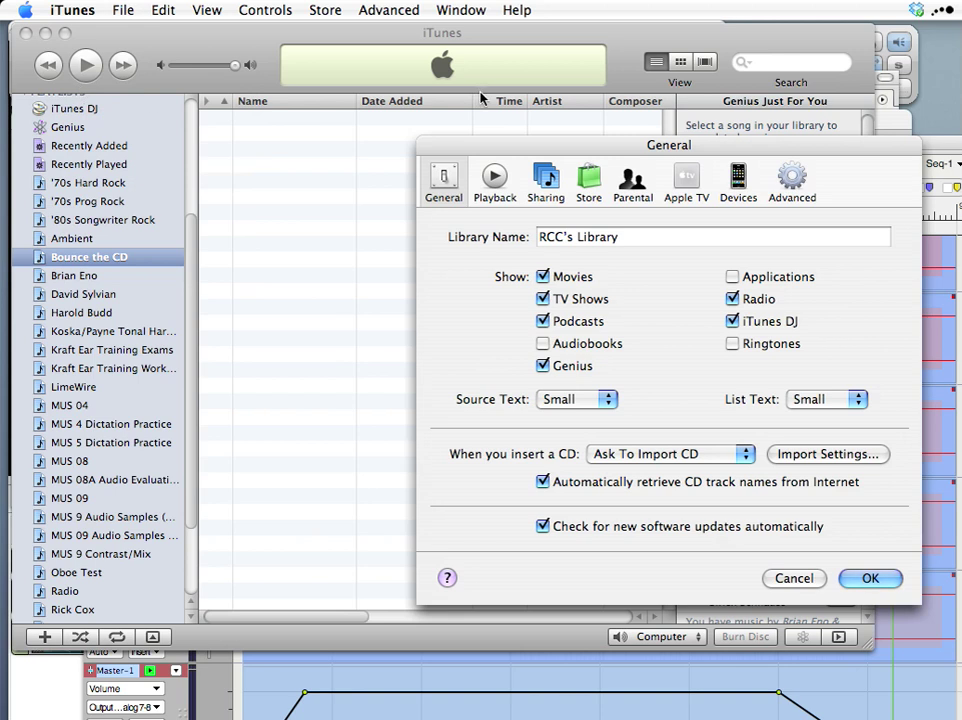
left_click_drag(523, 160, 293, 90)
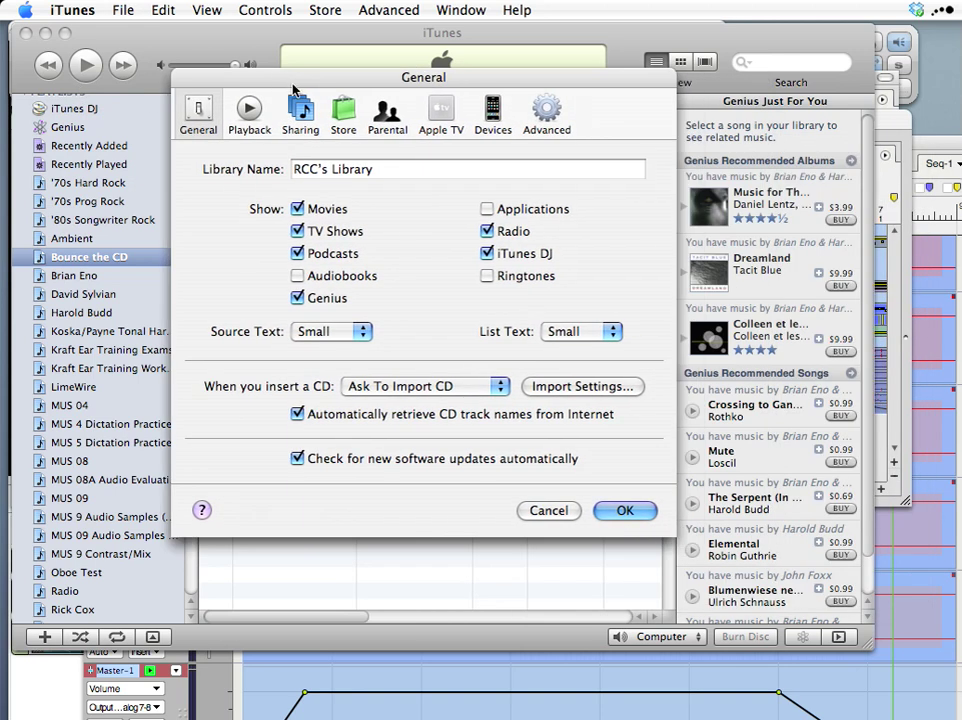
left_click(580, 388)
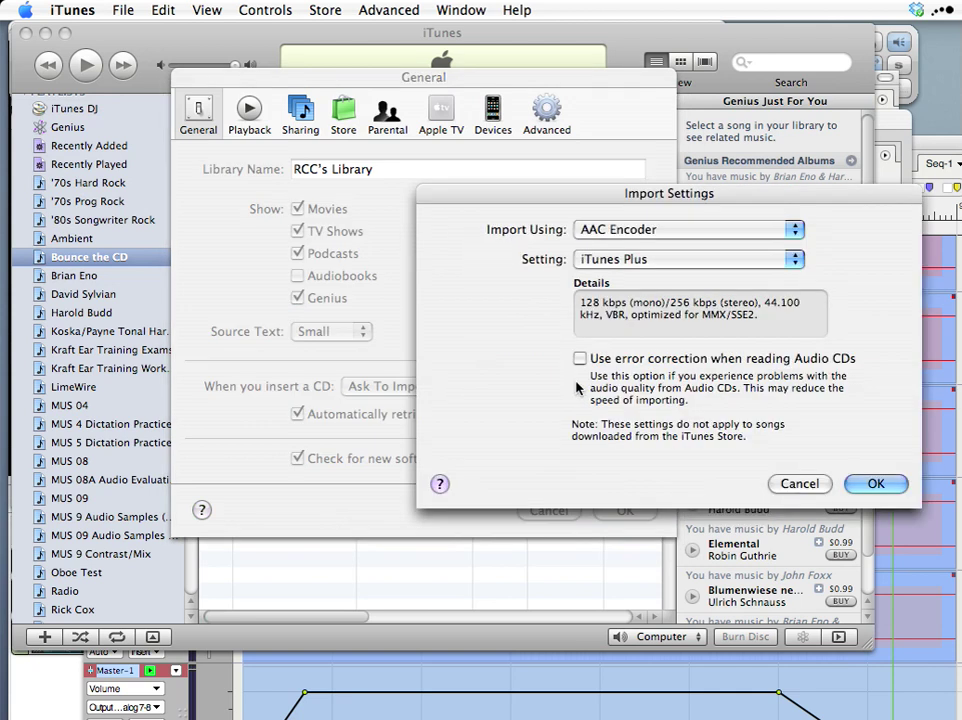
left_click(603, 237)
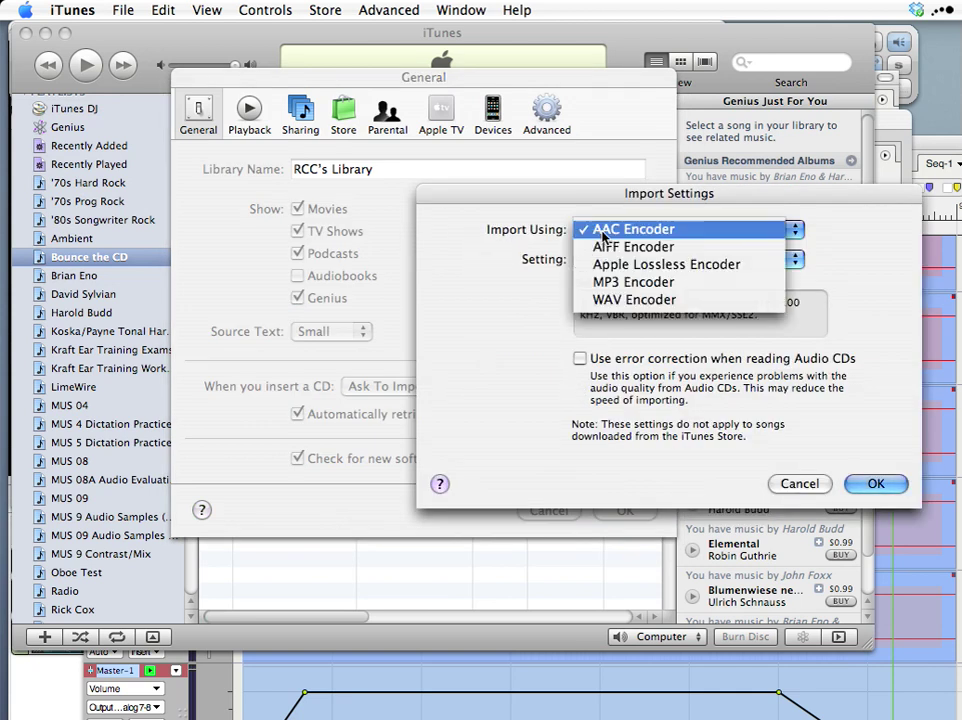
left_click(609, 301)
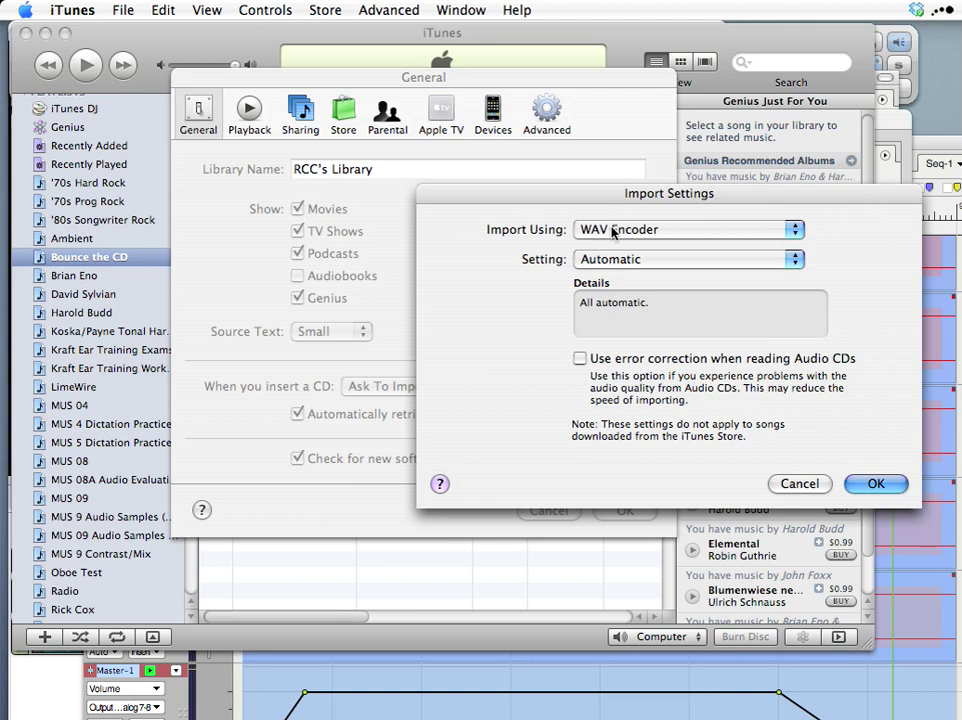
left_click(864, 482)
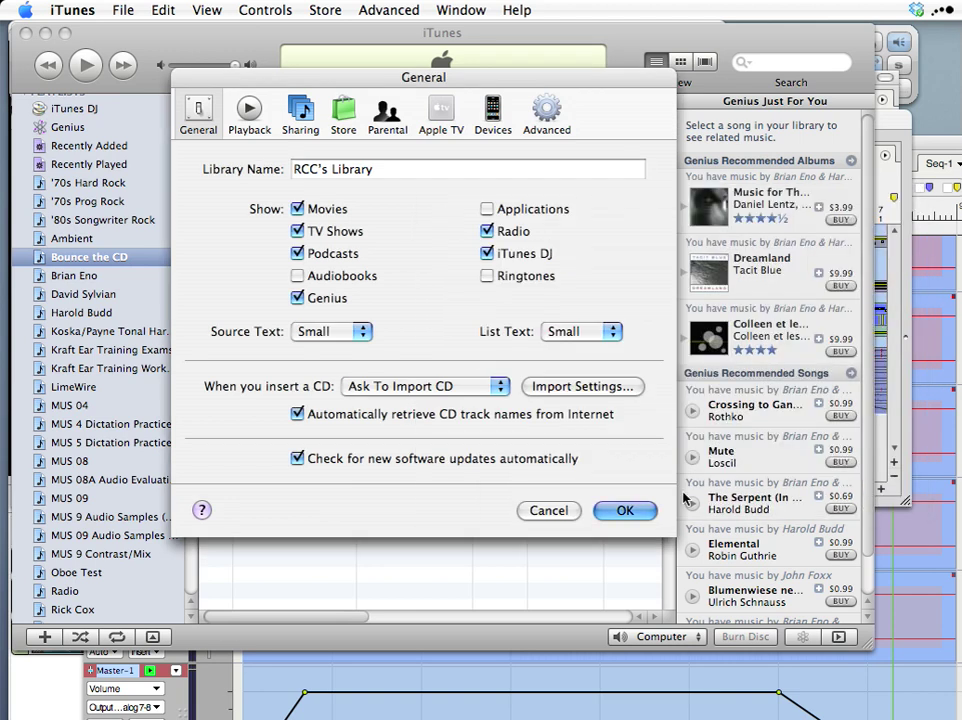
left_click(623, 510)
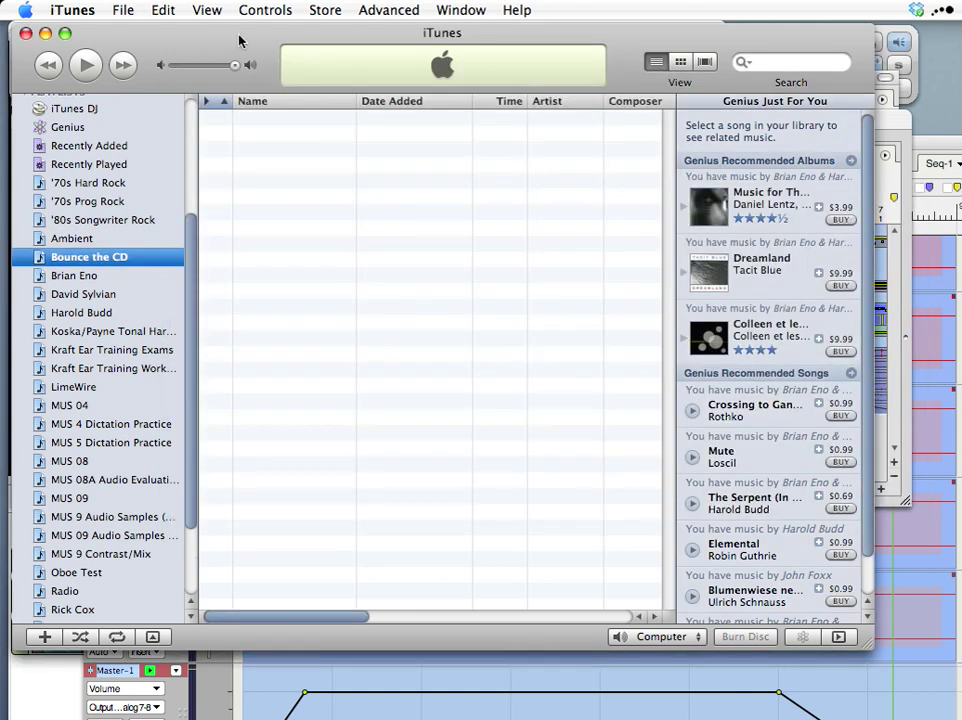
- Drag Bounce mix.wav into the Bounce the CD playlist and play the 0:27 track
left_click_drag(243, 37, 511, 51)
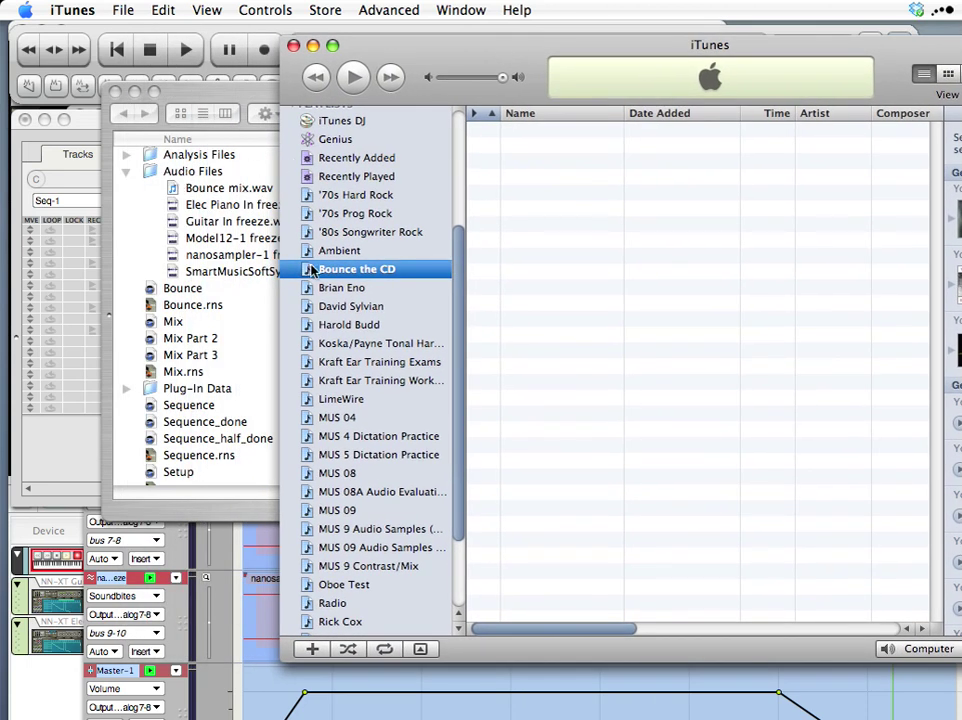
left_click_drag(165, 187, 333, 278)
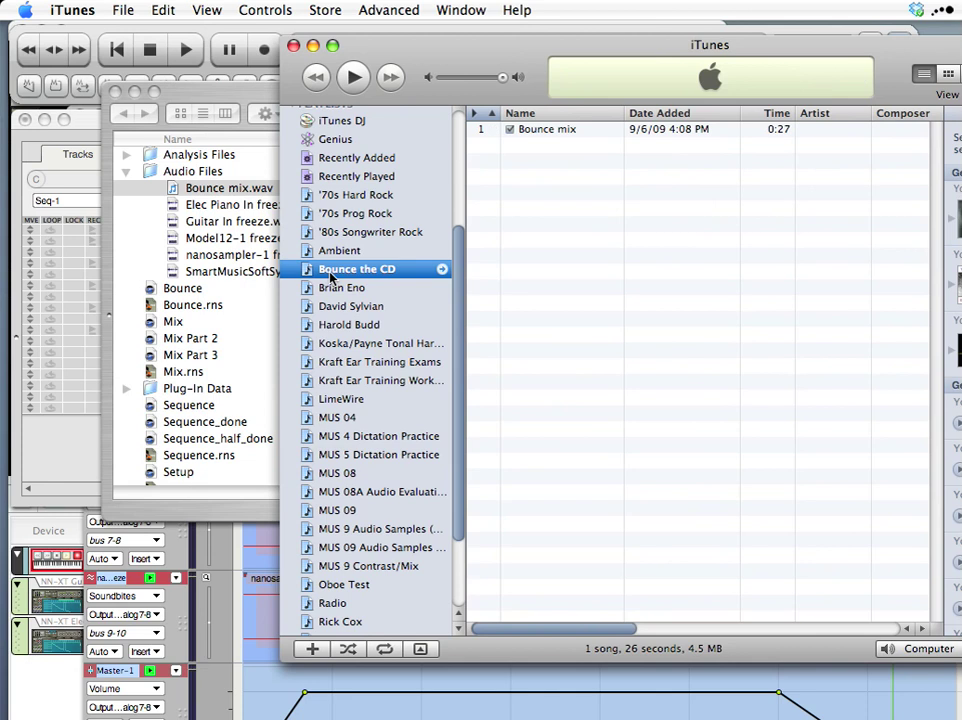
left_click_drag(474, 57, 222, 46)
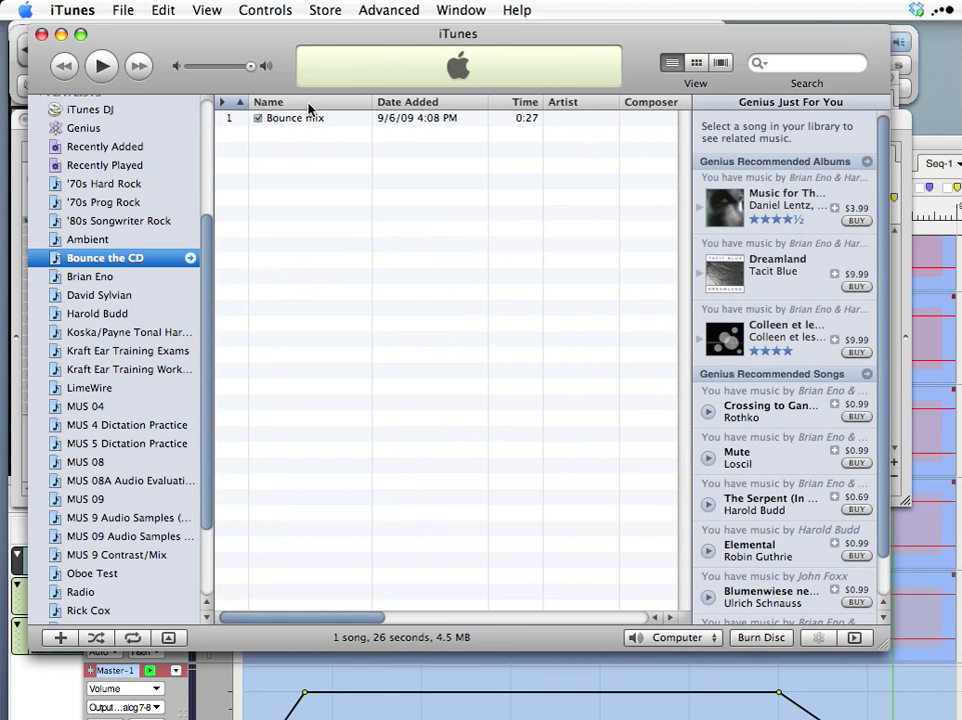
double_click(242, 124)
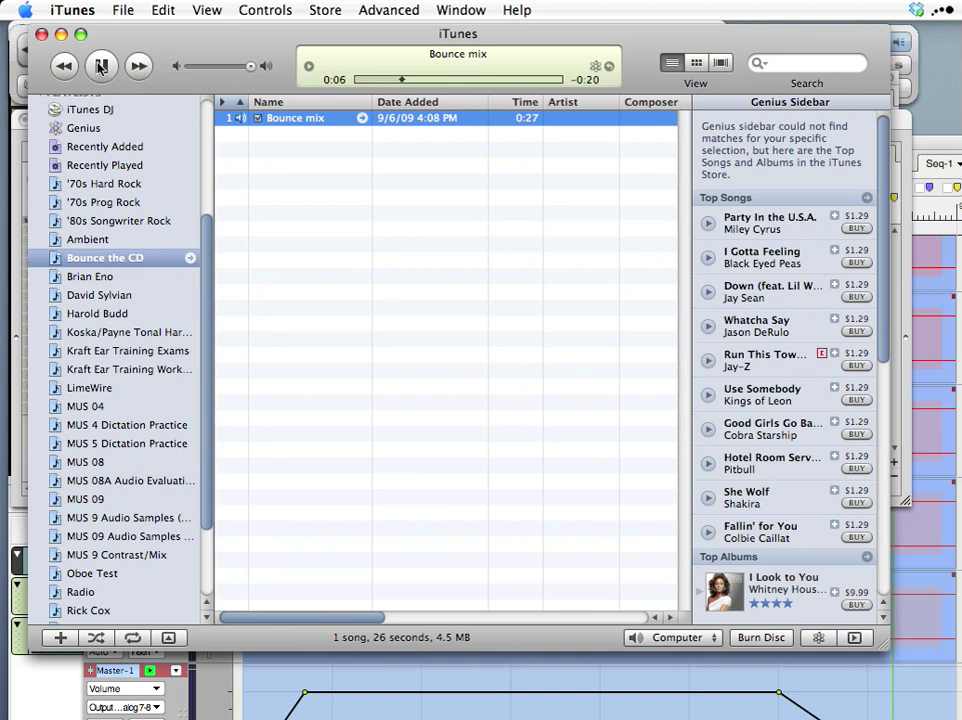
- Pause the Bounce mix playback at 0:06
left_click(100, 66)
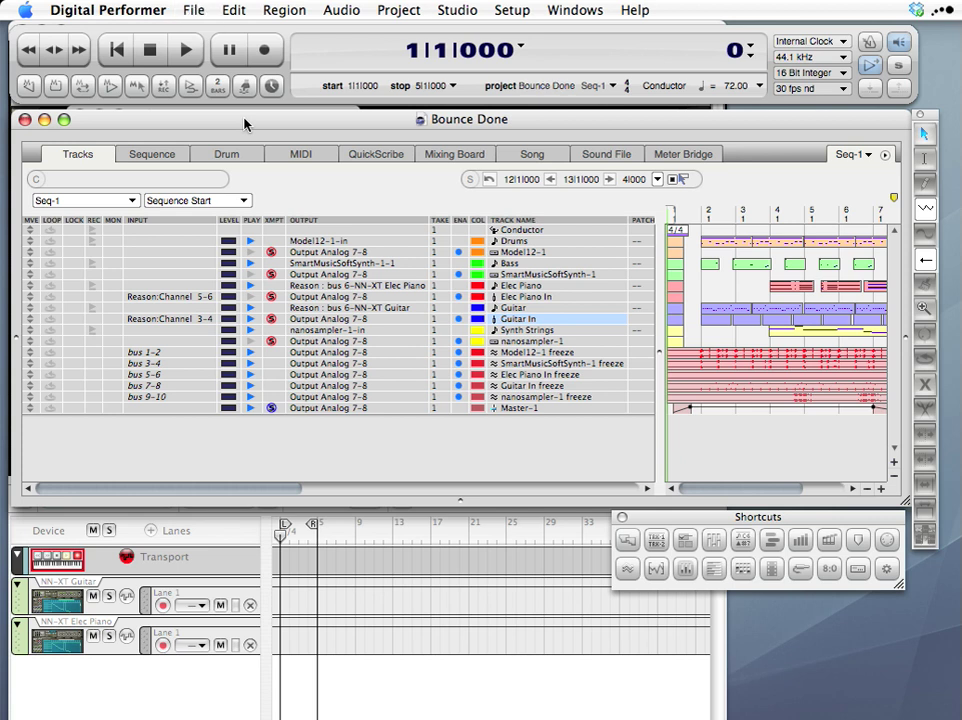
- Quit Reason with the Mix.rns song in front
left_click(432, 650)
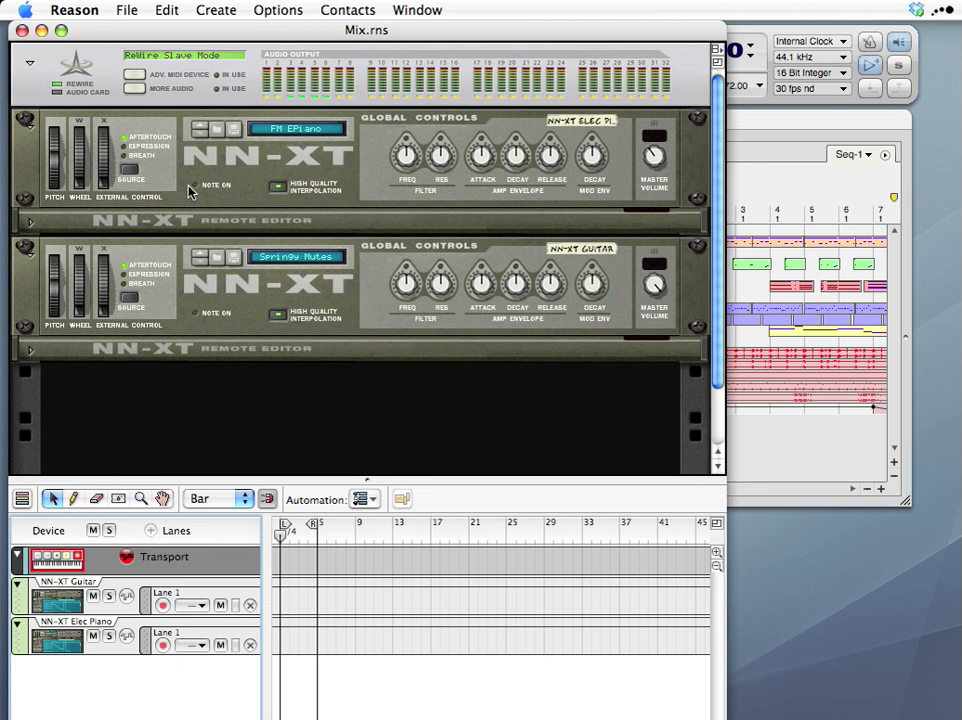
left_click(76, 9)
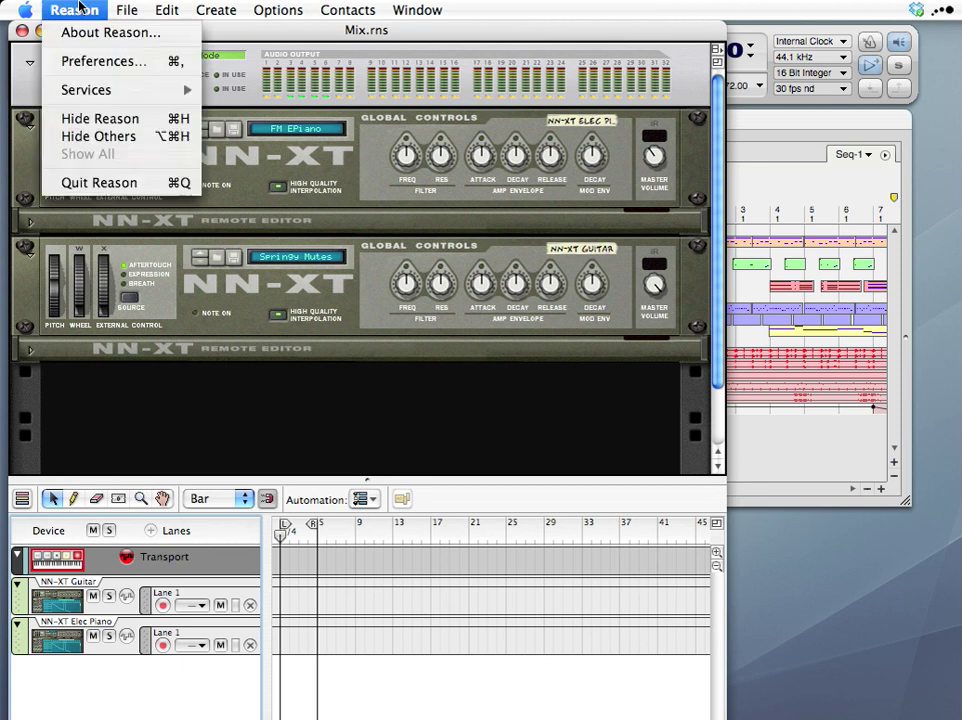
left_click(104, 183)
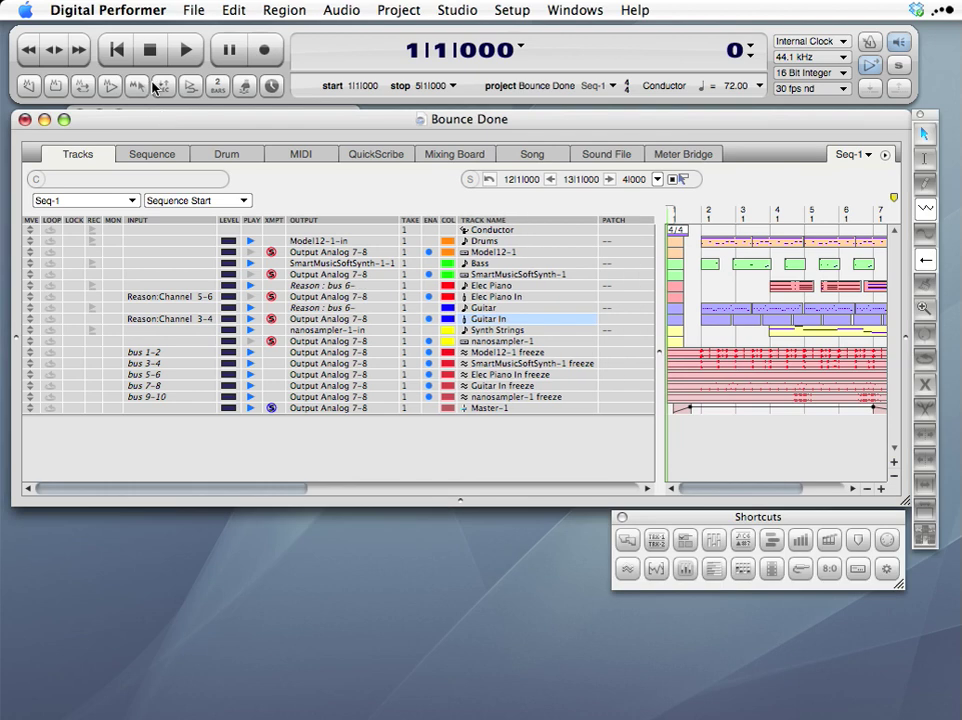
- Quit Digital Performer, discarding unsaved changes to Bounce Done
left_click(123, 12)
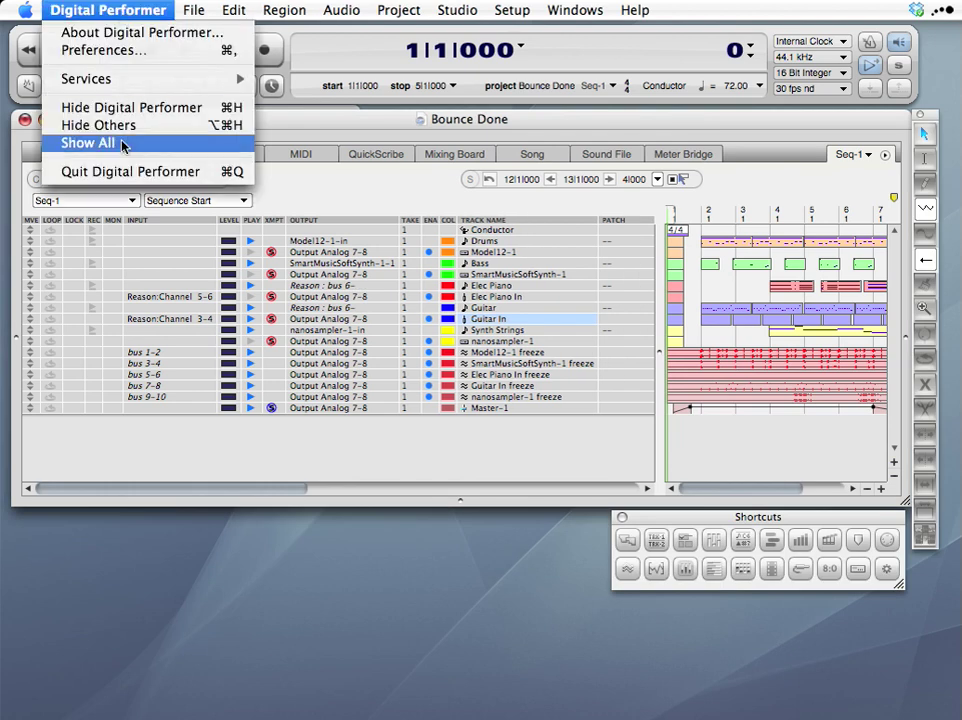
left_click(122, 172)
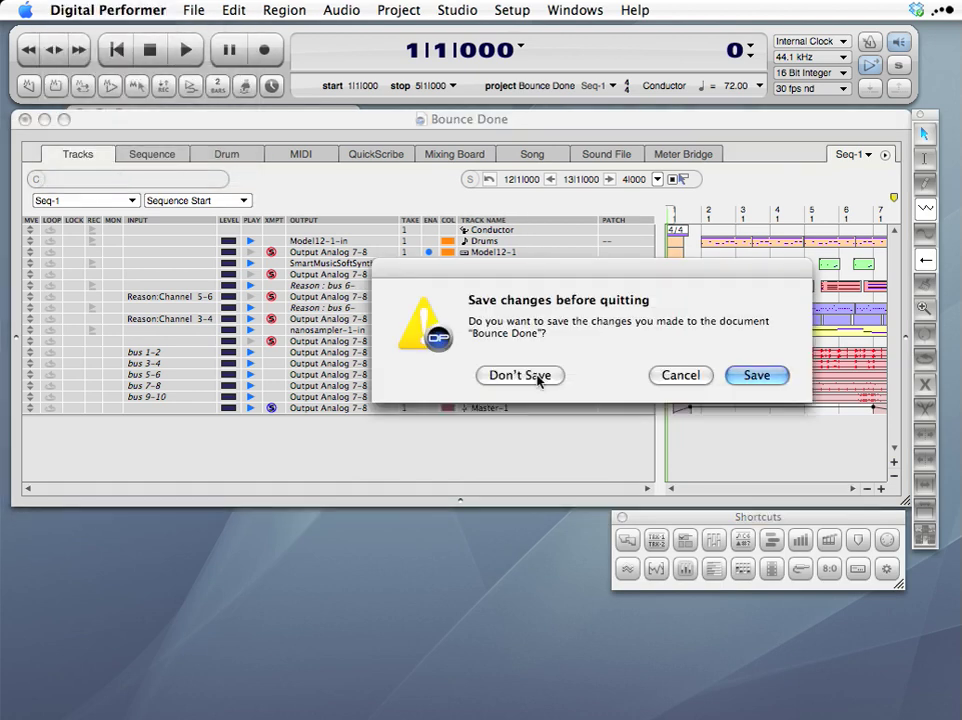
left_click(534, 379)
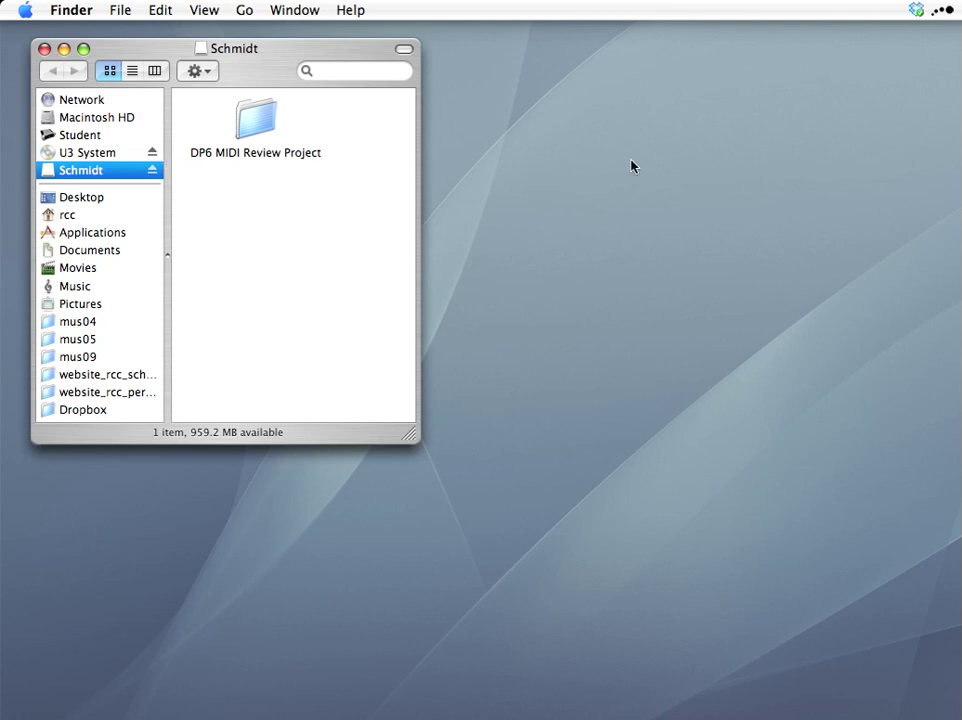
- Open a new Finder window (Cmd+N) beside the Schmidt drive window
key("super+n")
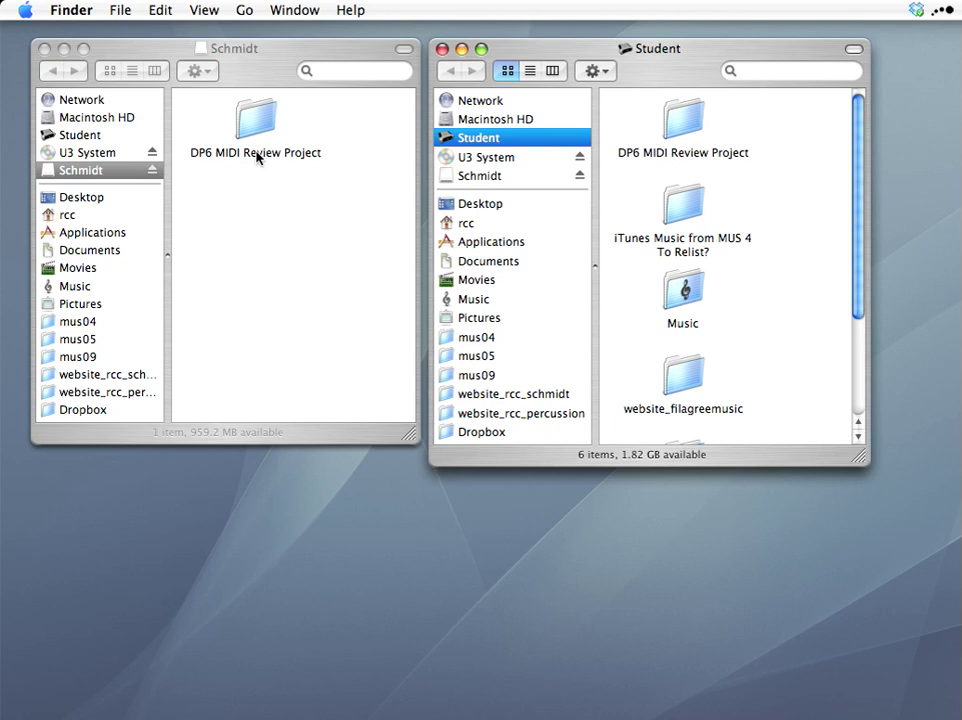
- Append ' Old v1' to the DP6 MIDI Review Project folder name on the Schmidt drive
left_click(257, 154)
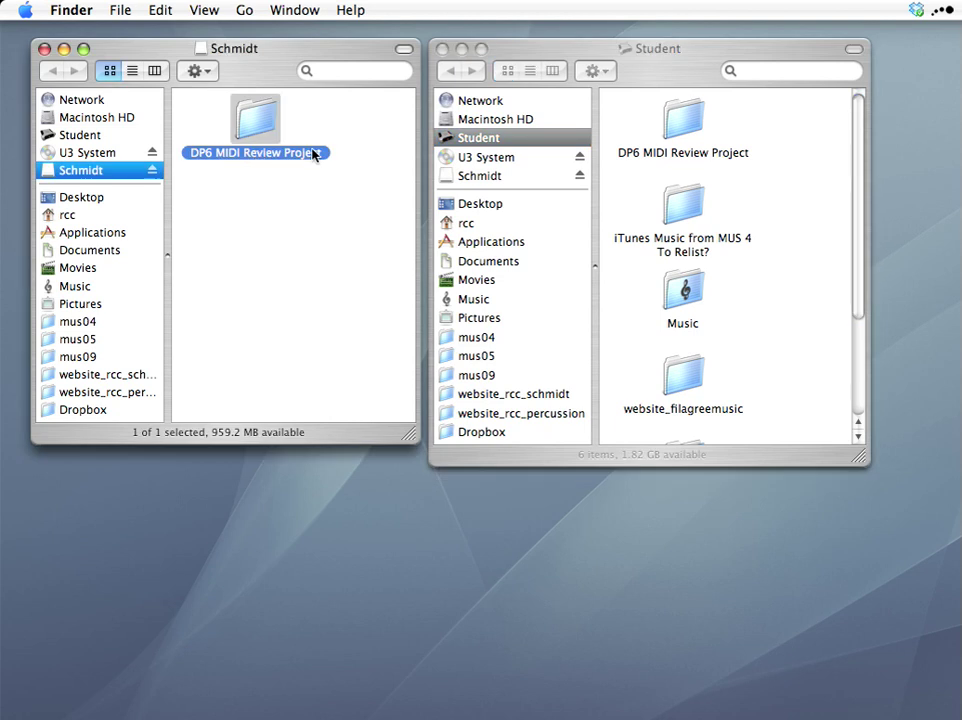
left_click(313, 153)
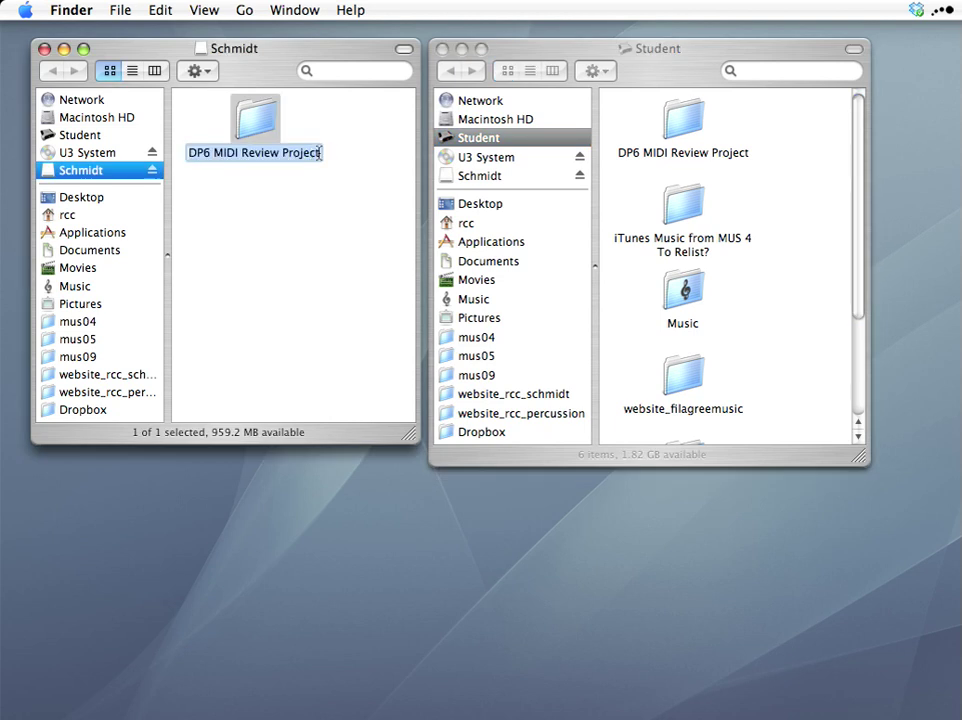
left_click(298, 153)
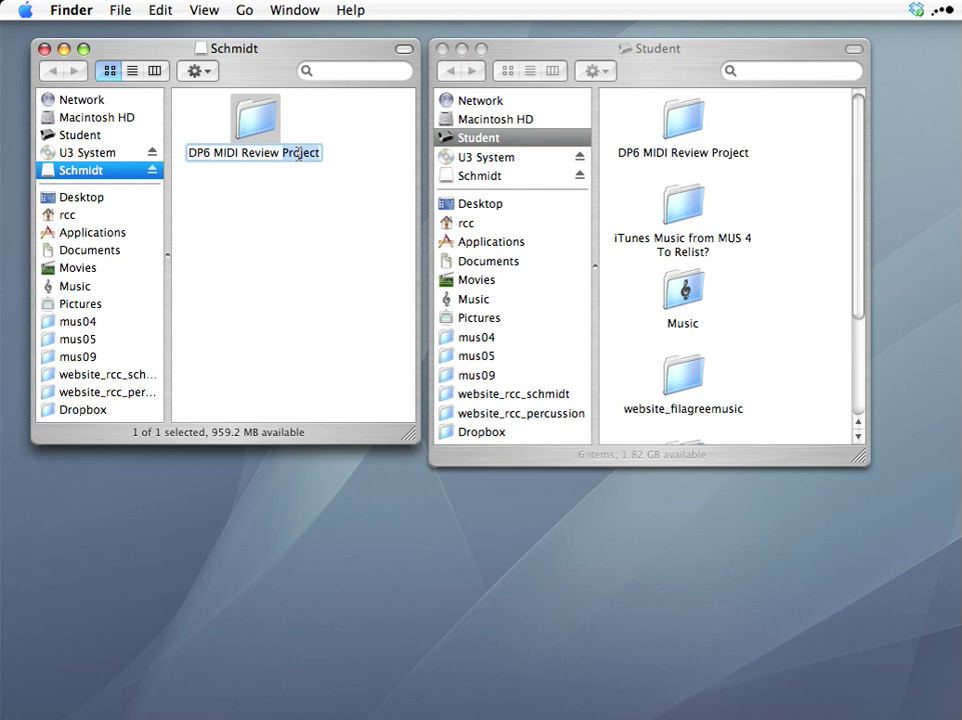
key("Right")
key("Right")
key("Right")
key("Right")
type("Olv")
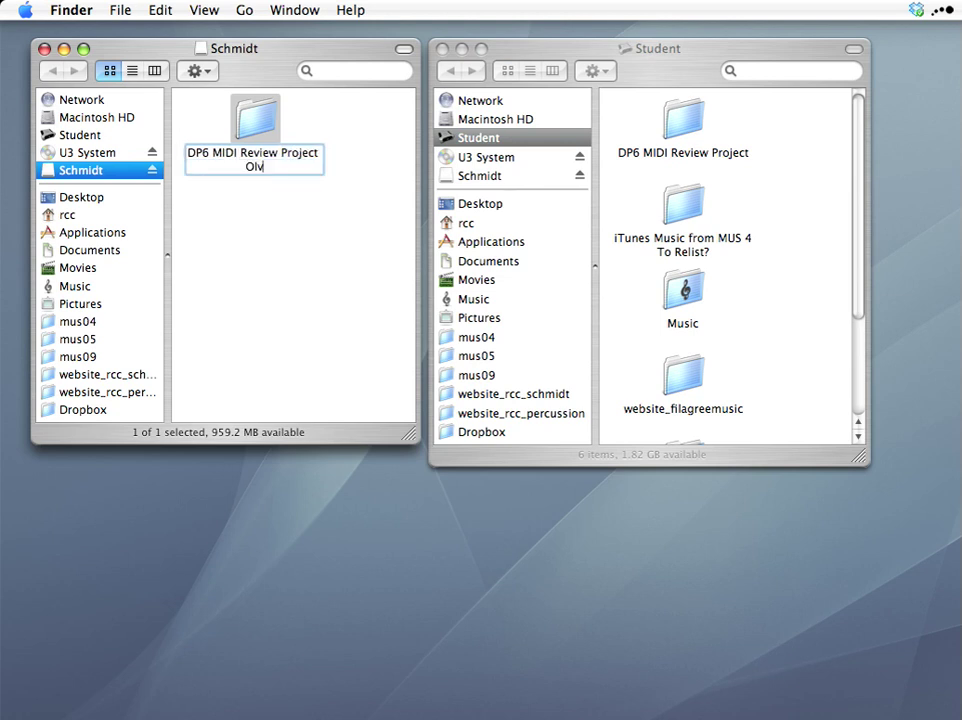
key("BackSpace")
type("d ")
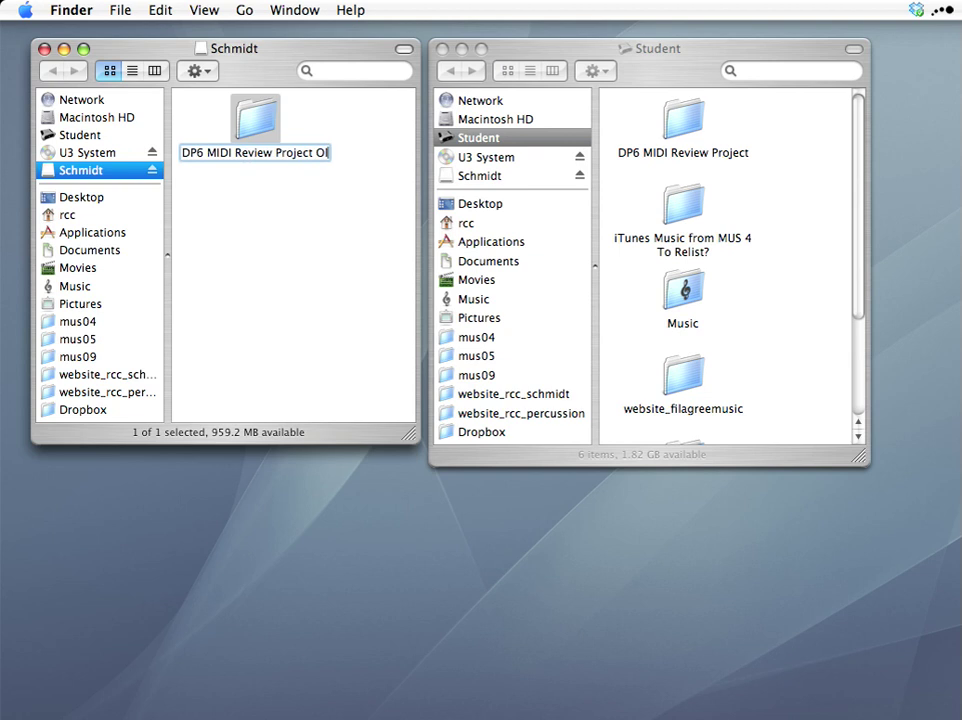
type("v1")
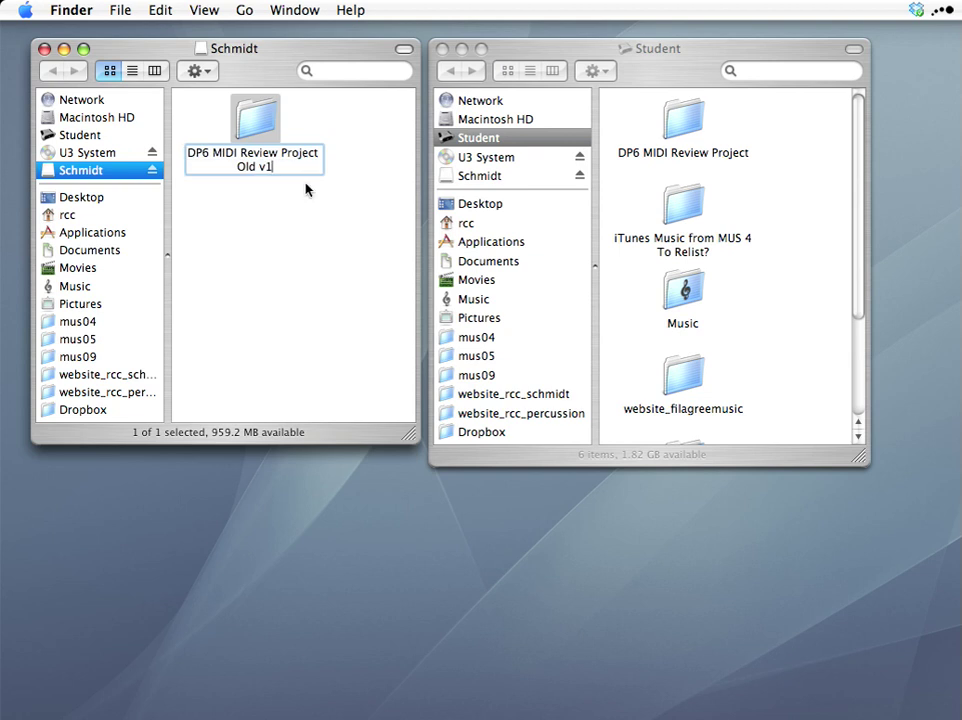
left_click(302, 195)
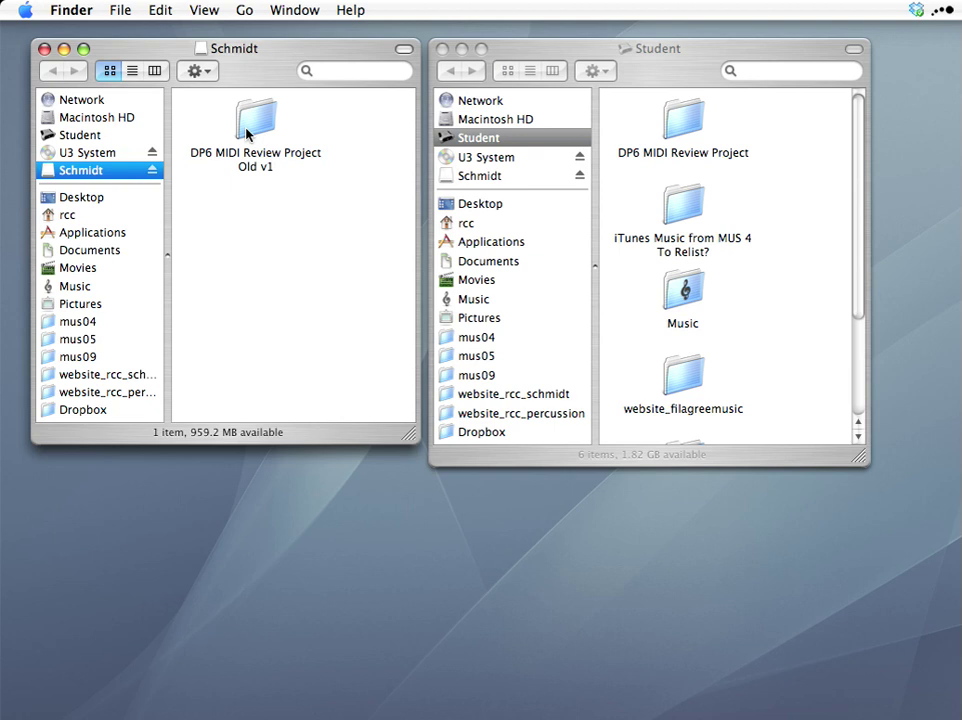
- Inspect the Student project's Bounce file and Audio Files, then go back and reselect the project folder
left_click(686, 123)
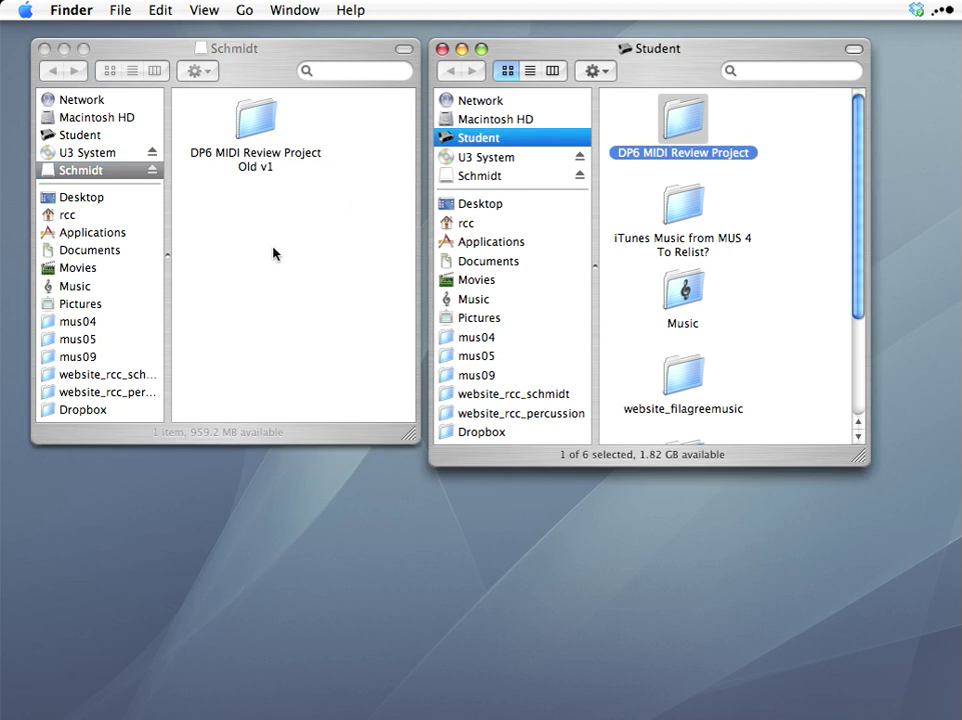
double_click(676, 120)
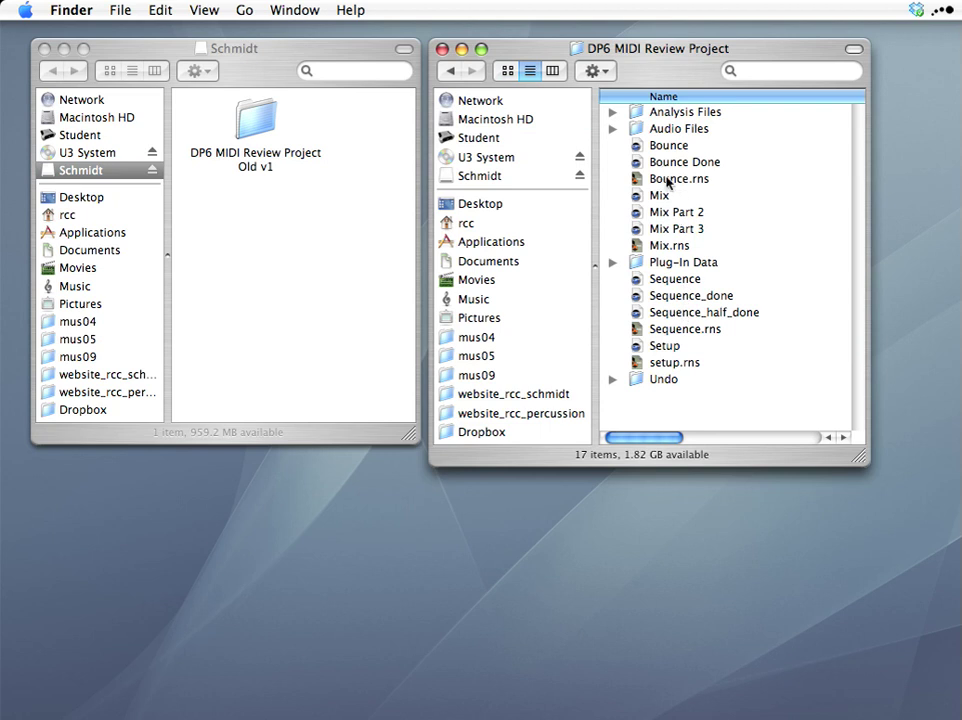
left_click(638, 147)
mouse_move(638, 147)
left_mouse_down()
mouse_move(419, 217)
mouse_move(641, 150)
left_mouse_up()
left_click(612, 130)
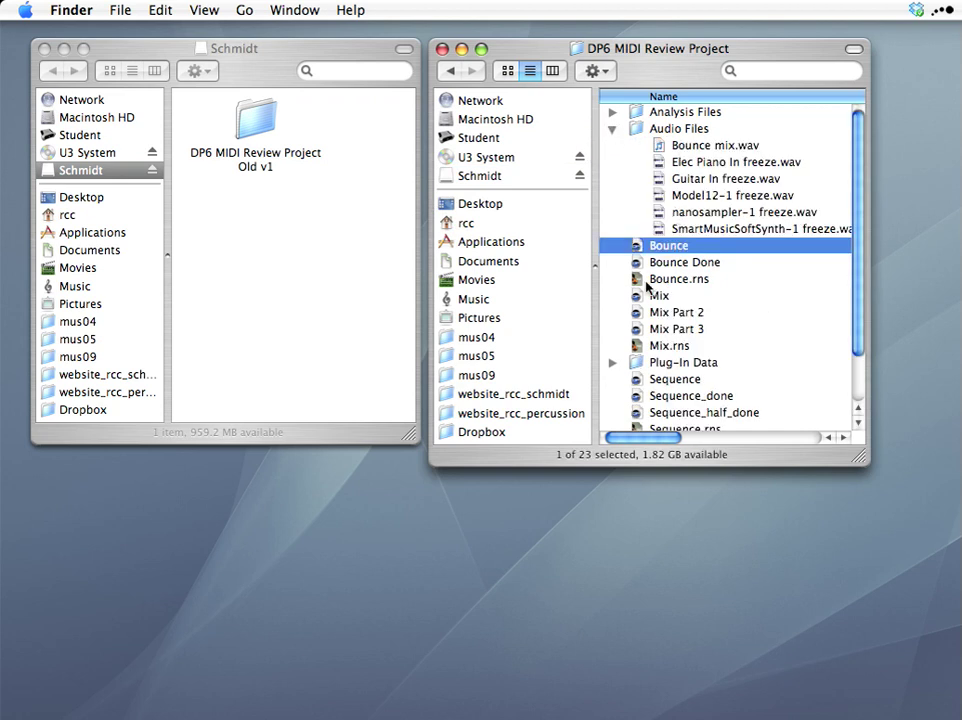
left_click(612, 129)
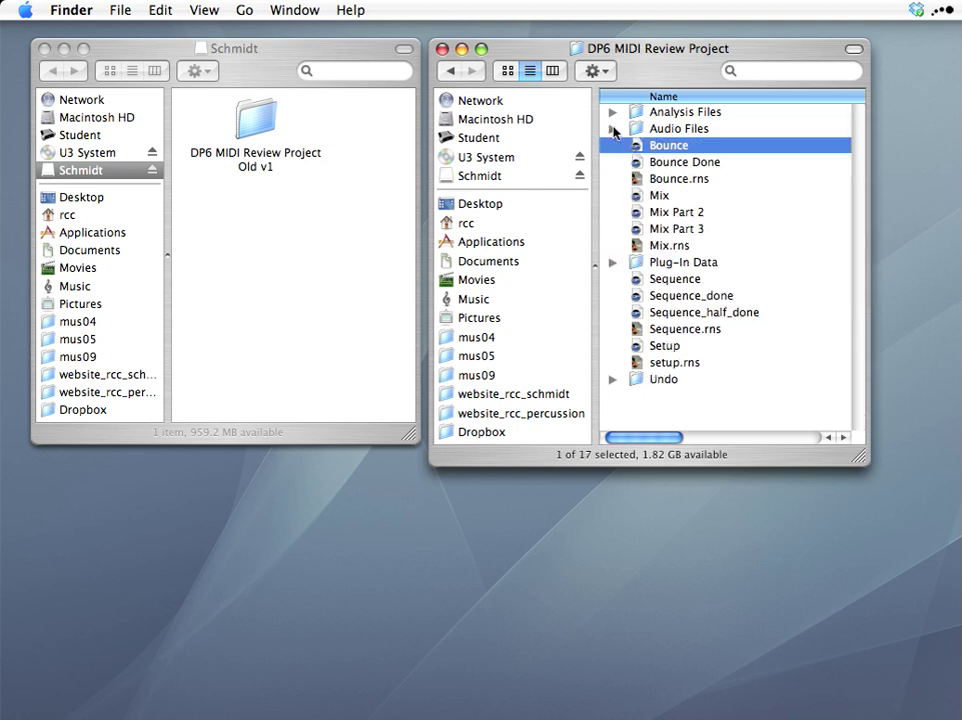
left_click(450, 70)
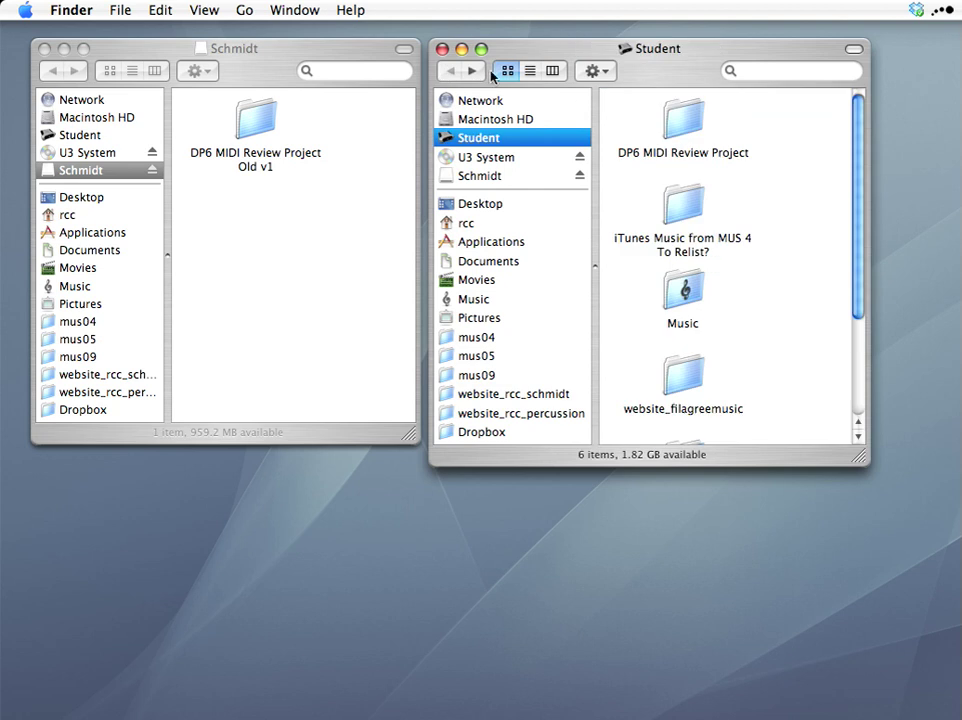
left_click(686, 123)
- Drag the DP6 MIDI Review Project folder from Student onto the Schmidt drive to copy it
left_click_drag(686, 123, 276, 248)
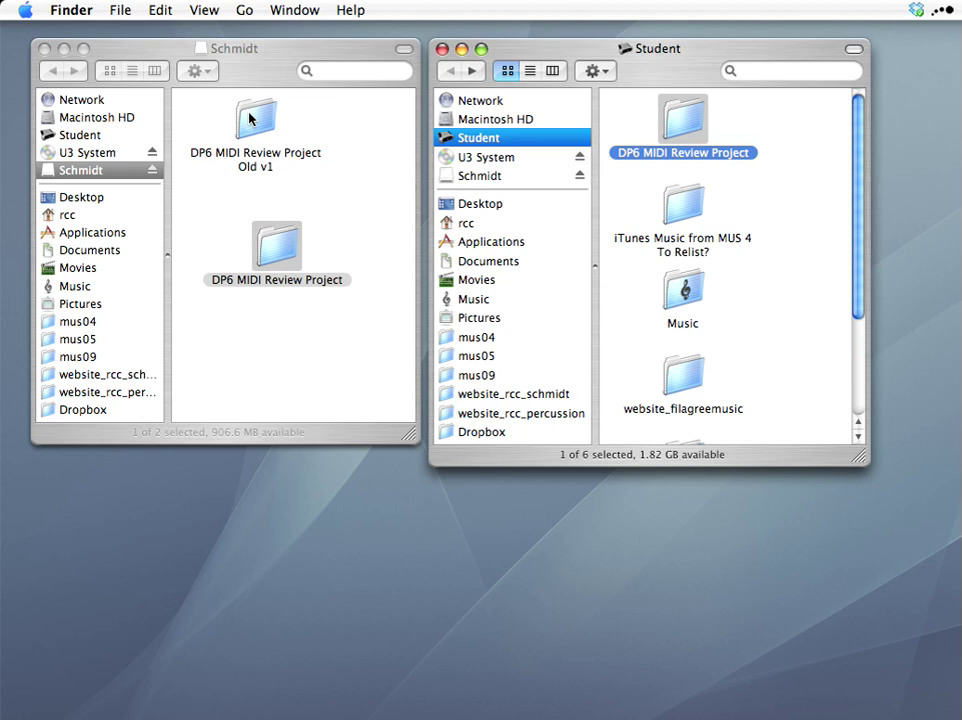
left_click(341, 215)
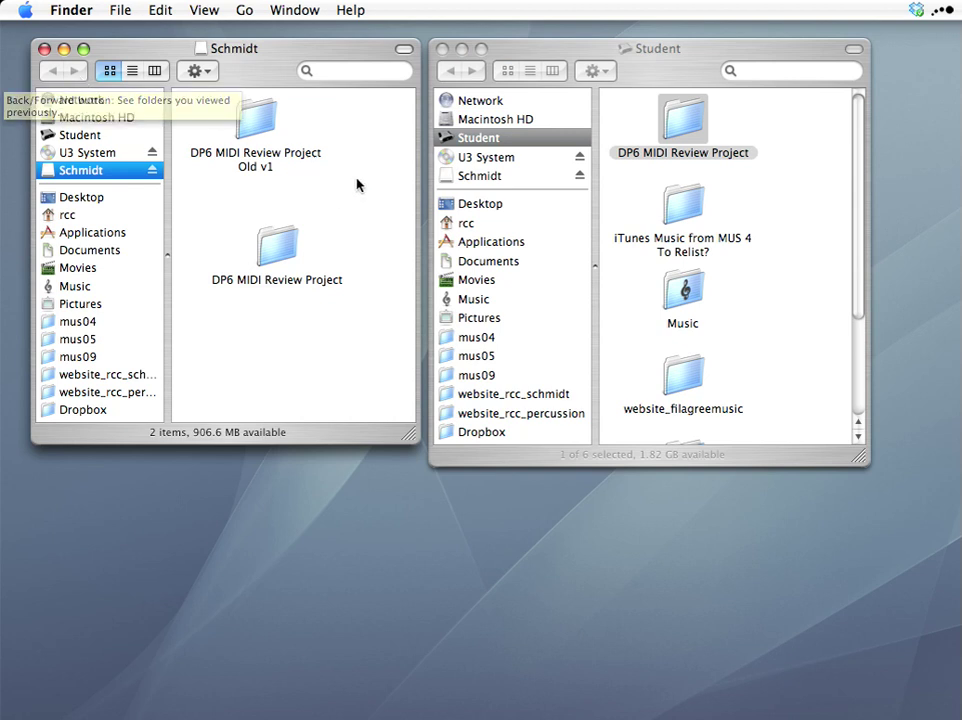
- Close the Schmidt window and open Bounce Done from the DP6 MIDI Review Project folder
left_click(44, 49)
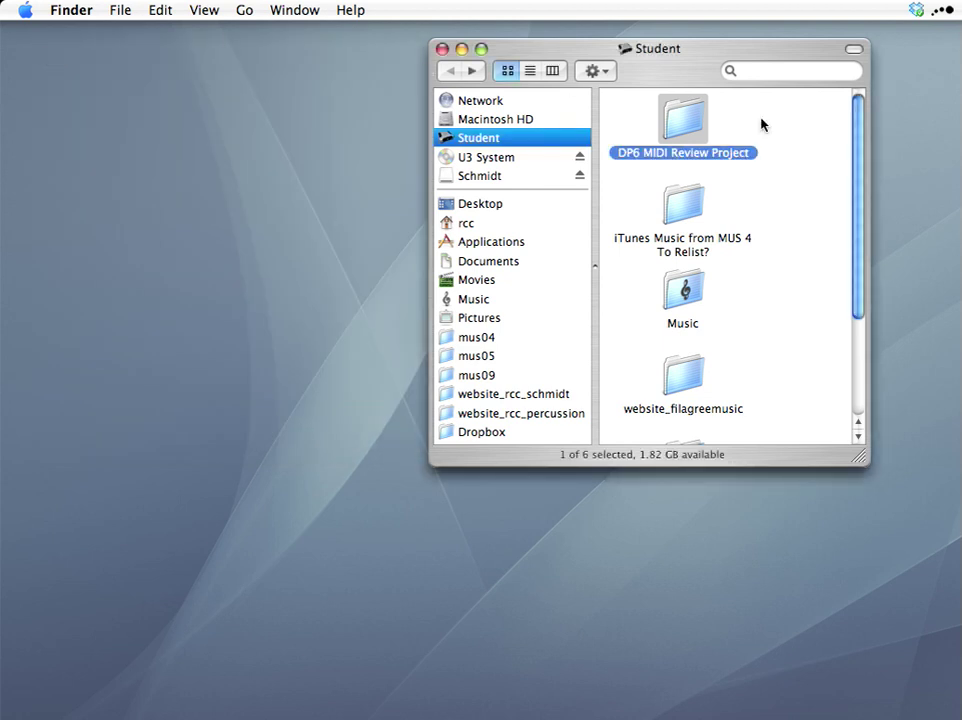
double_click(676, 113)
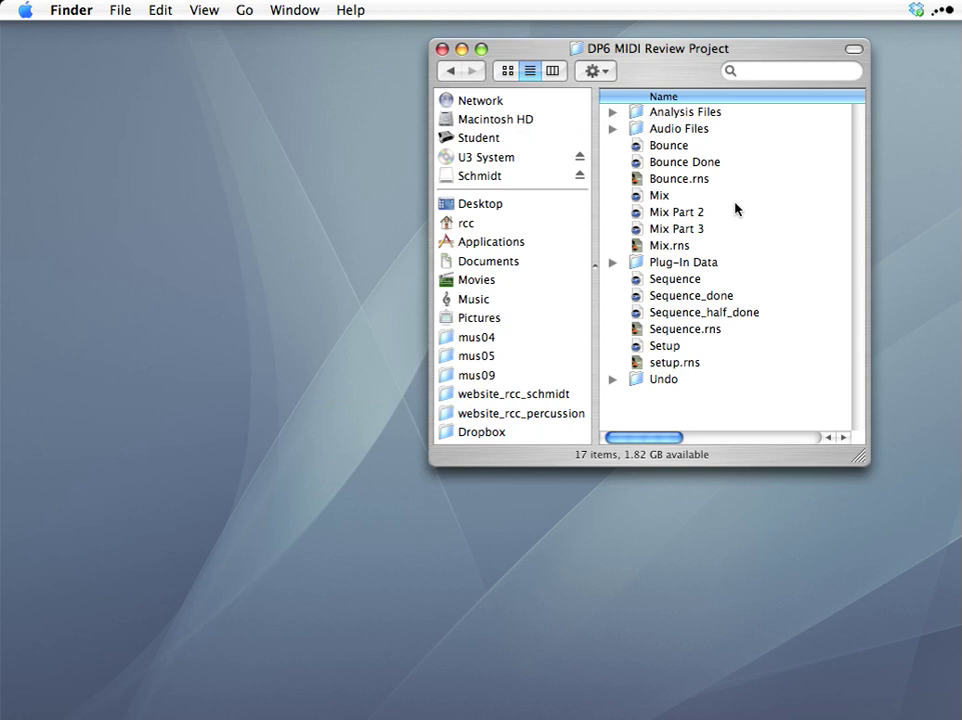
left_click(637, 162)
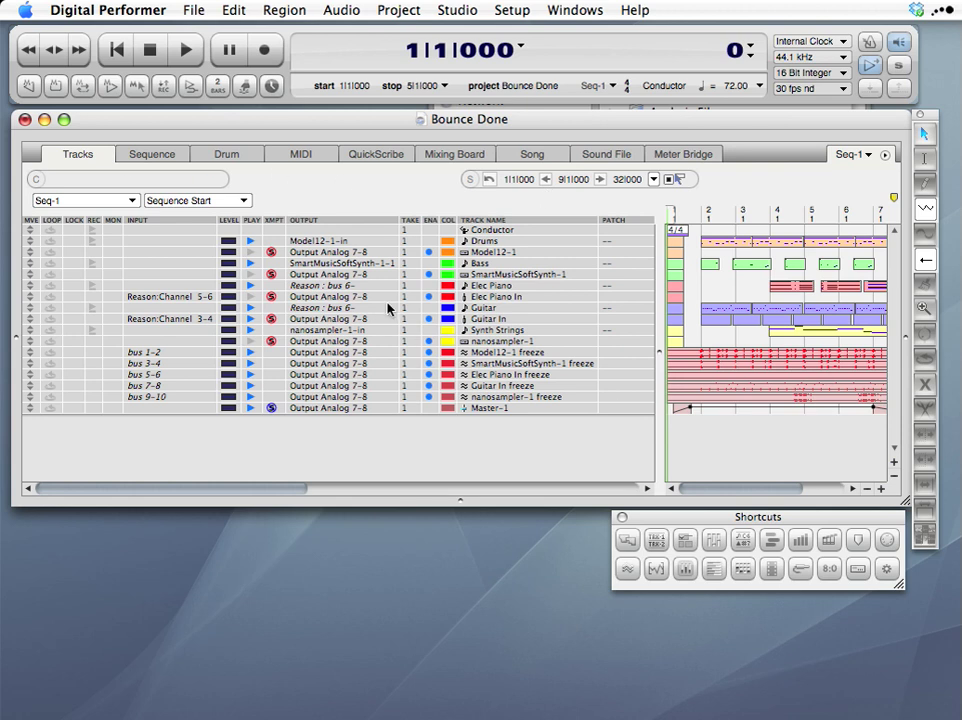
- Save a copy named 'Bounce Done v2' with duplicated audio onto the Schmidt drive
left_click(188, 9)
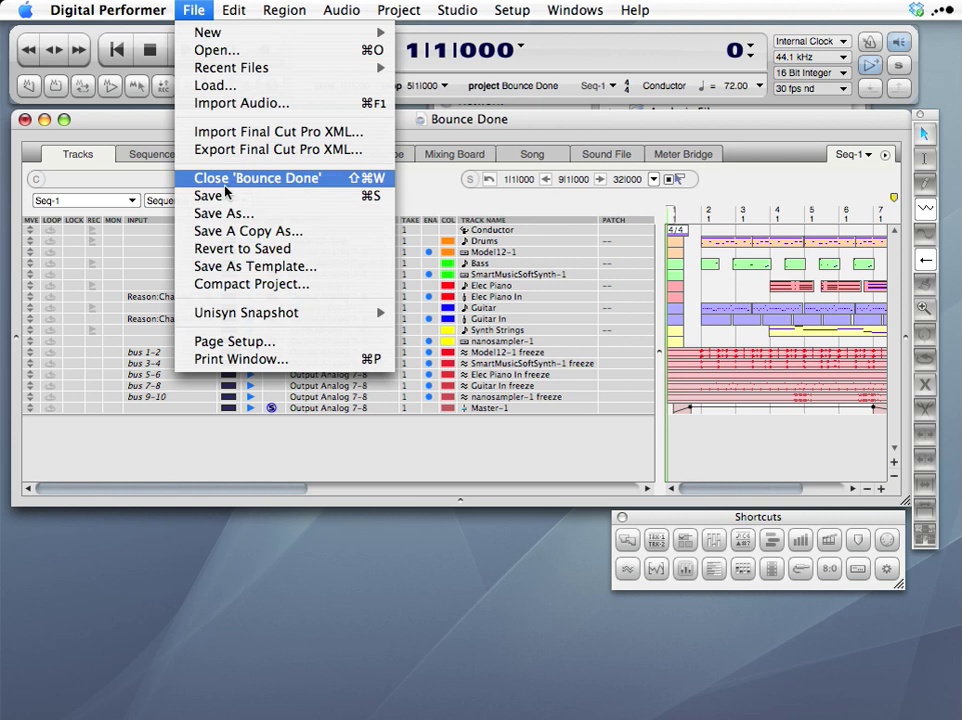
left_click(228, 233)
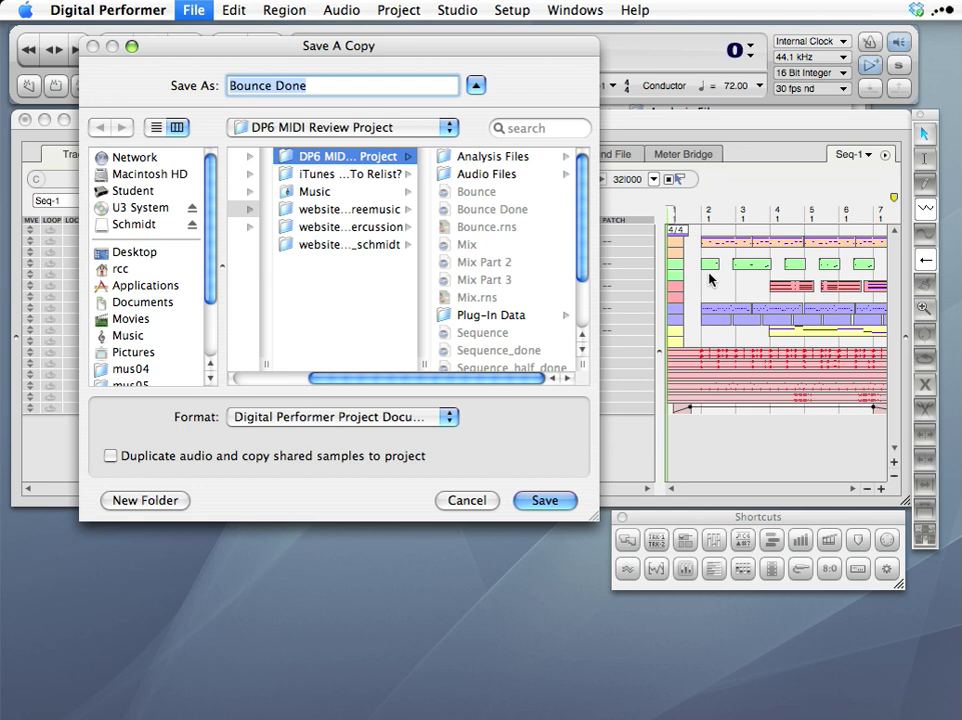
left_click(110, 456)
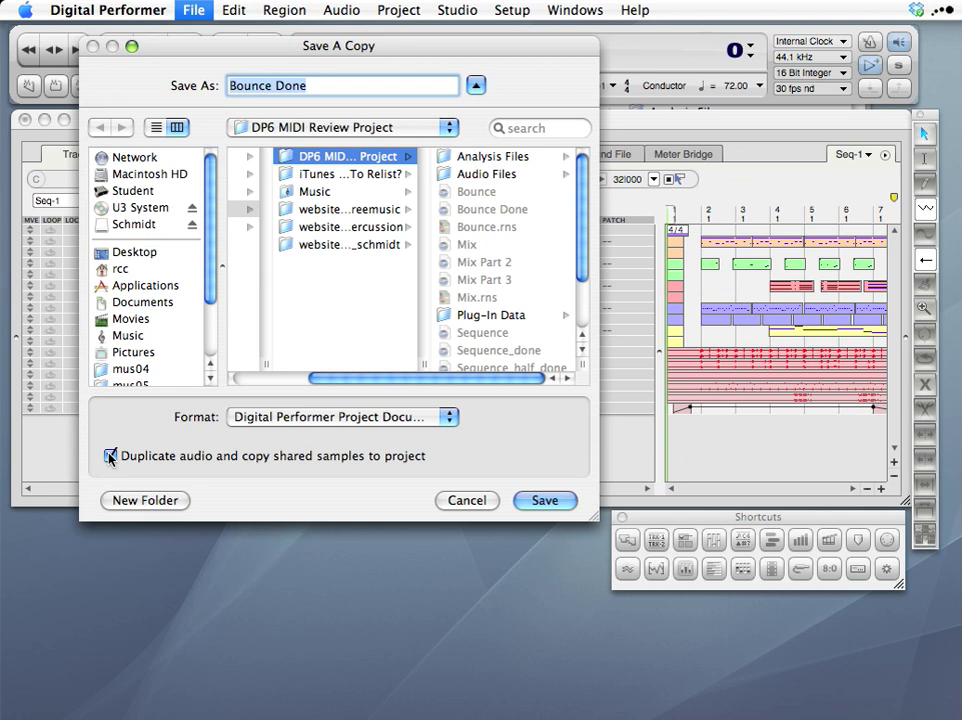
left_click(135, 224)
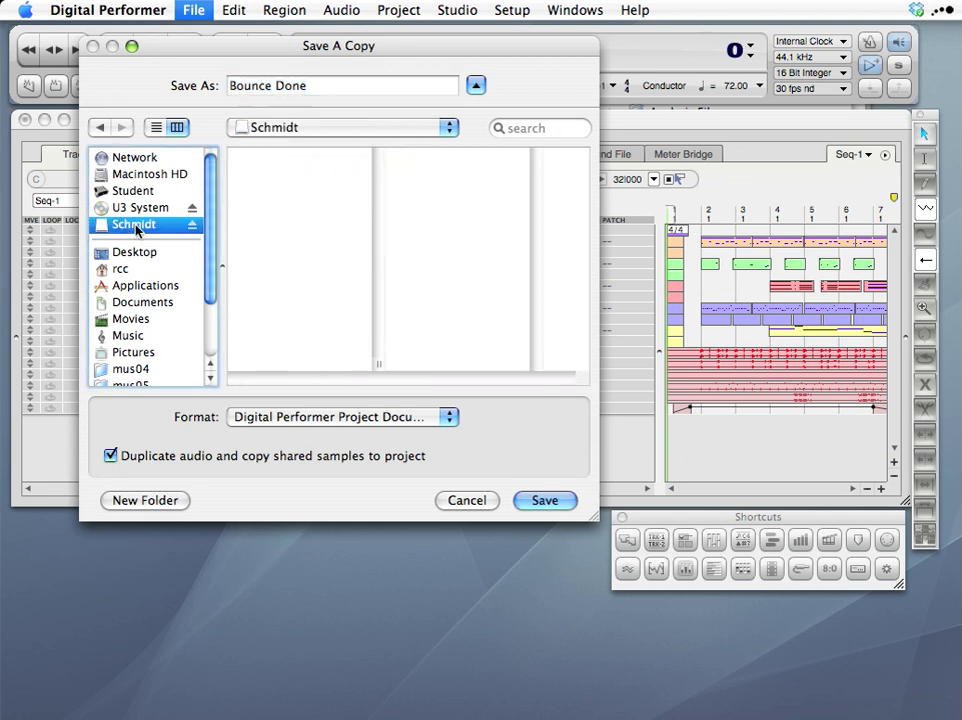
left_click(318, 87)
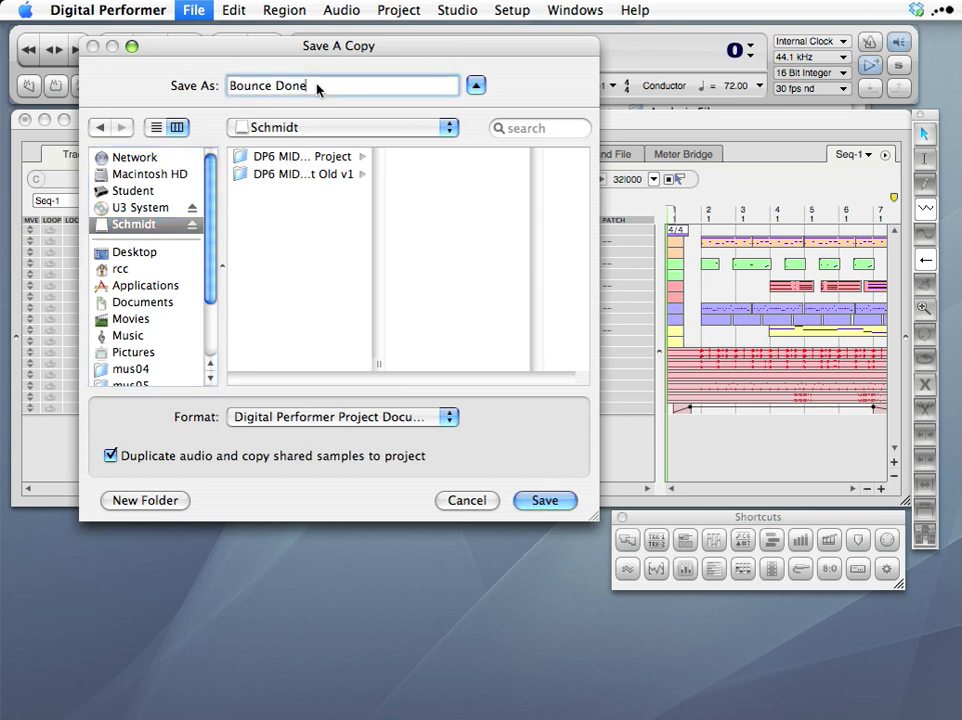
type("v2")
left_click(543, 501)
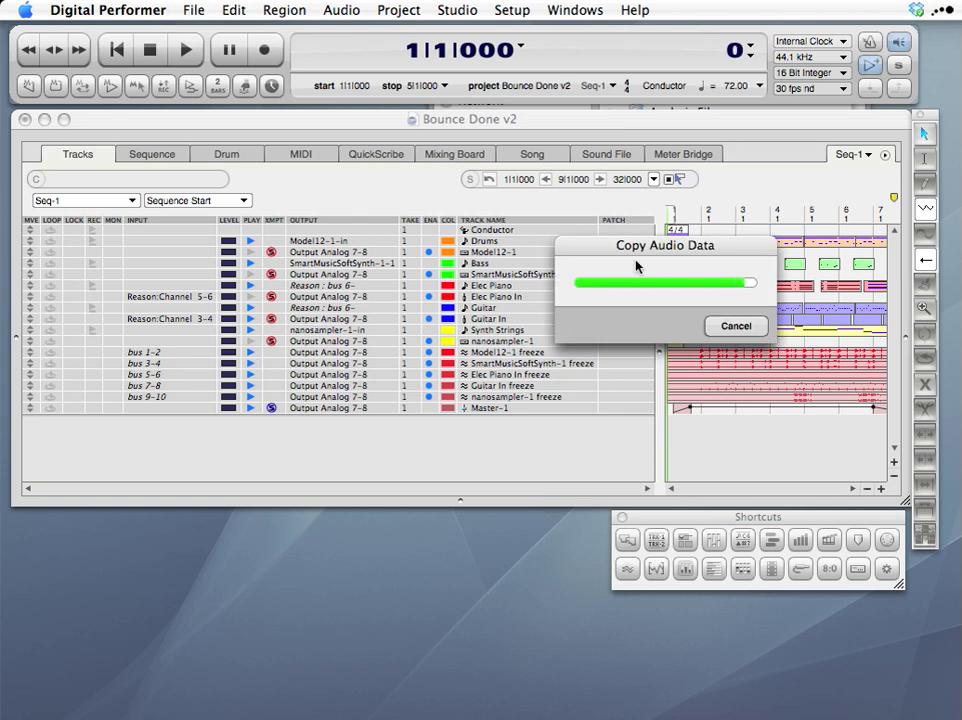
- Quit Digital Performer without saving changes to Bounce Done
left_click(193, 10)
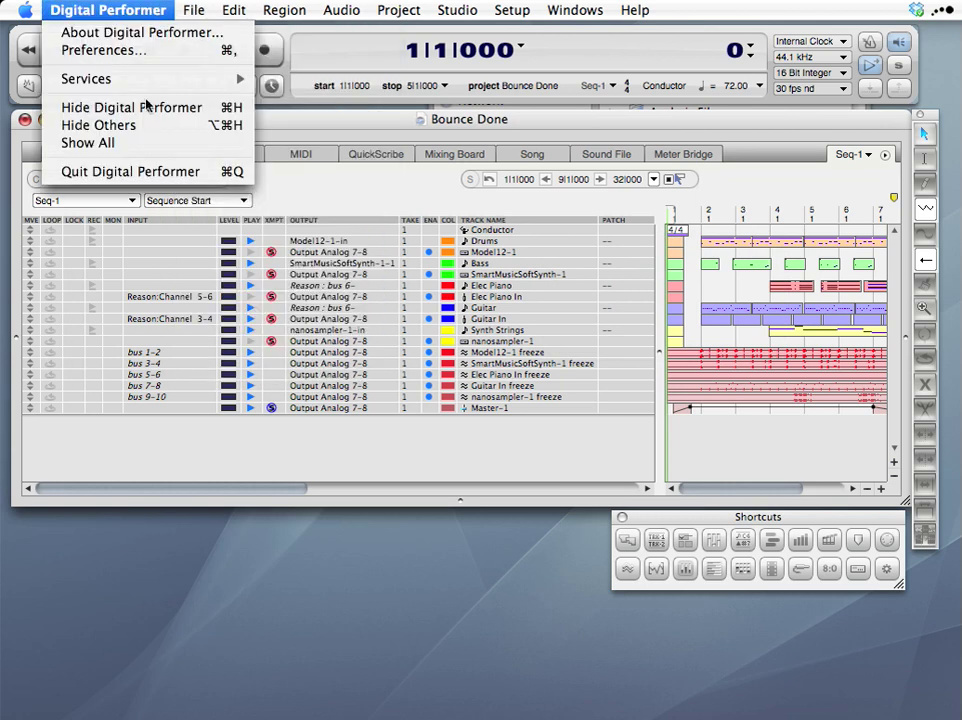
left_click(137, 172)
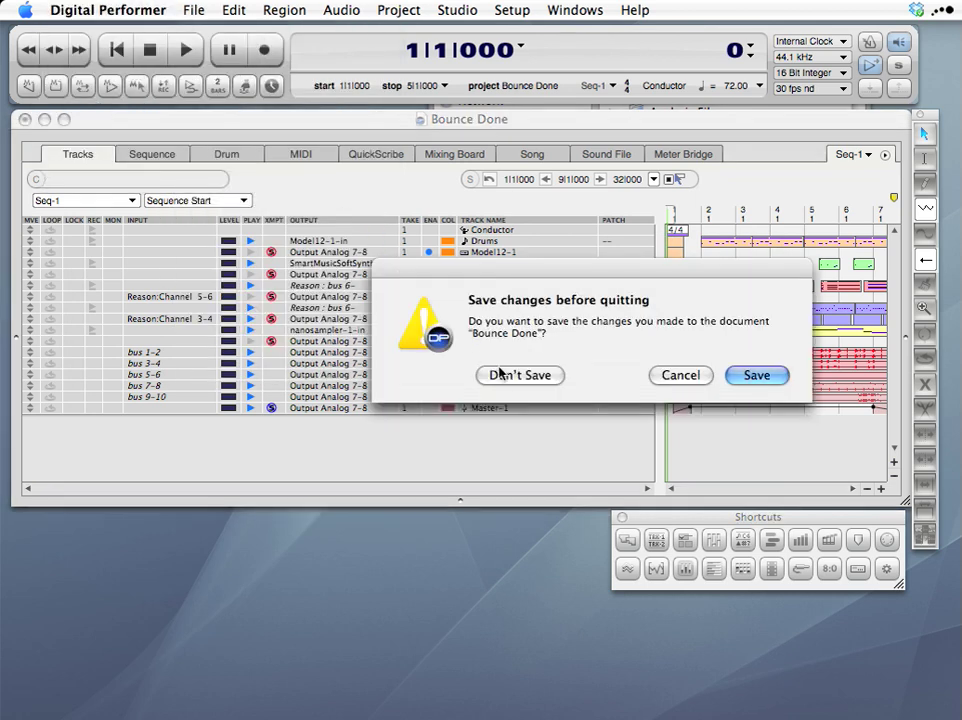
left_click(502, 375)
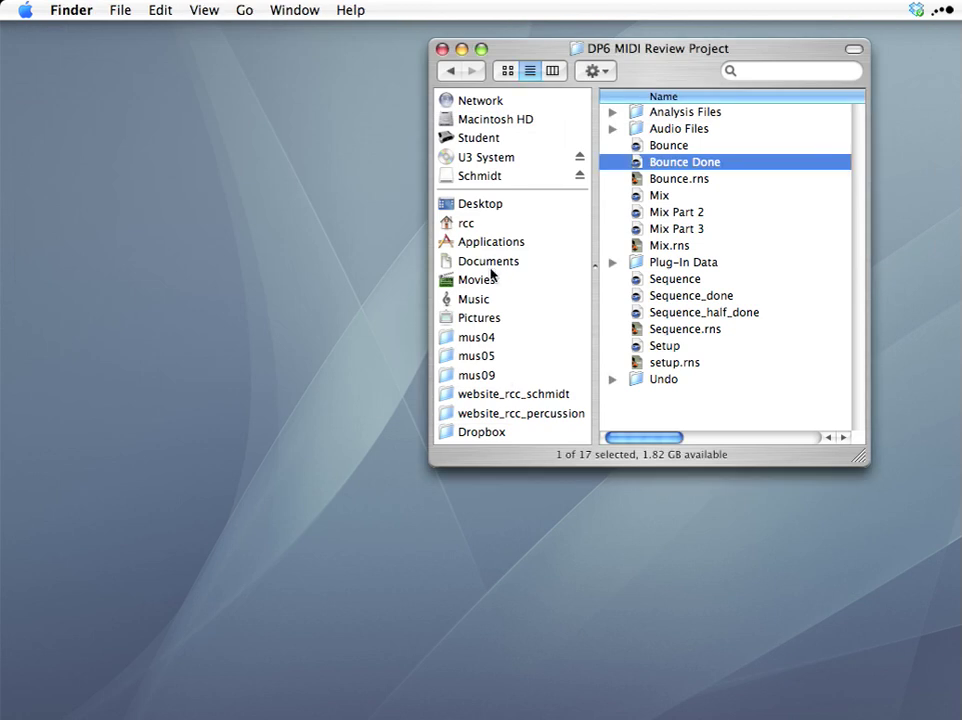
- List the Schmidt drive in a new window, expand Bounce Done v2 Project and Audio Files, then select Bounce.rns
key("super+n")
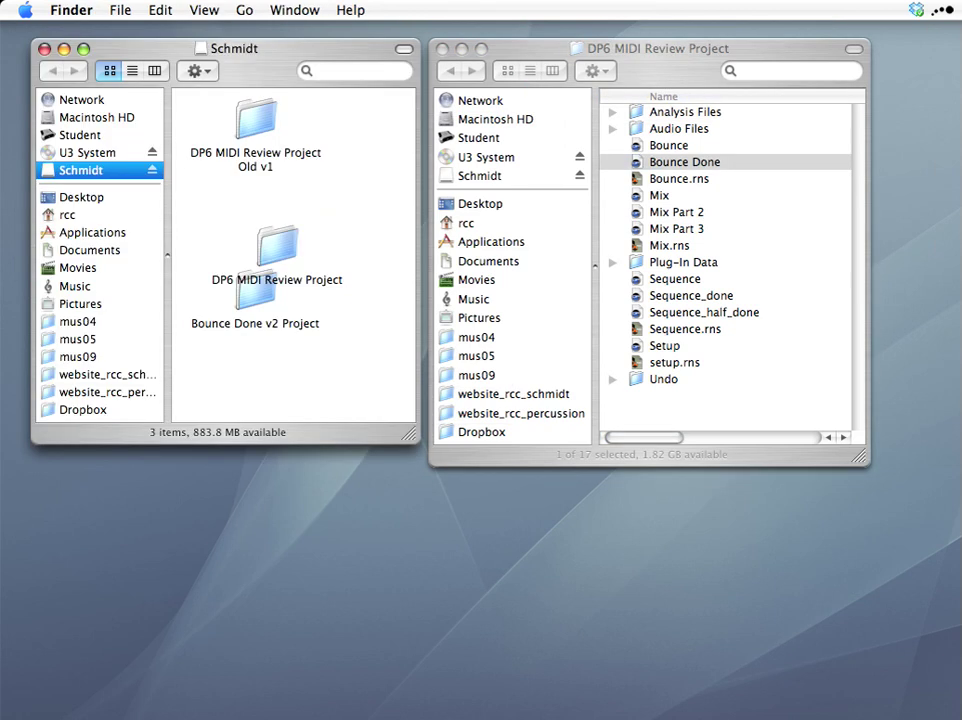
left_click(131, 71)
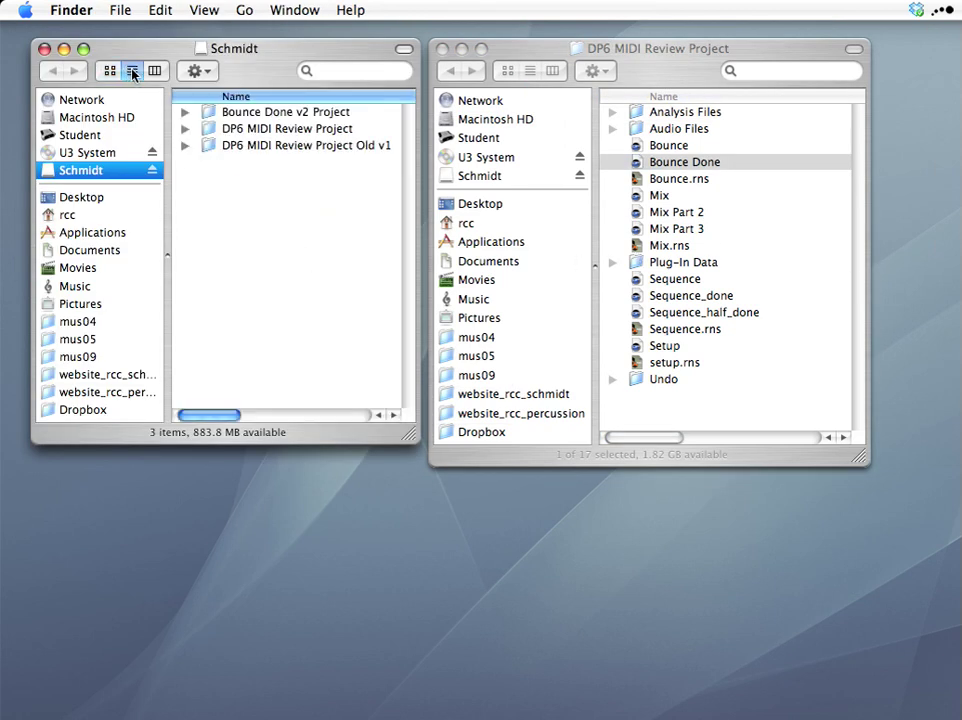
left_click(240, 114)
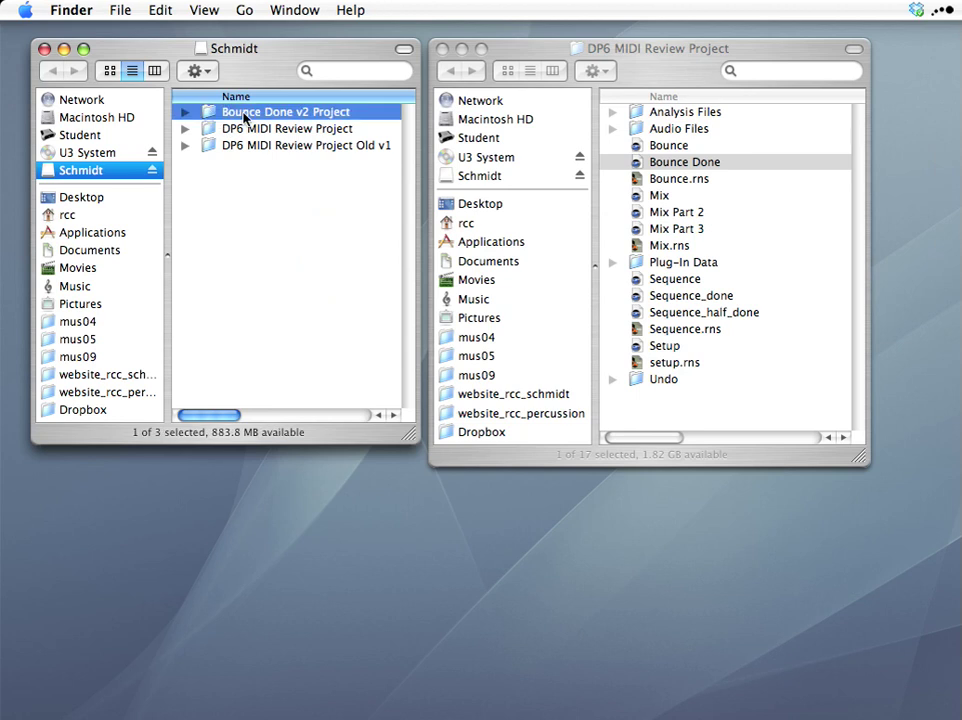
left_click(185, 113)
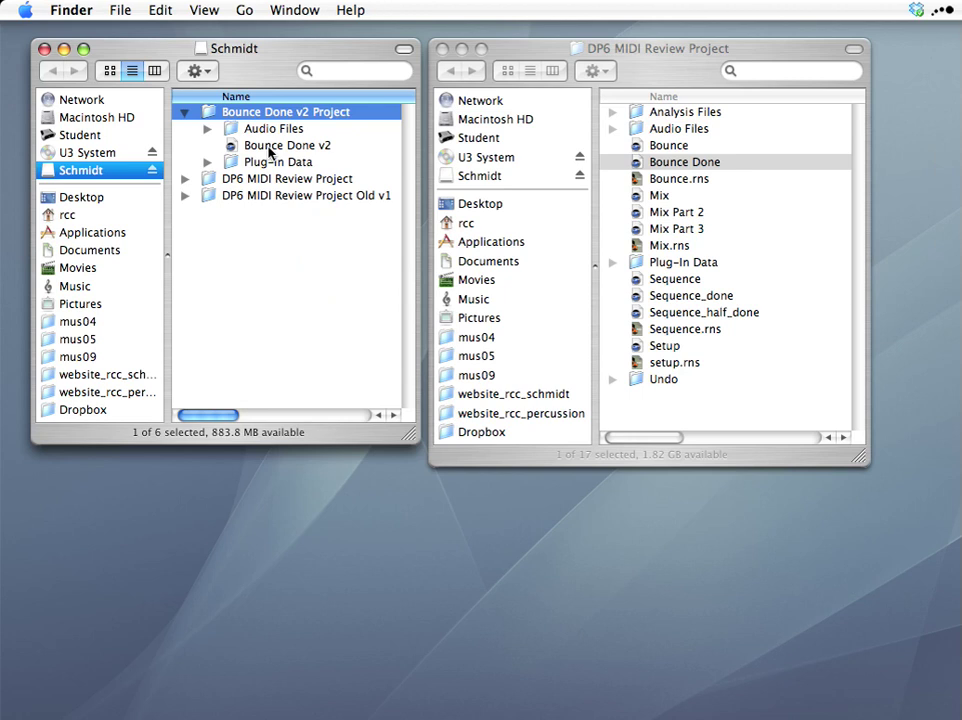
left_click(207, 128)
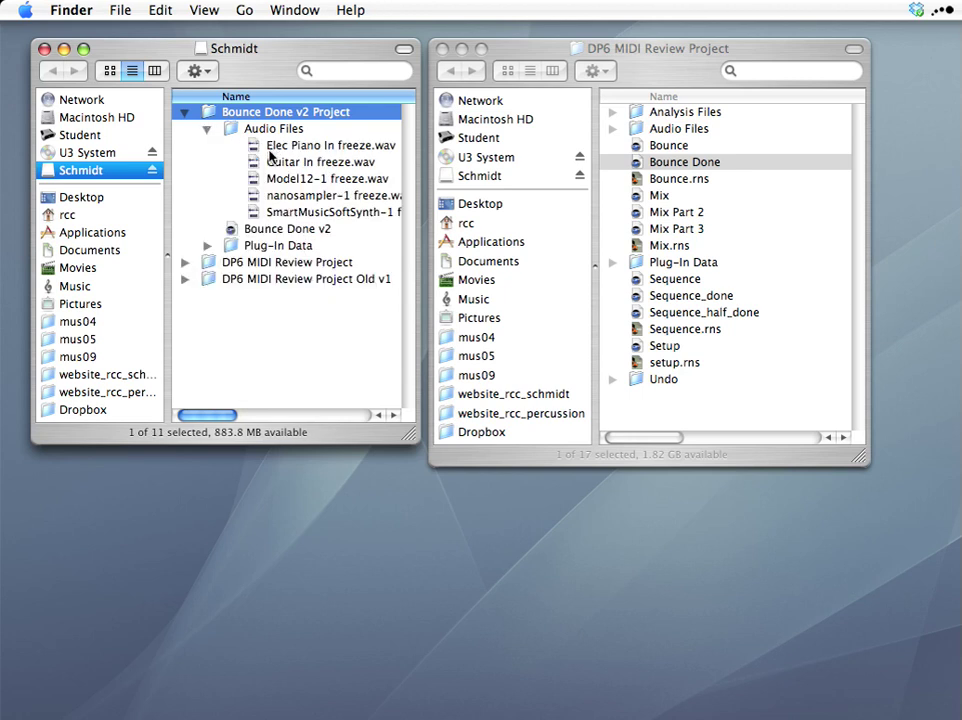
left_click(207, 133)
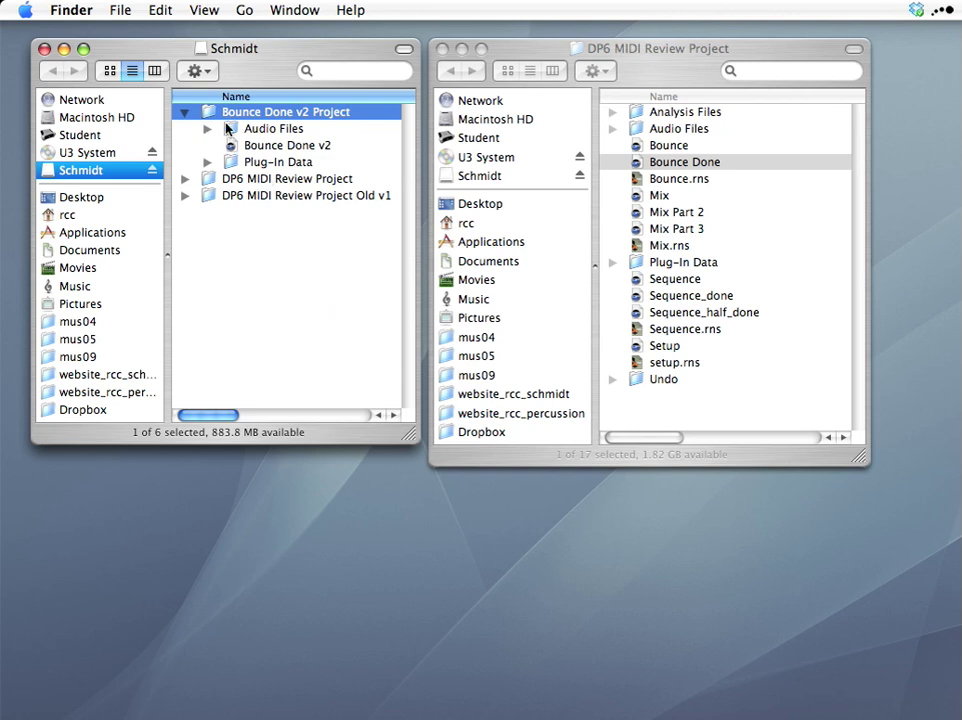
left_click(667, 180)
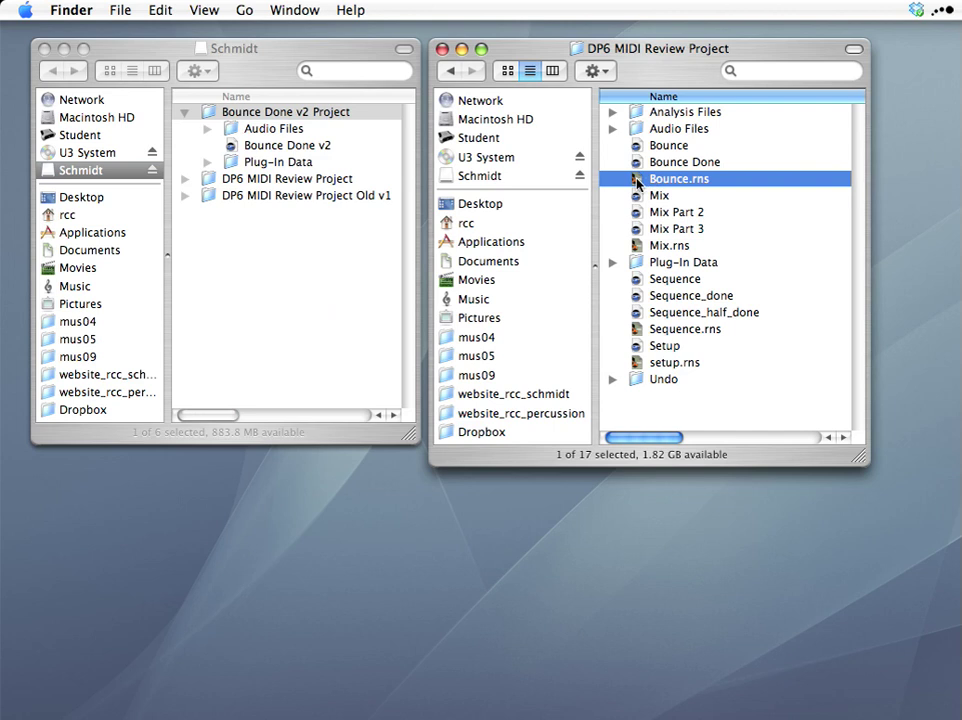
- Copy Bounce.rns into Bounce Done v2 Project, collapse it, and return the other window to Student
left_click_drag(637, 181, 296, 114)
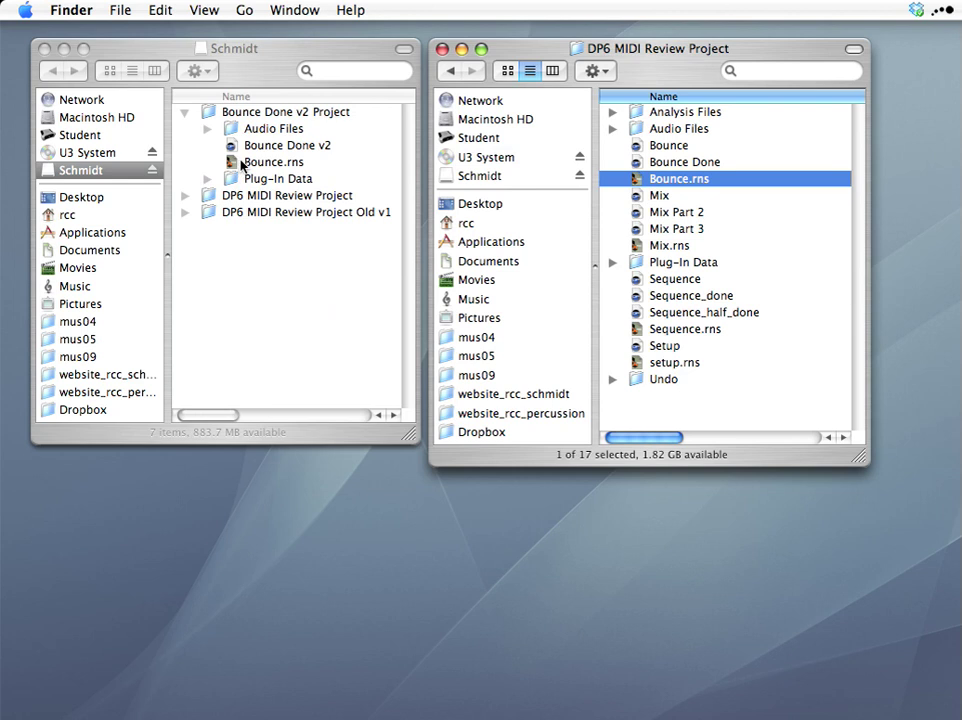
left_click(185, 113)
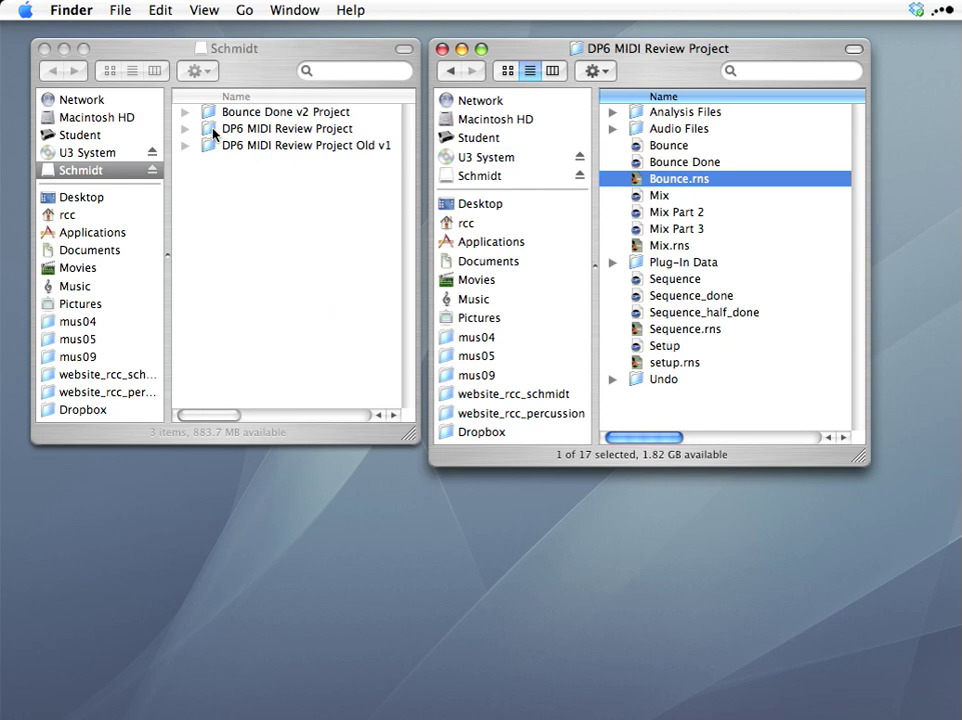
left_click(449, 73)
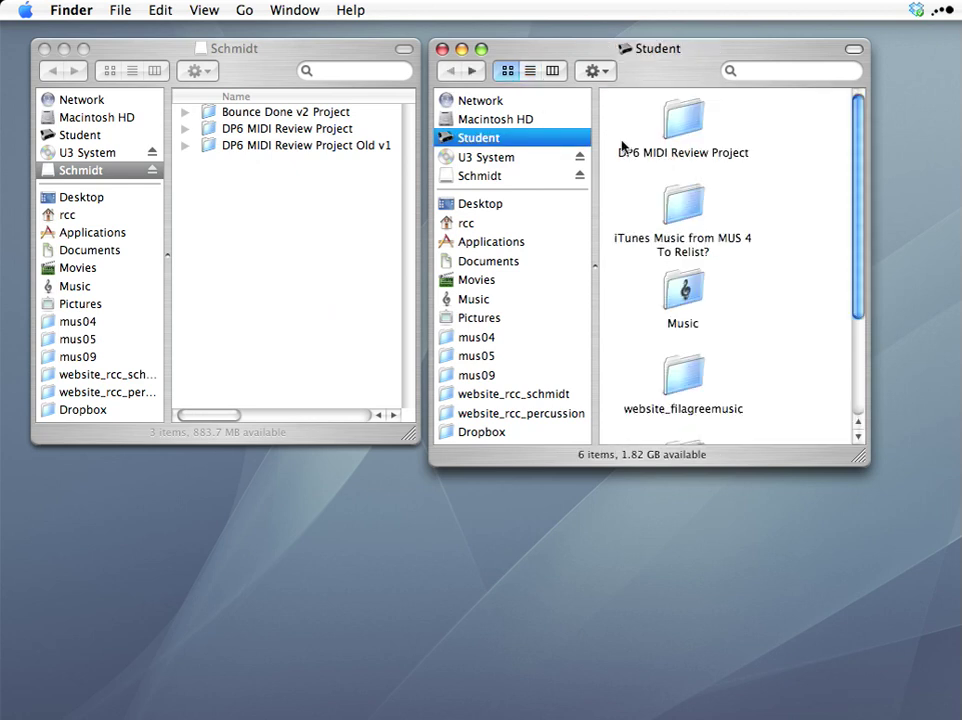